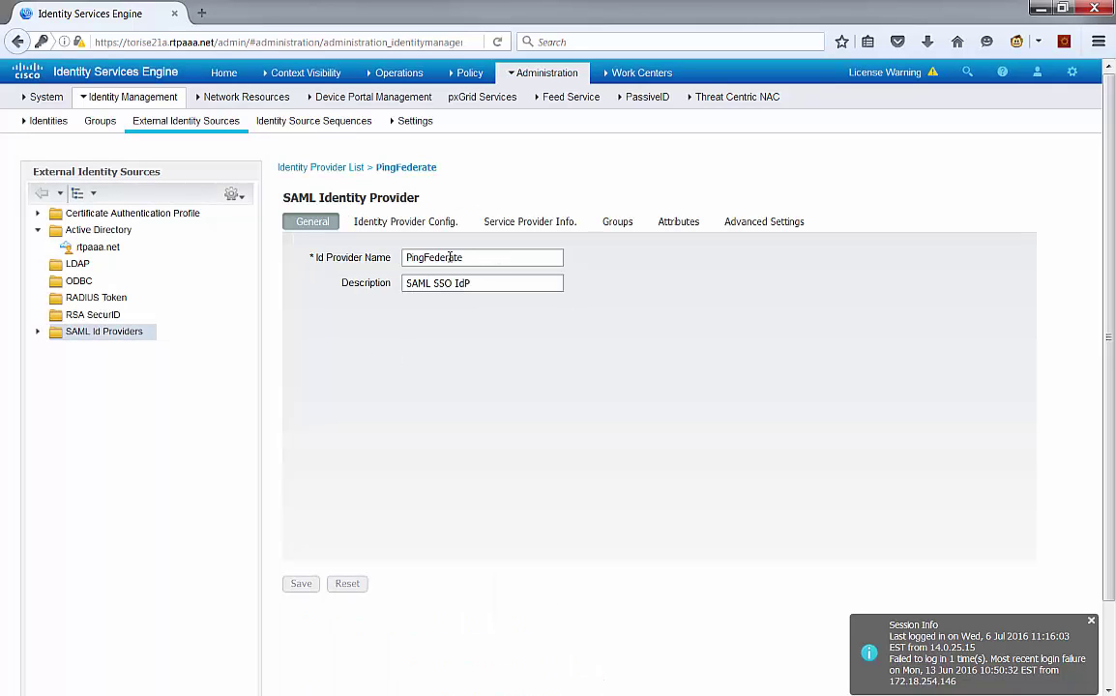
- Review the PingFederate identity provider's name and description, and return to the list of SAML identity providers
double_click(450, 257)
left_click(503, 397)
triple_click(450, 284)
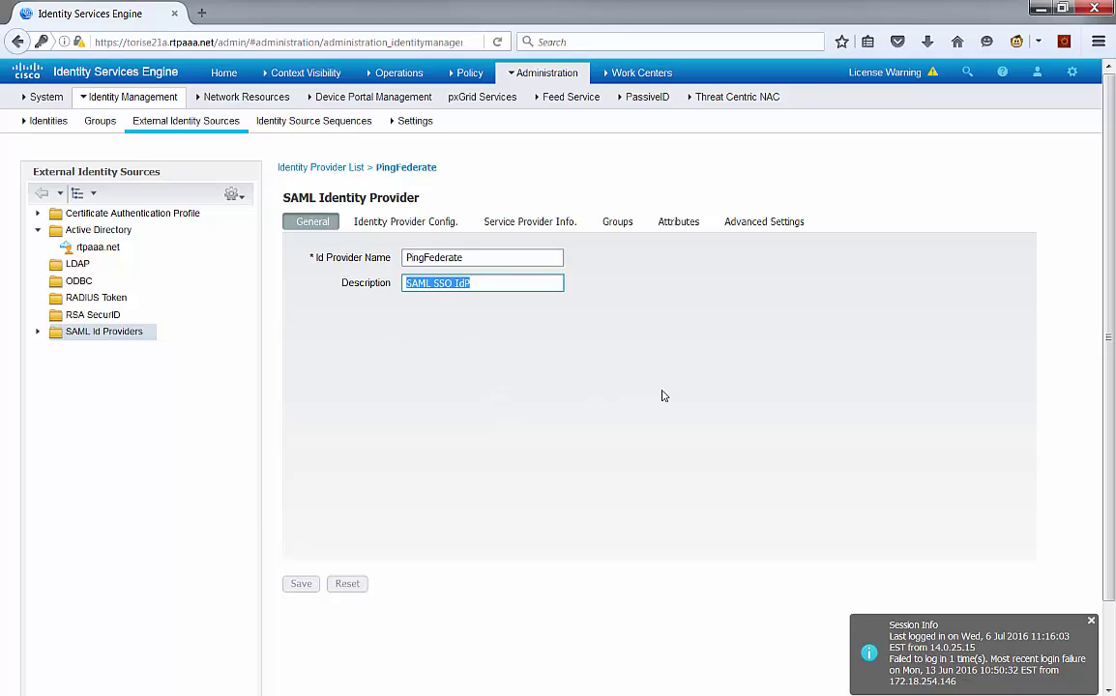
left_click(665, 393)
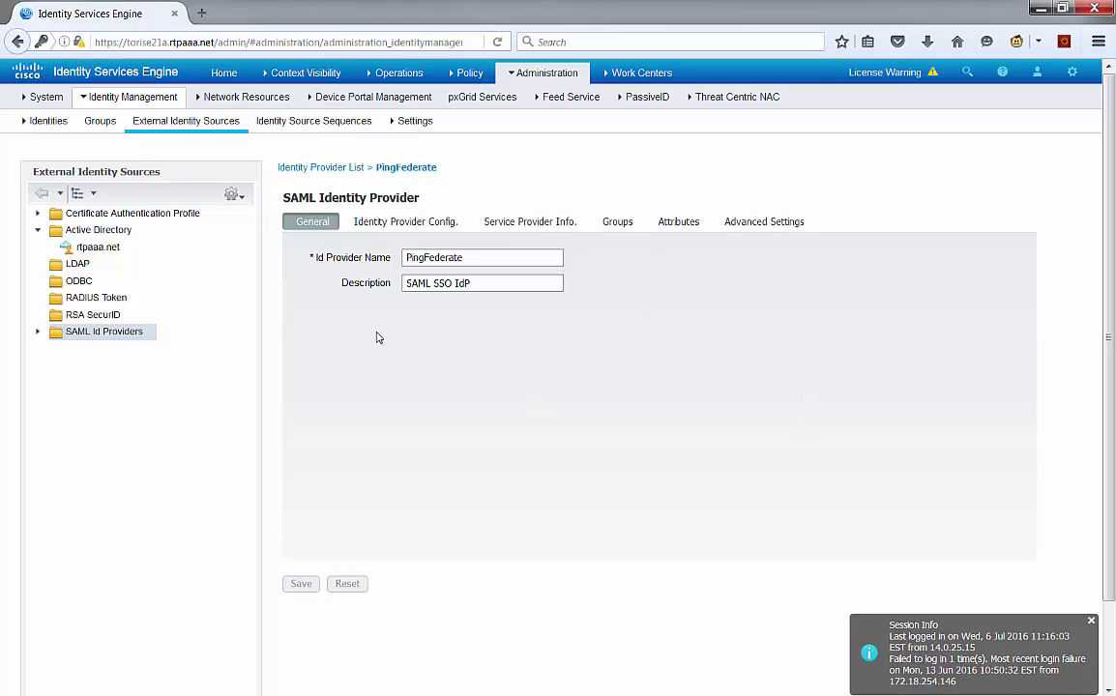
left_click(109, 331)
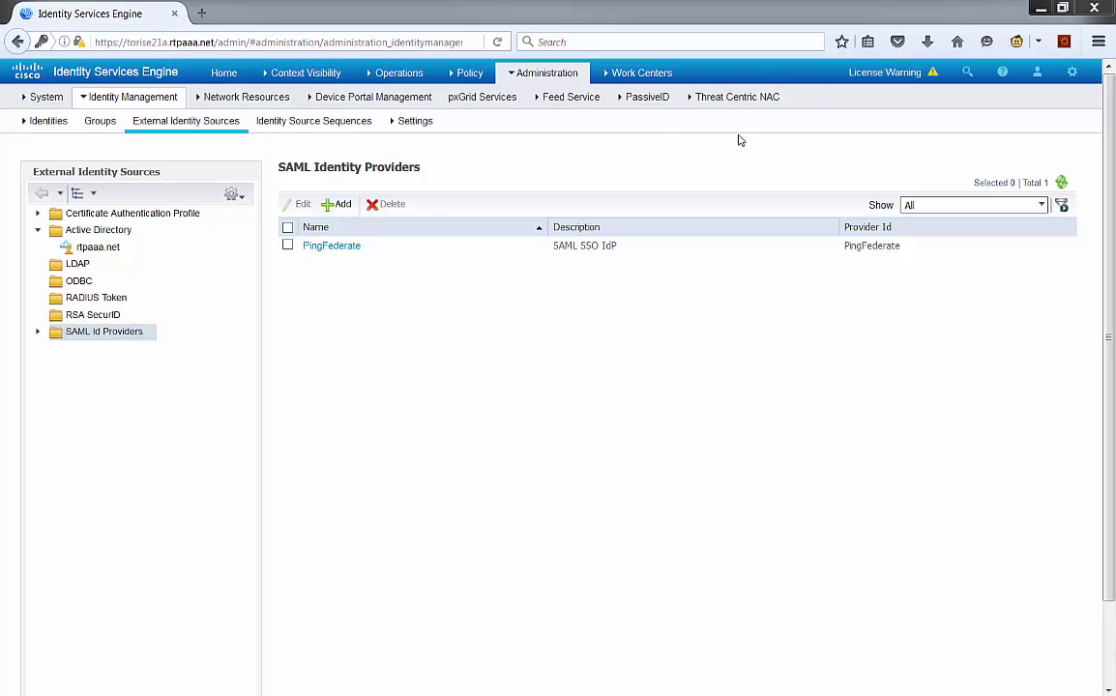
- Open the default sponsor portal in the Guest Access work center's configuration and expand its portal settings
mouse_move(657, 75)
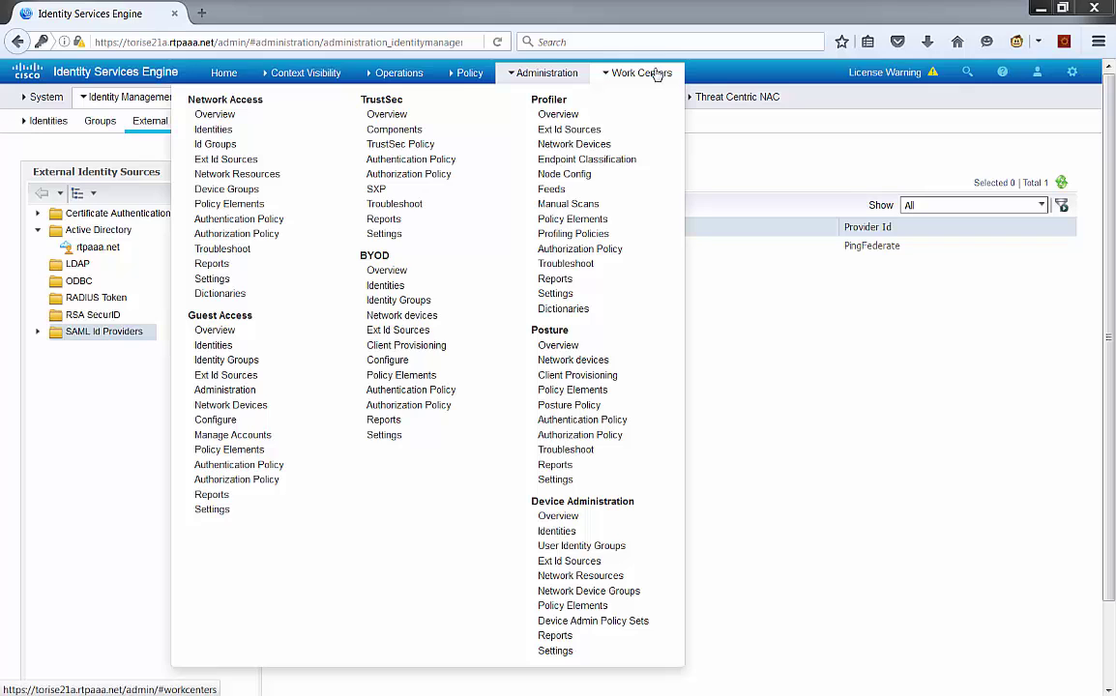
left_click(218, 420)
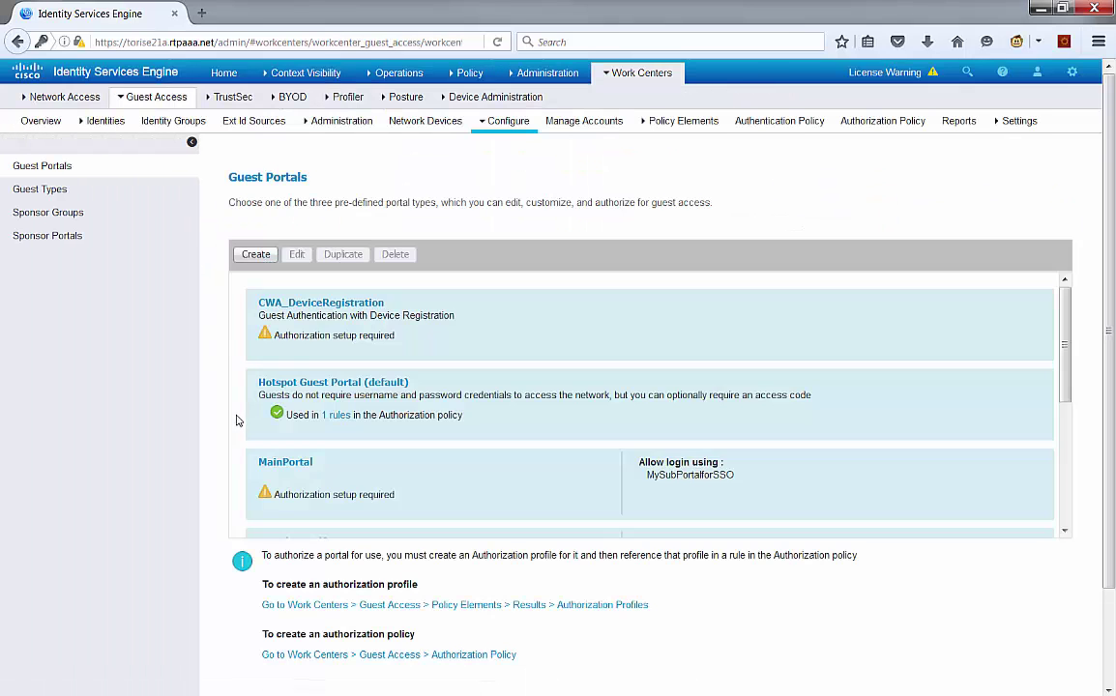
left_click(55, 238)
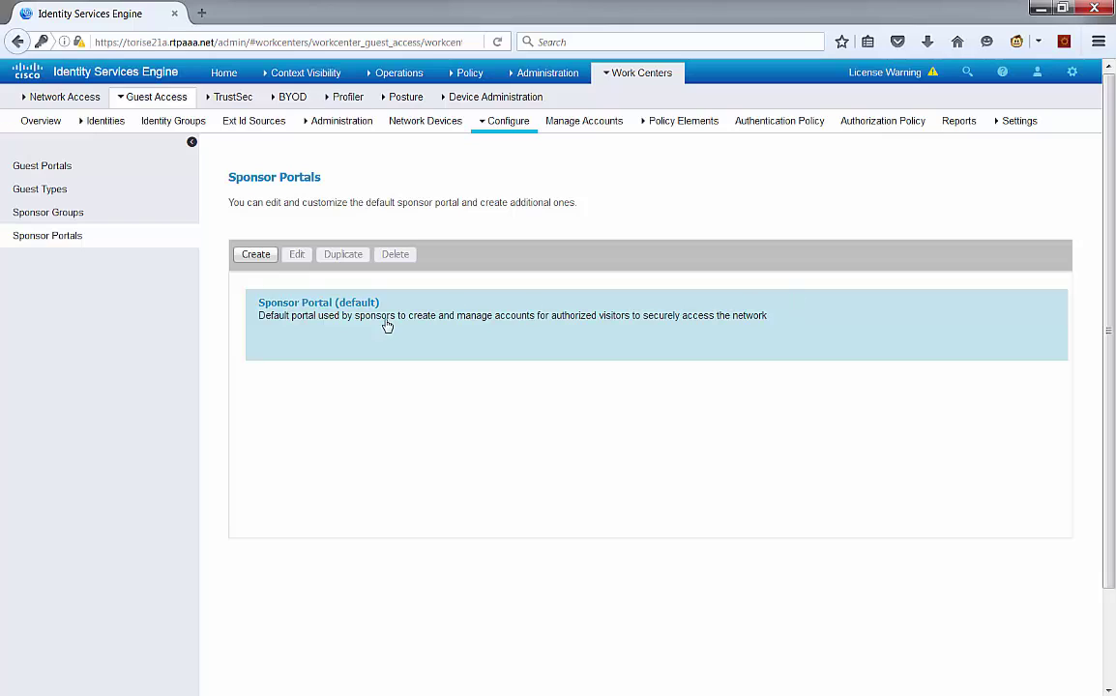
left_click(324, 308)
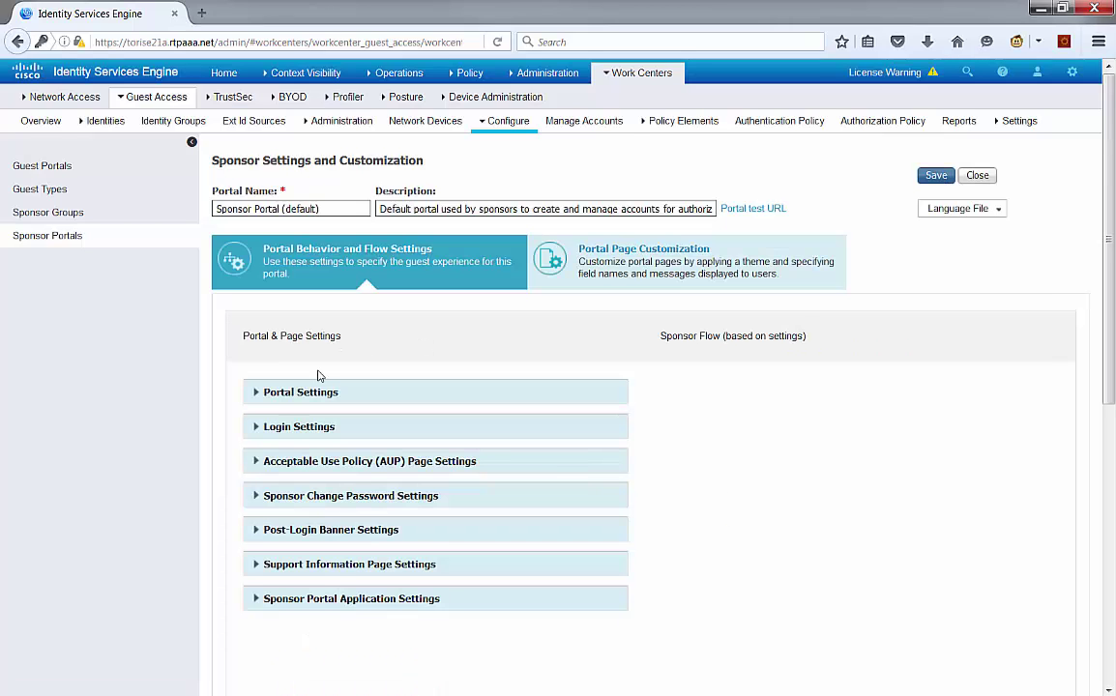
left_click(273, 401)
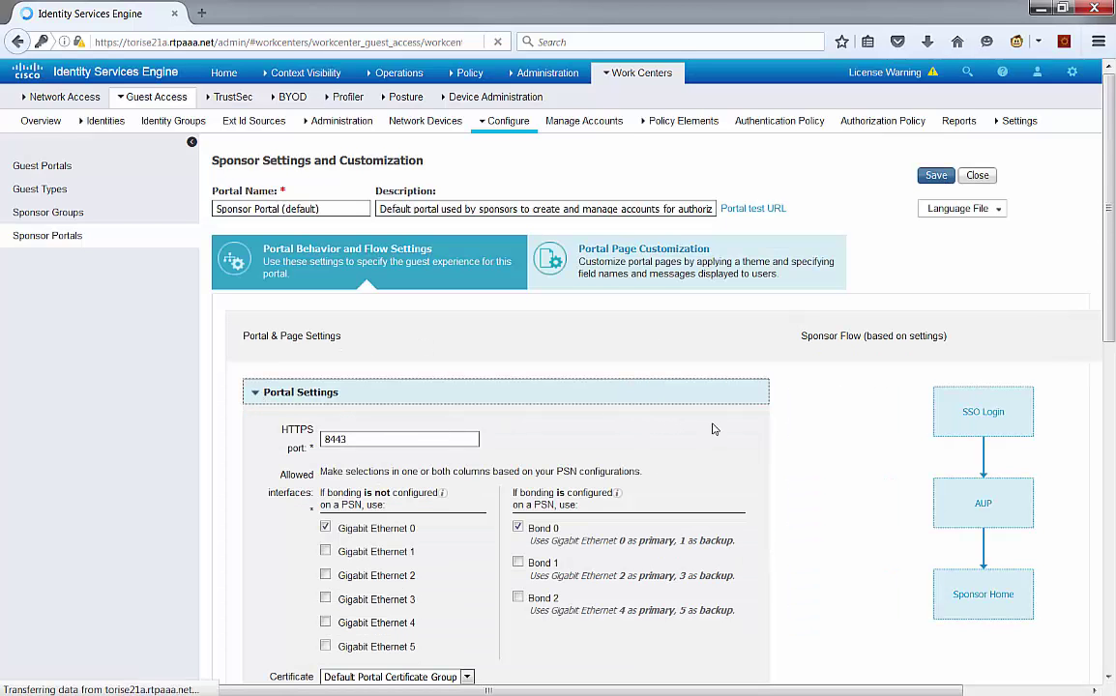
- Select PingFederate as the identity source sequence for the default sponsor portal
scroll(726, 455, "down", 3)
scroll(784, 513, "down", 3)
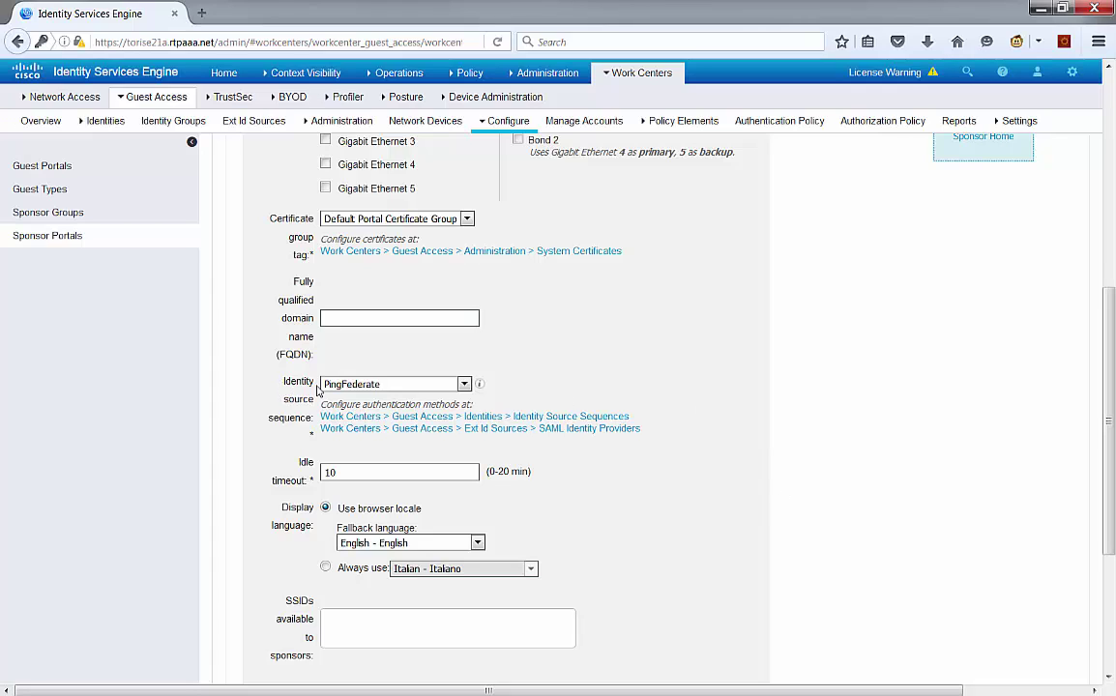
left_click(463, 385)
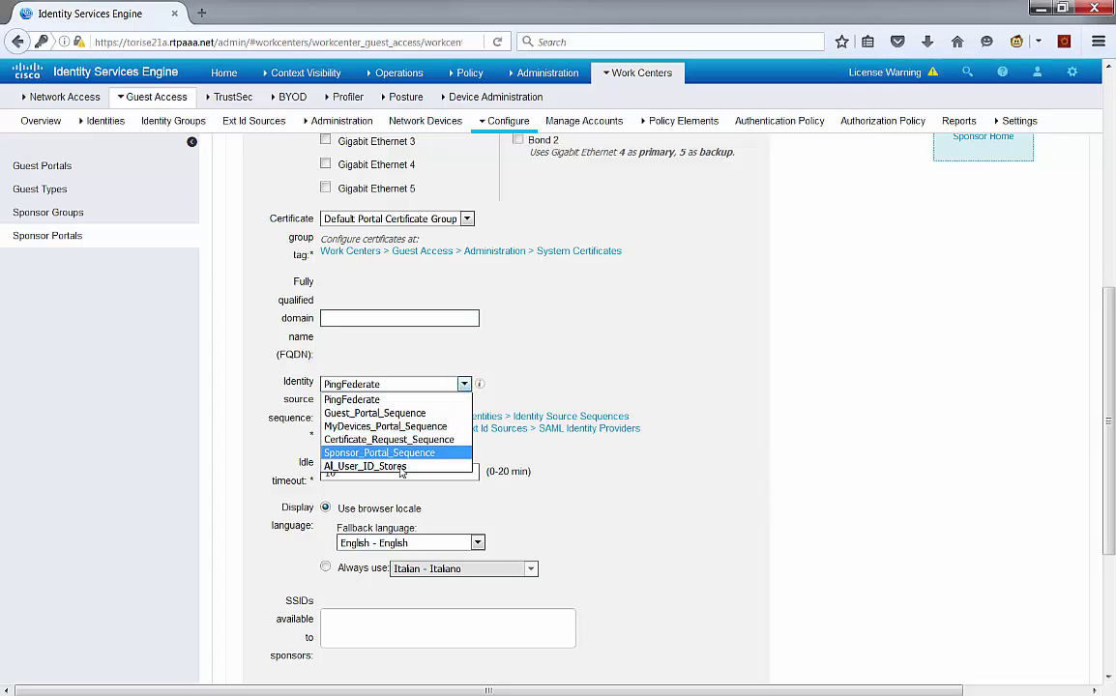
left_click(372, 400)
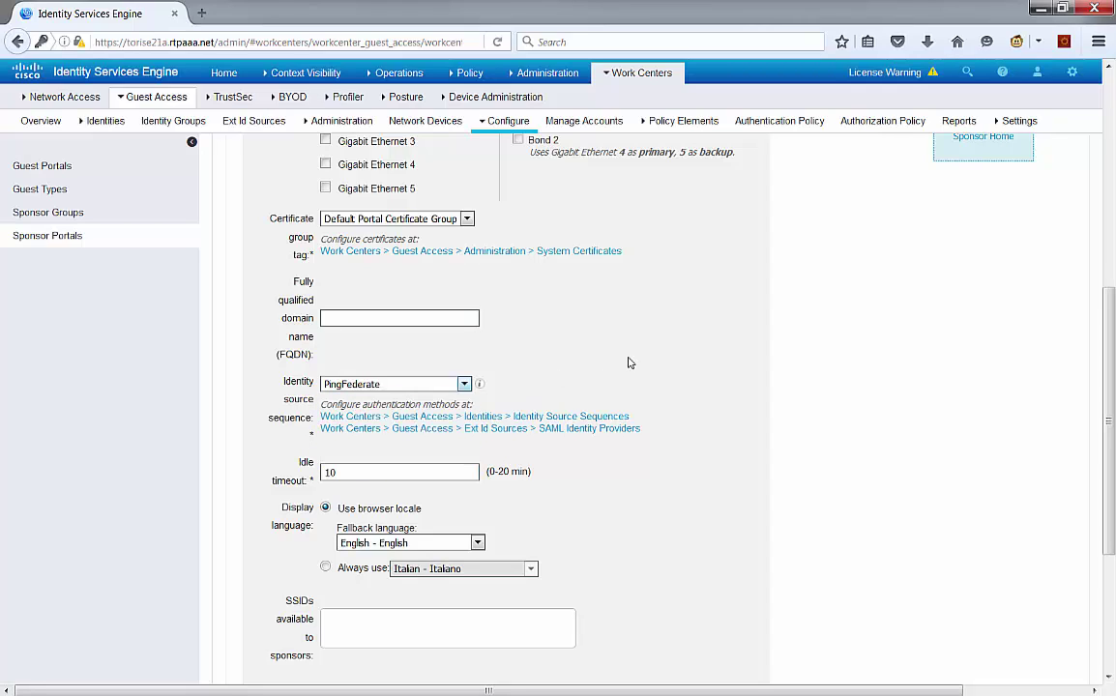
left_click(372, 318)
scroll(743, 451, "up", 5)
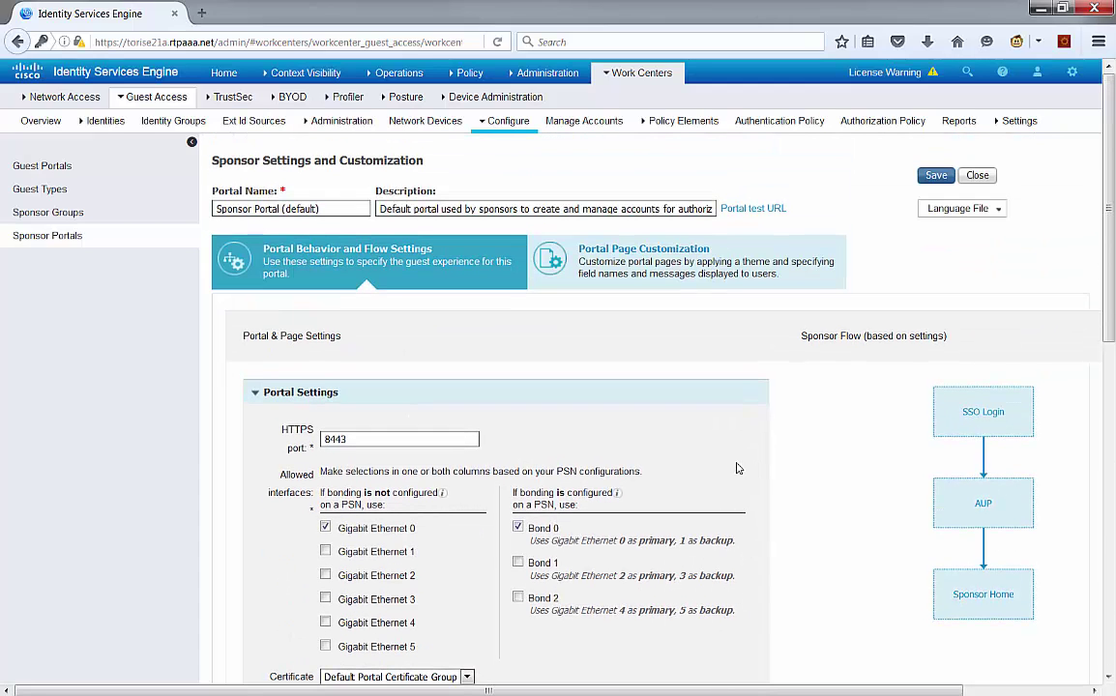
- Copy the sponsor portal's test URL into a new browser tab's address field and examine its IP address and portal ID
right_click(750, 212)
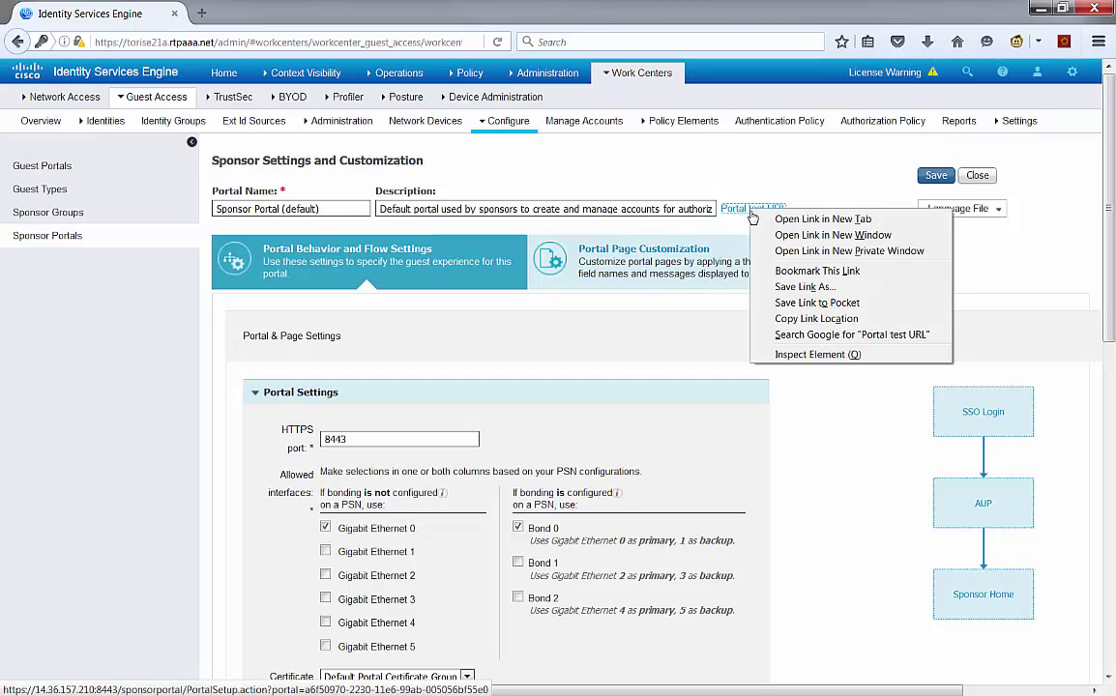
left_click(821, 321)
key("ctrl+t")
key("ctrl+v")
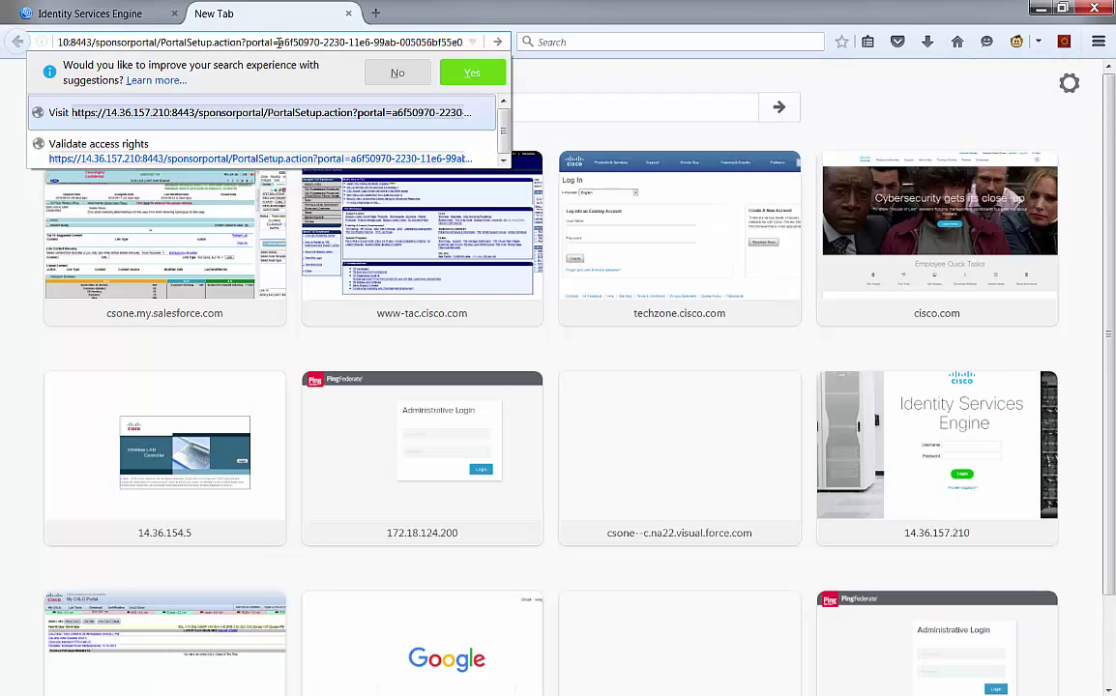
left_click_drag(280, 42, 504, 46)
left_click(387, 42)
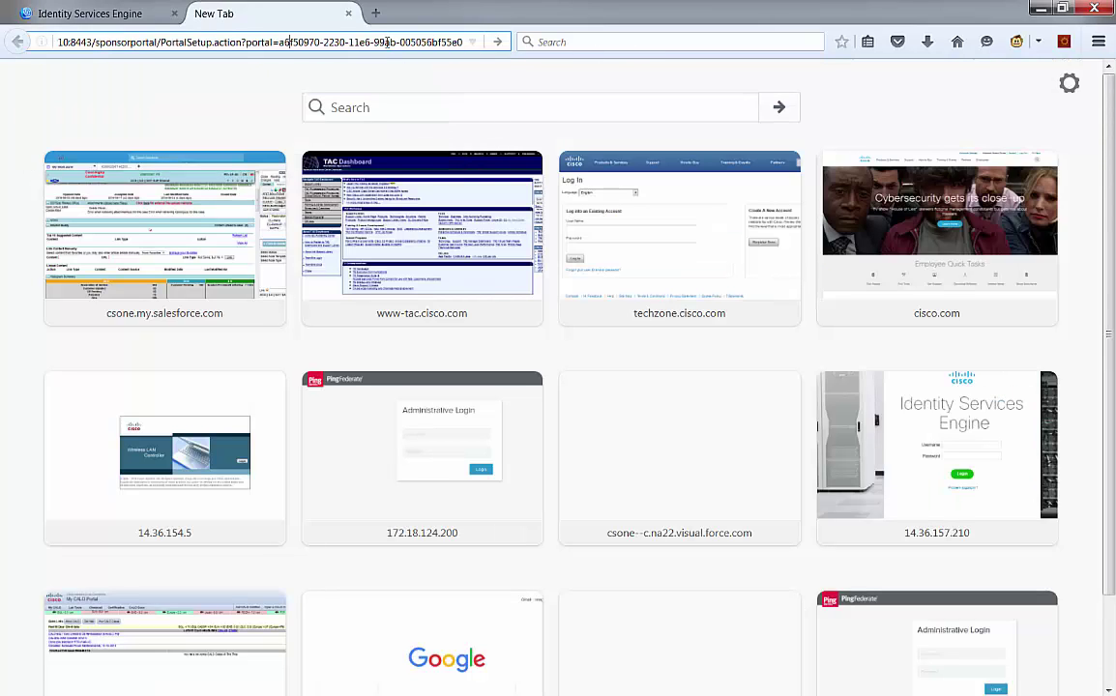
key("Left")
key("Left")
key("Left")
key("Left")
key("Left")
key("Left")
key("Left")
key("Left")
key("Left")
key("Left")
key("Left")
key("Left")
key("Left")
key("Left")
key("Left")
key("Left")
key("Left")
key("Left")
key("Left")
key("Left")
key("Left")
key("Left")
key("Left")
key("Left")
key("Left")
key("Left")
key("Left")
key("Left")
key("Left")
key("Left")
key("Left")
key("Left")
key("Left")
key("Left")
key("Left")
key("Left")
key("Left")
key("Left")
key("Left")
key("Left")
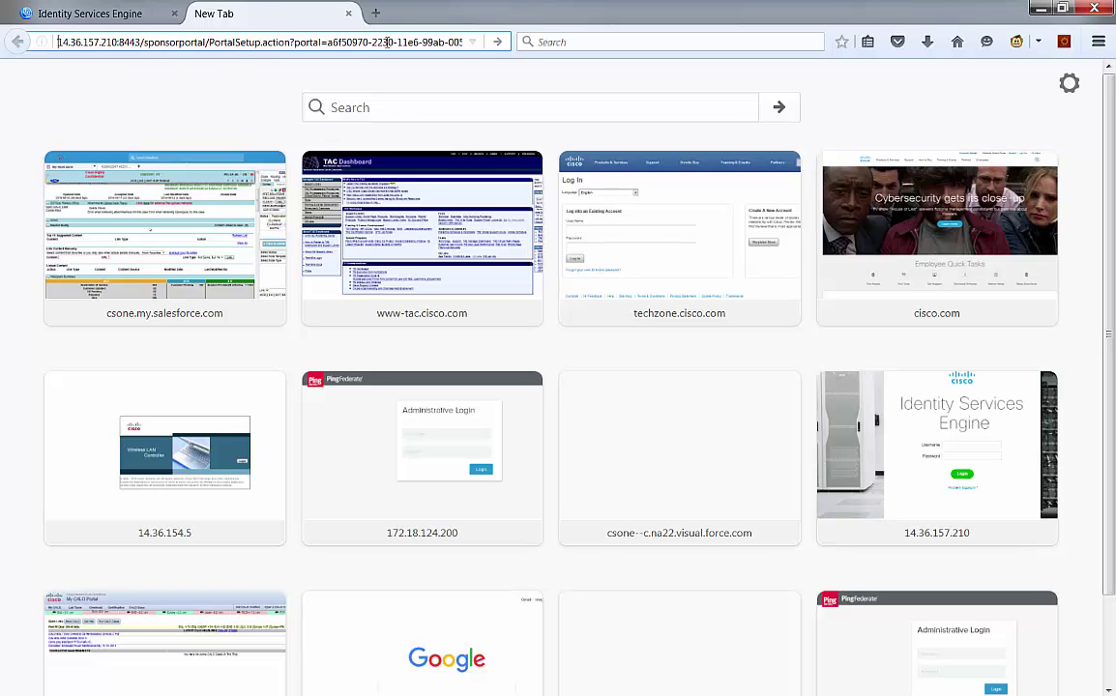
- Set the sponsor portal's fully qualified domain name to torsponsor21.rtpaaa.net and save the portal
left_click(79, 12)
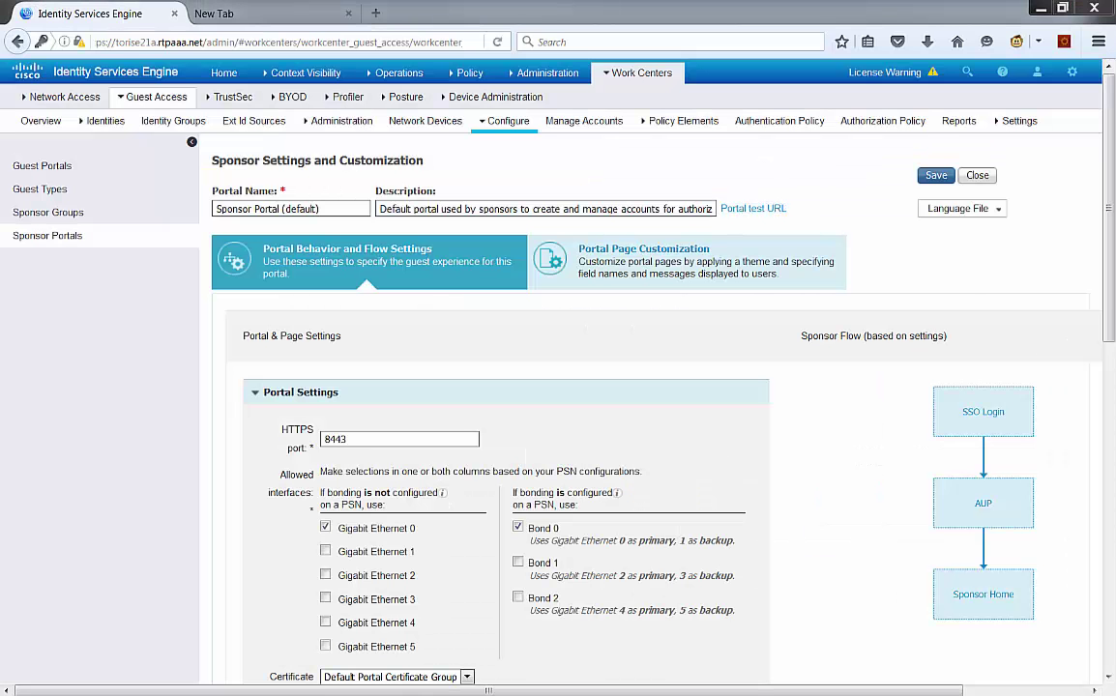
scroll(451, 427, "down", 3)
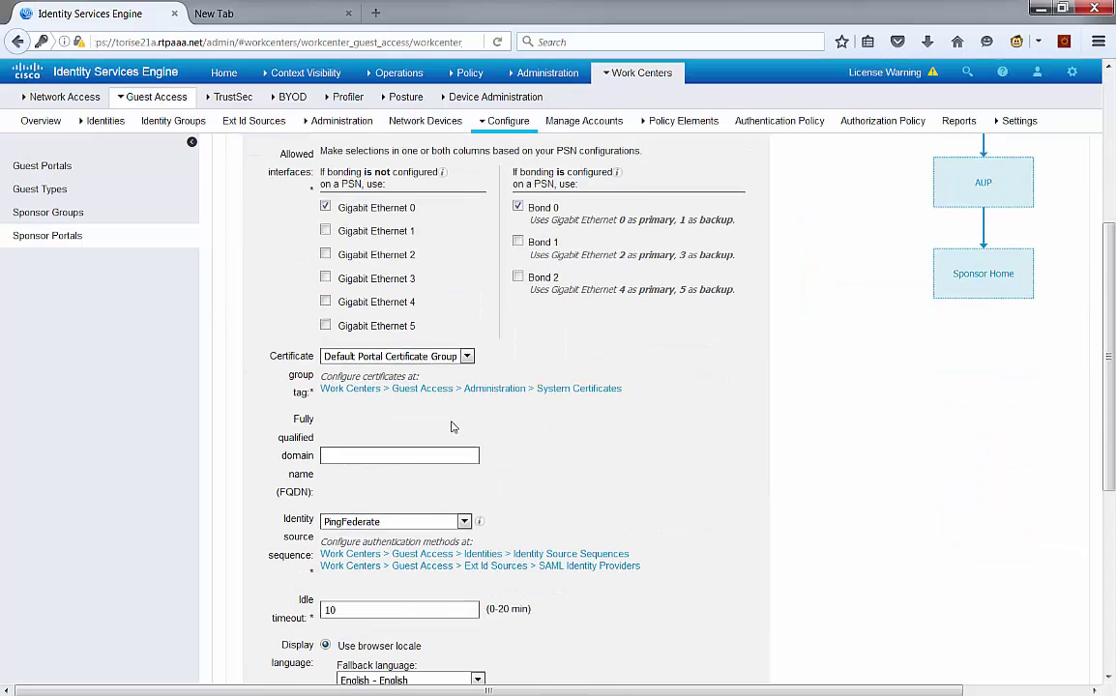
left_click(410, 453)
key("ctrl+v")
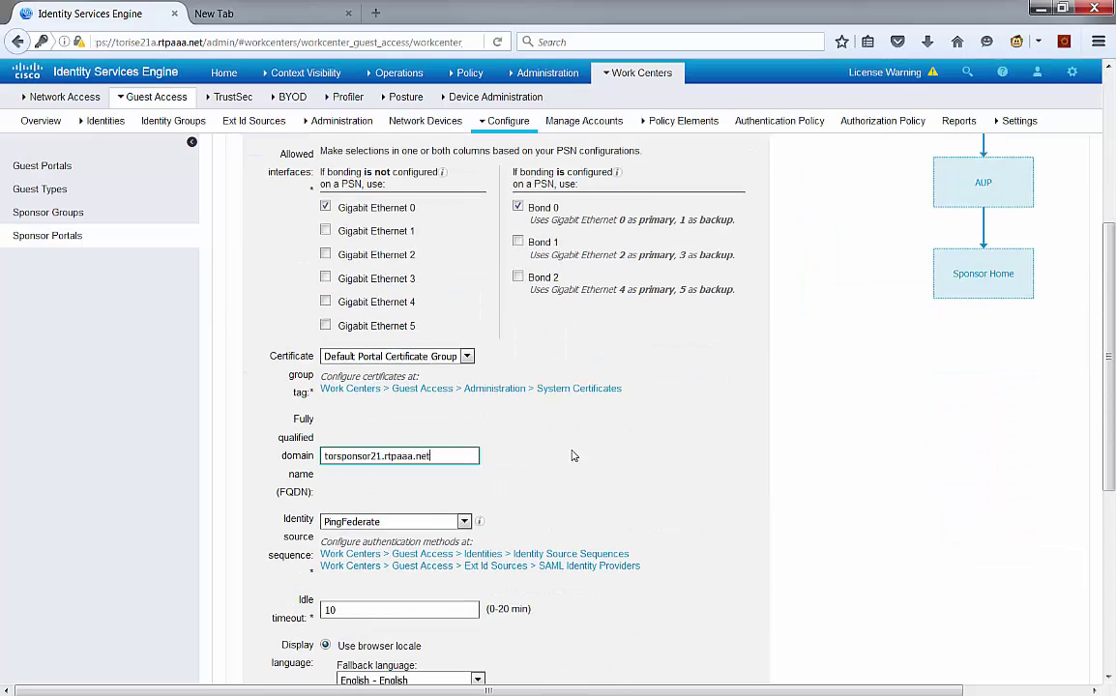
scroll(683, 452, "down", 2)
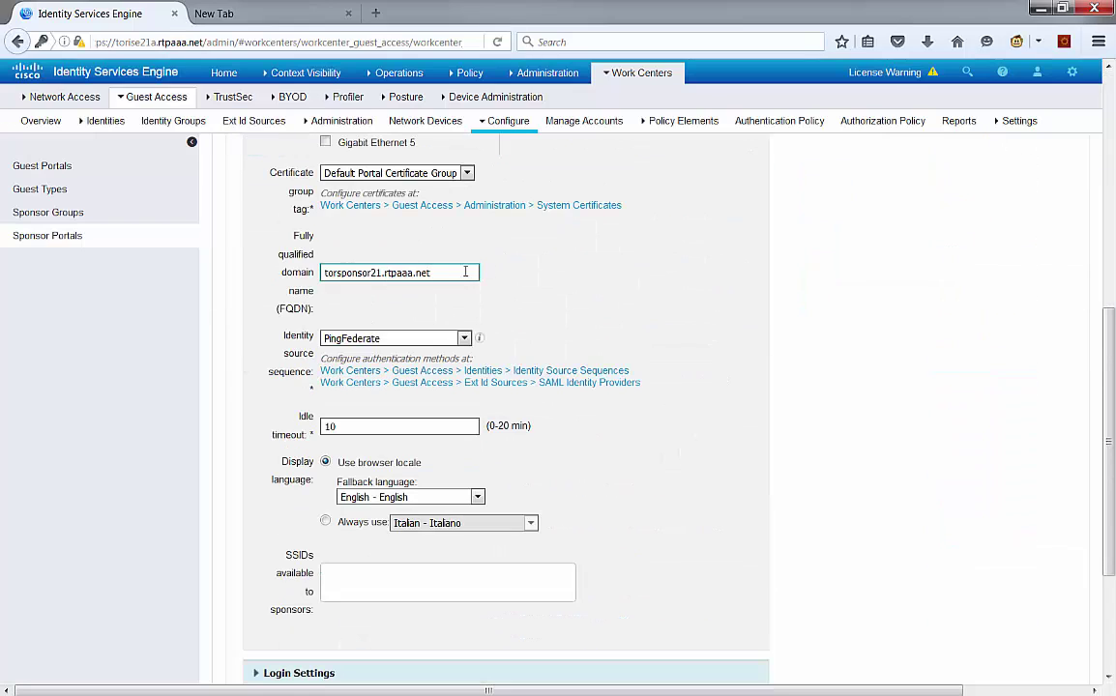
triple_click(425, 272)
scroll(782, 338, "down", 2)
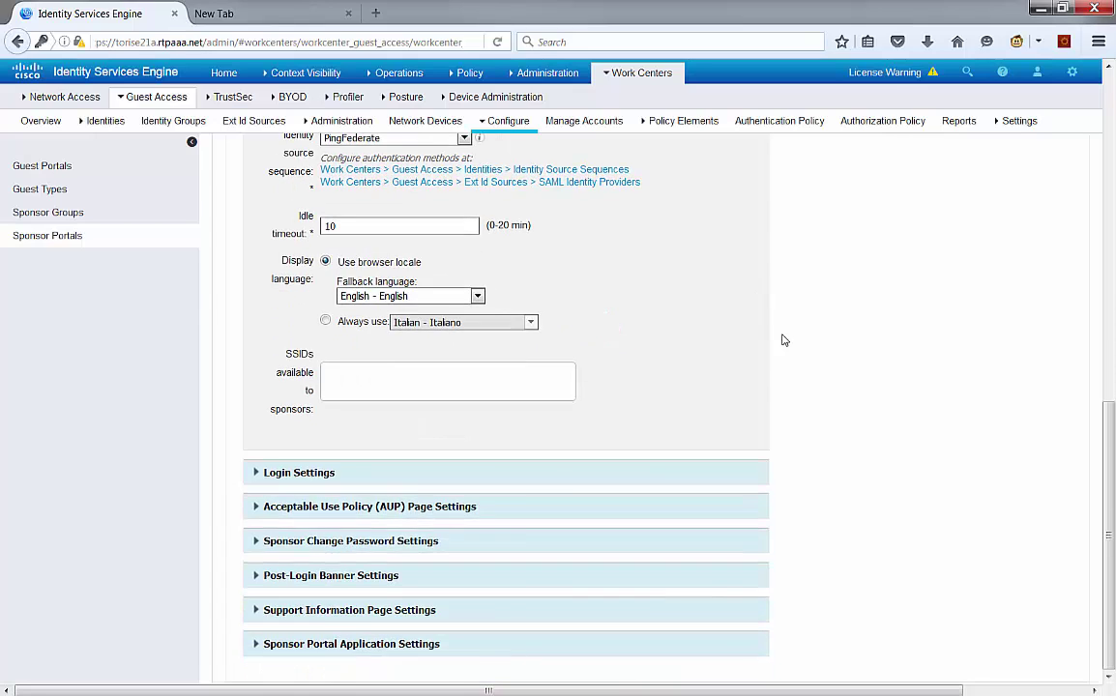
scroll(782, 338, "up", 8)
left_click(936, 177)
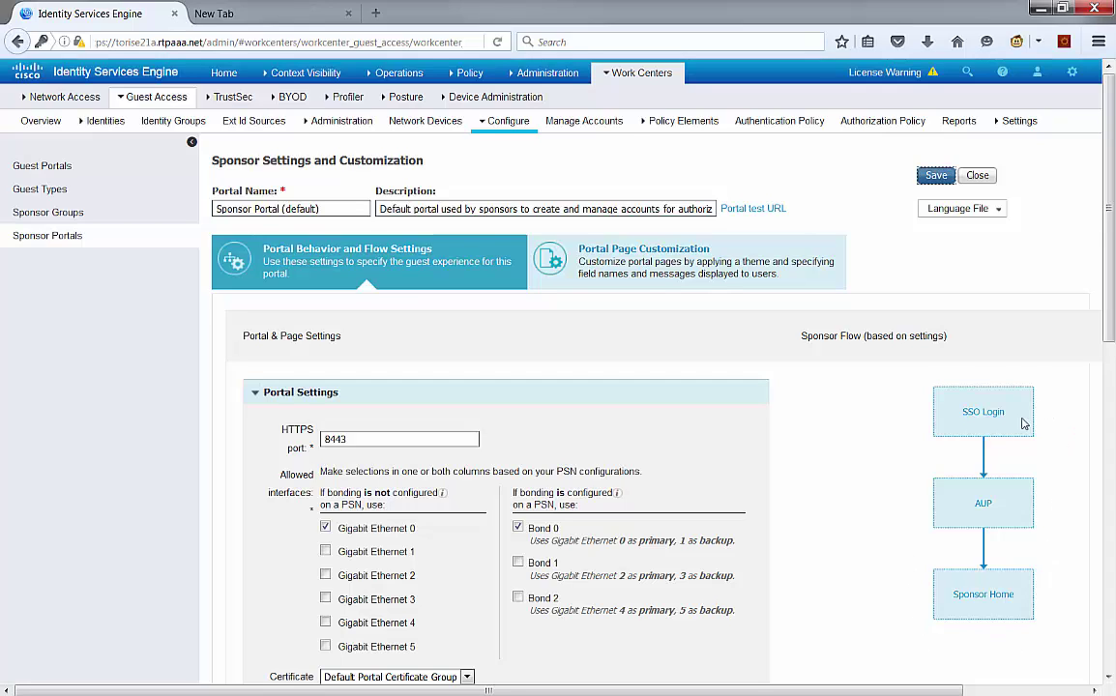
left_click(1055, 421)
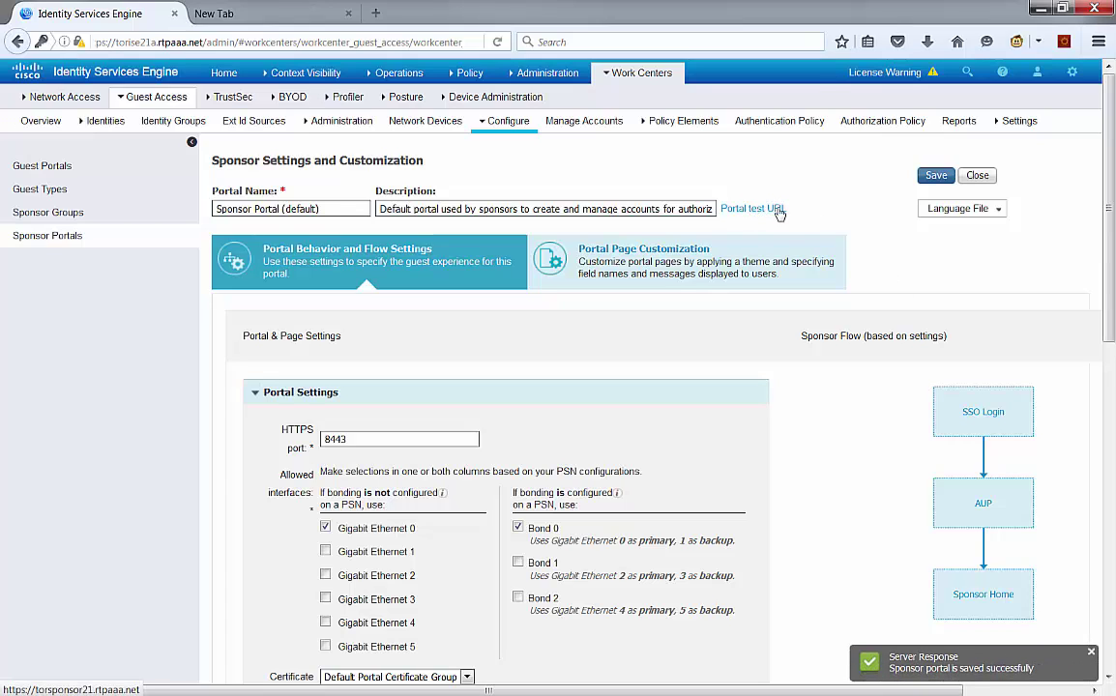
- Copy the saved portal's test URL into the spare browser tab to check its address, and return to the sponsor settings
right_click(764, 210)
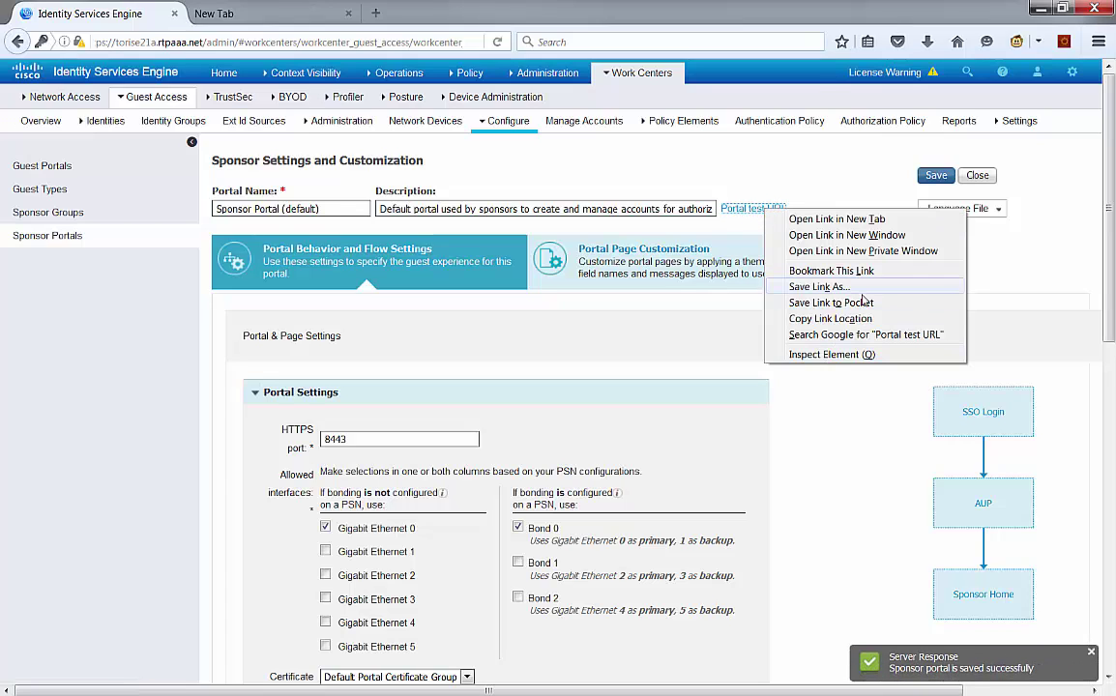
left_click(830, 318)
left_click(287, 13)
key("ctrl+v")
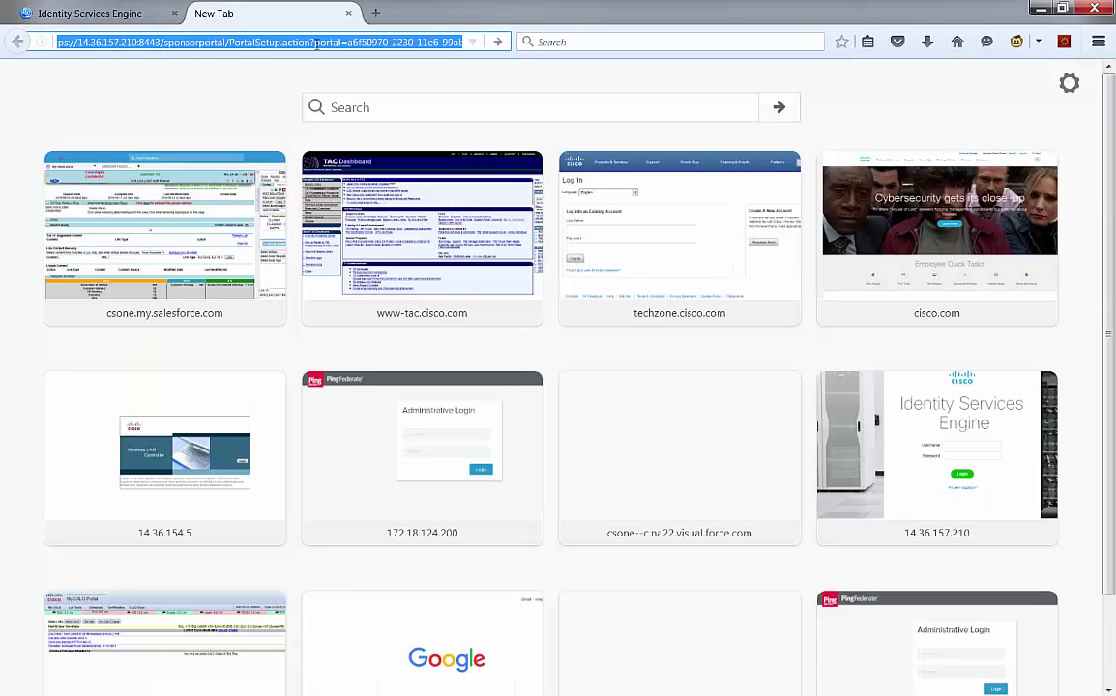
type("t")
key("Escape")
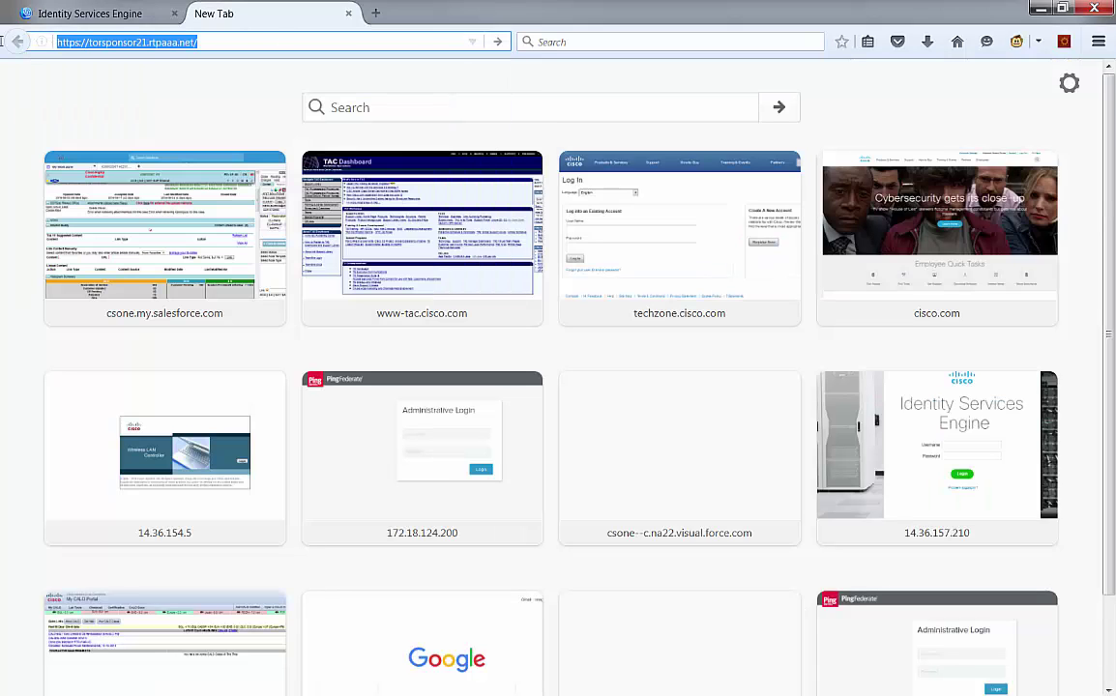
left_click(79, 19)
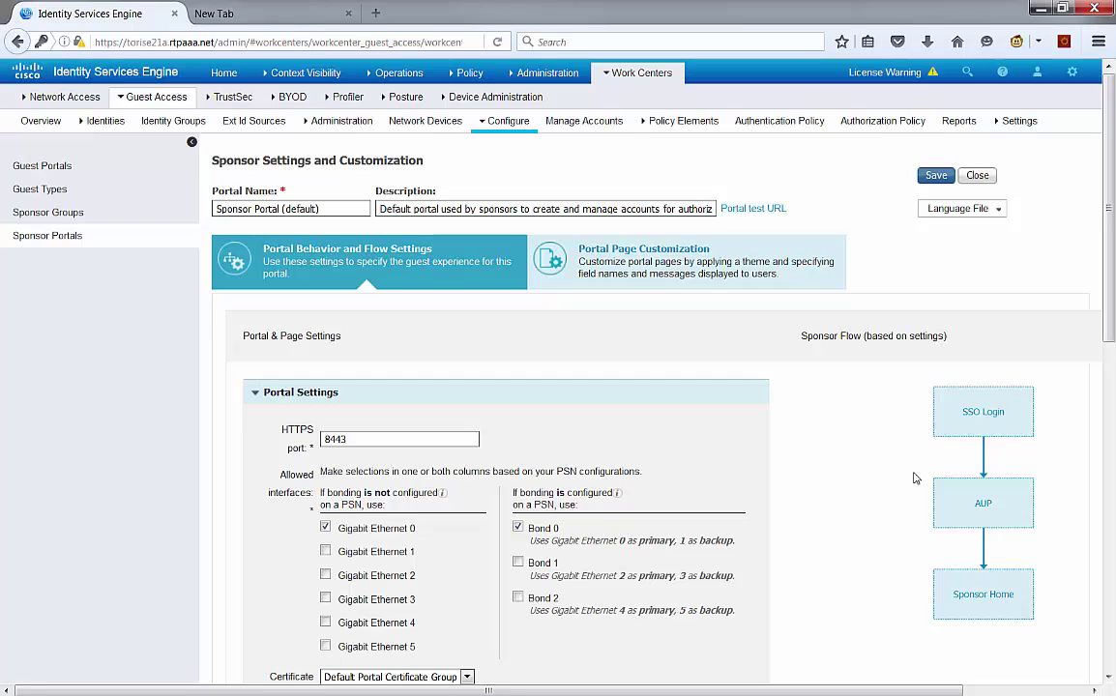
scroll(915, 478, "down", 10)
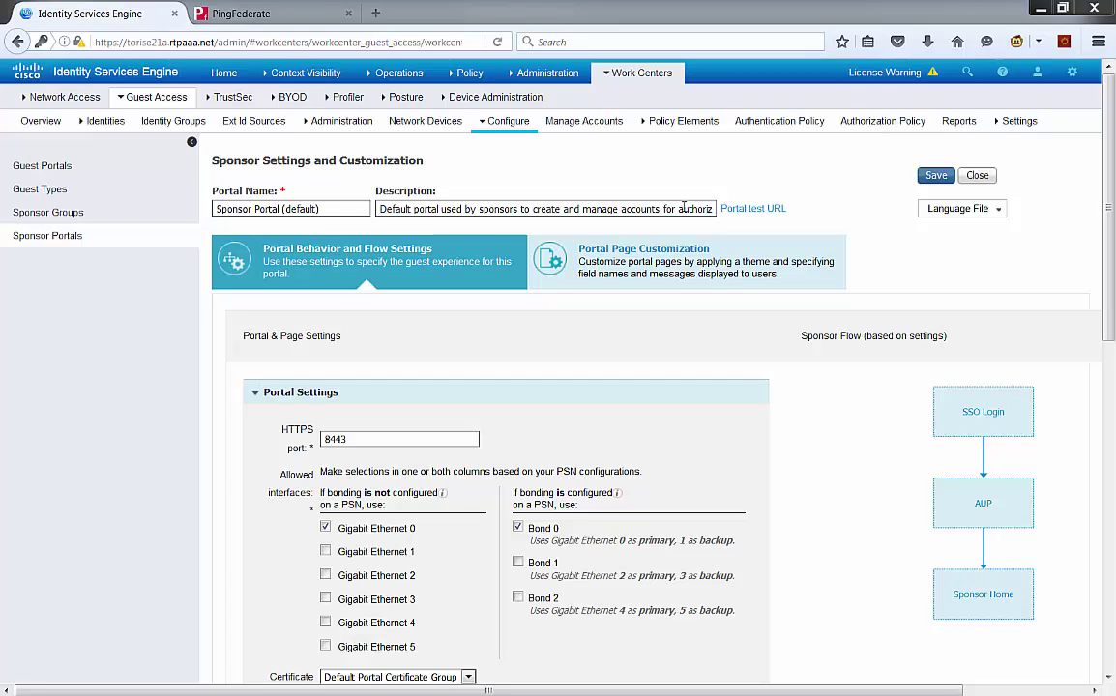
- Open the PingFederate SAML identity provider from the external identity sources
mouse_move(548, 73)
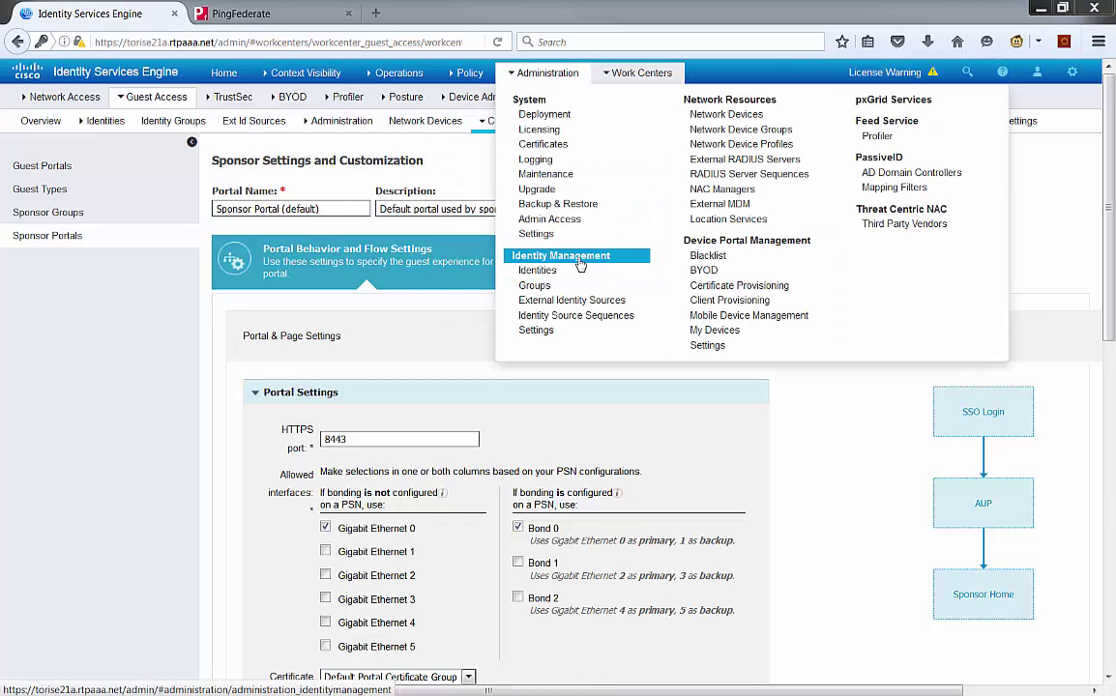
left_click(577, 301)
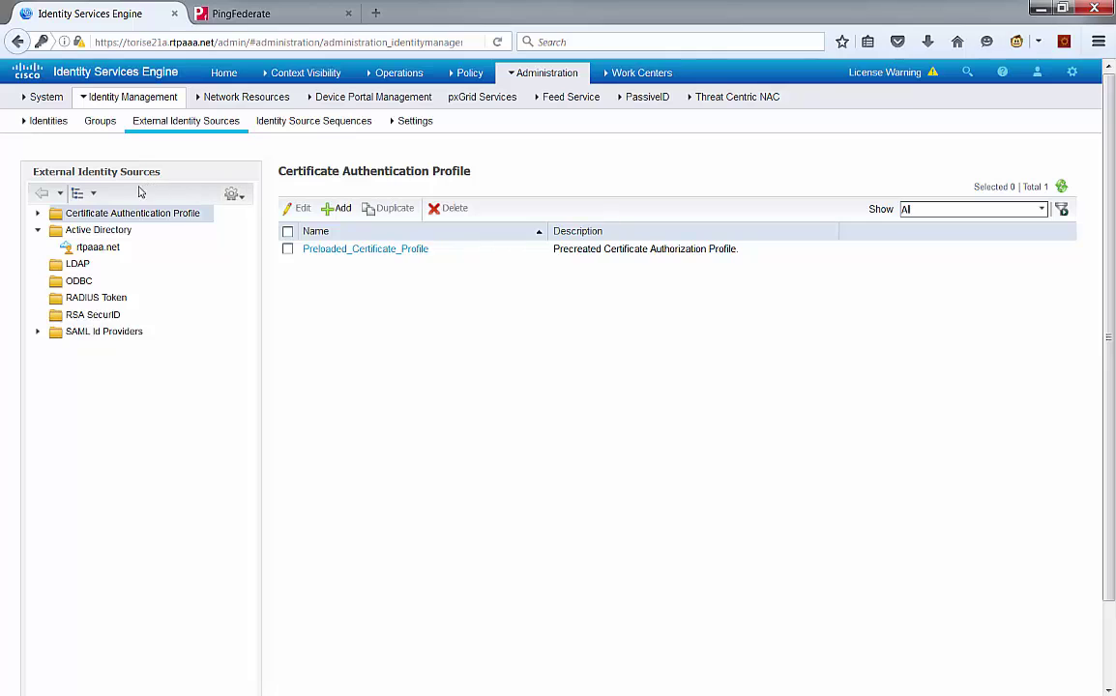
left_click(98, 333)
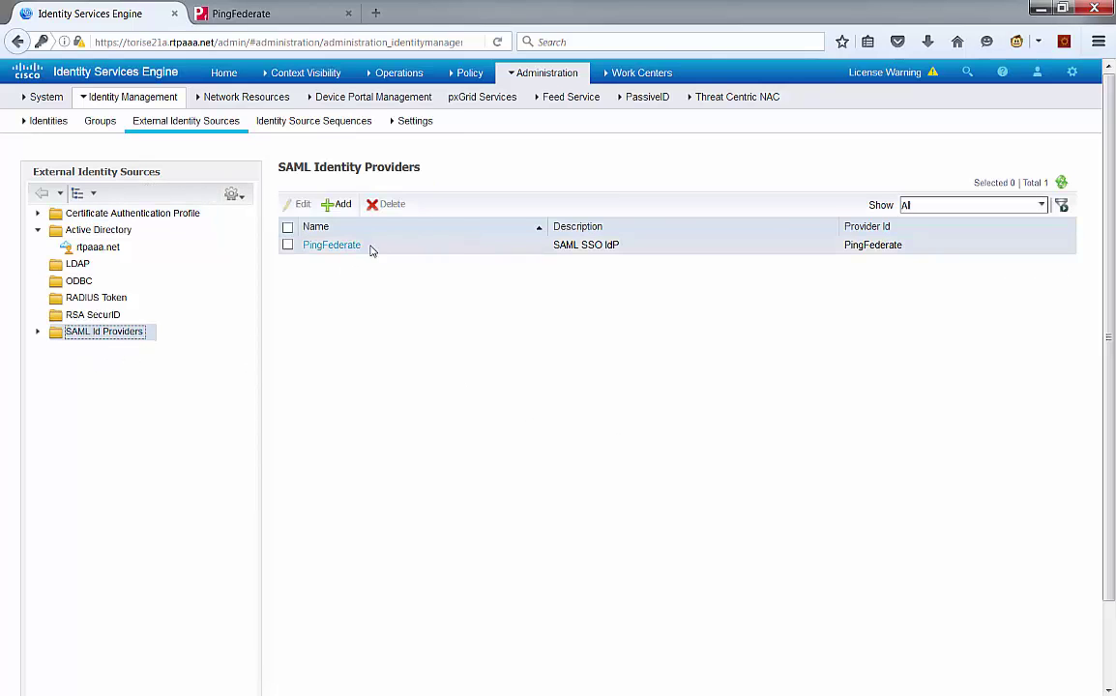
left_click(332, 246)
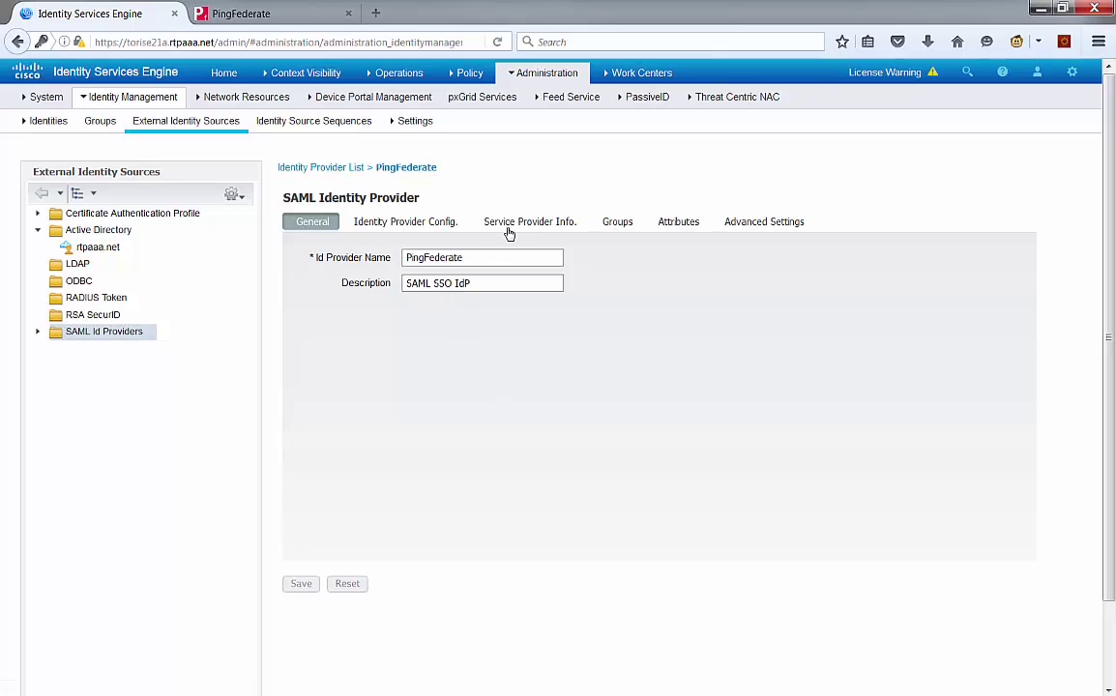
- Export PingFederate's service provider information and save it as PingFederate.zip
left_click(520, 230)
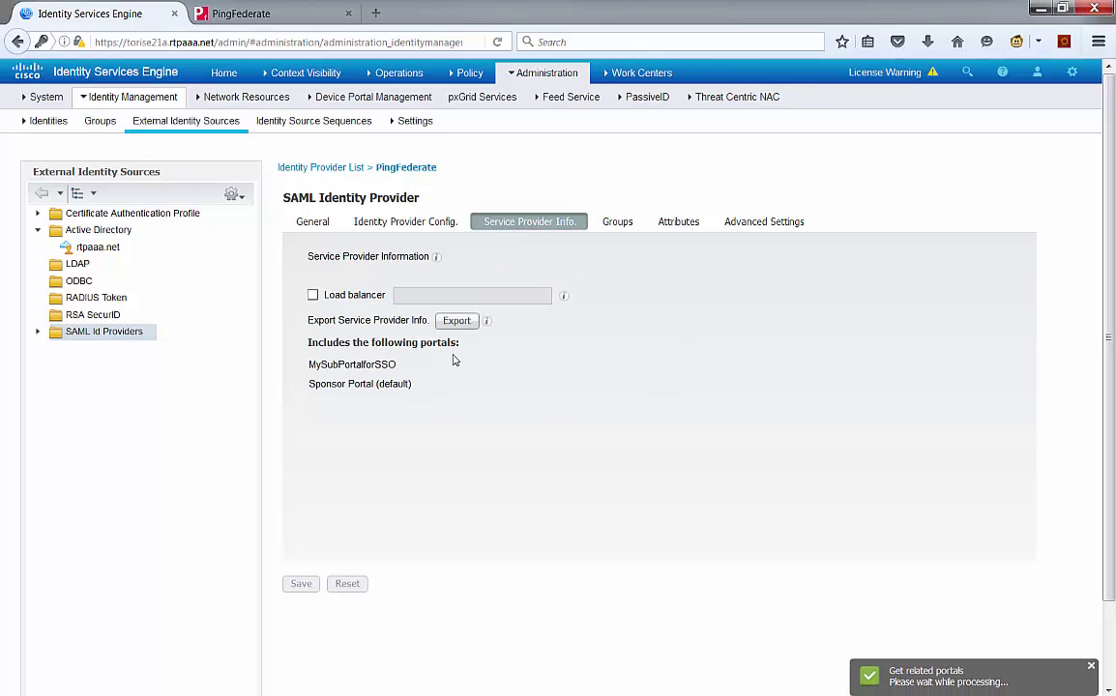
left_click(457, 321)
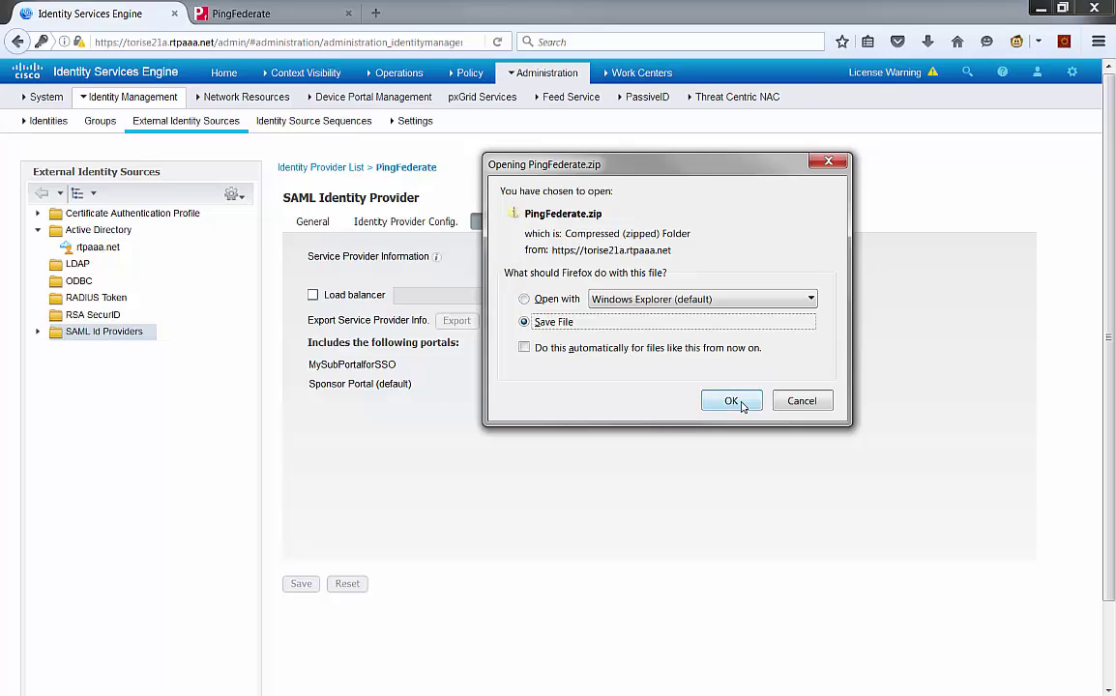
left_click(730, 403)
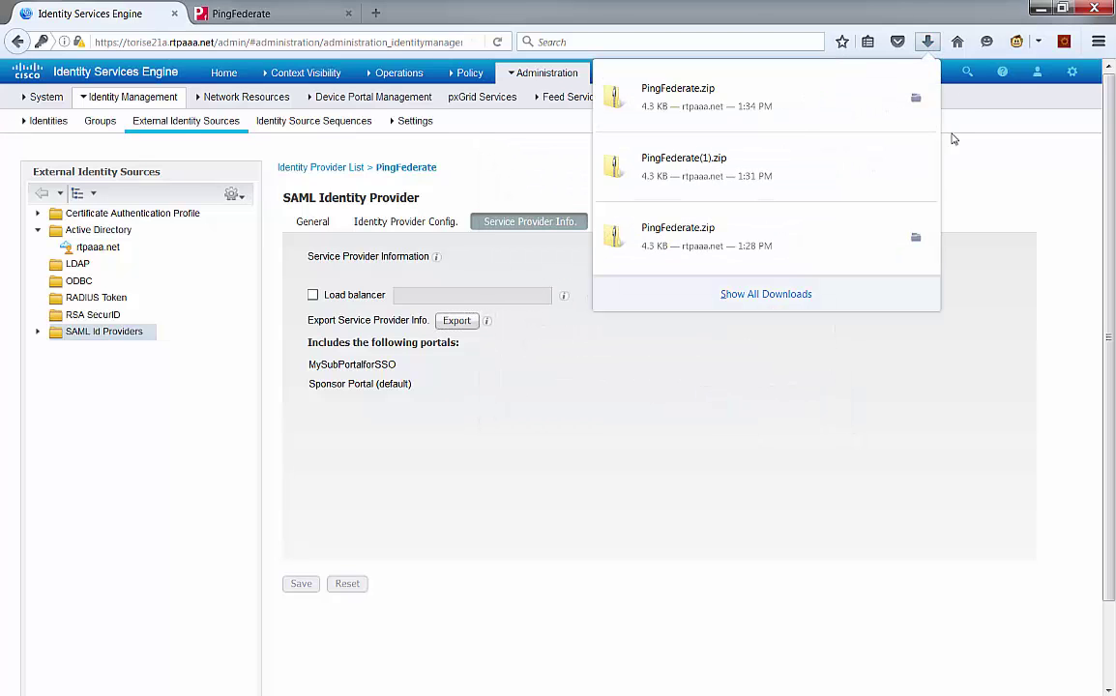
- Extract the downloaded PingFederate.zip with 7-Zip into a PingFederate folder in Downloads and open that folder
left_click(916, 99)
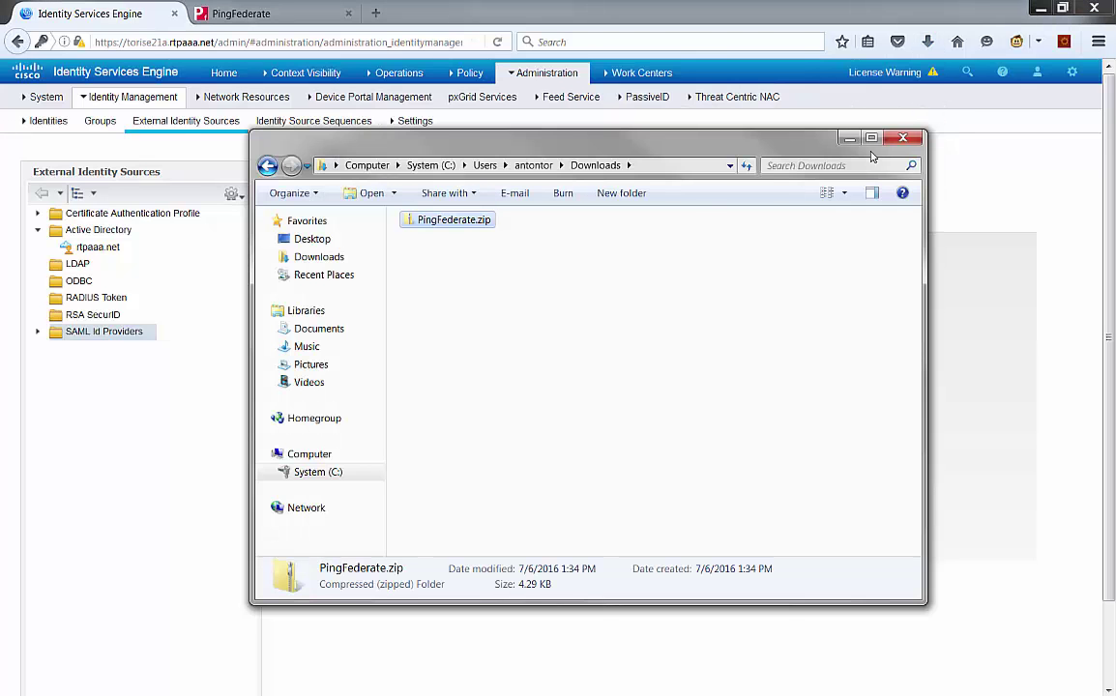
right_click(462, 220)
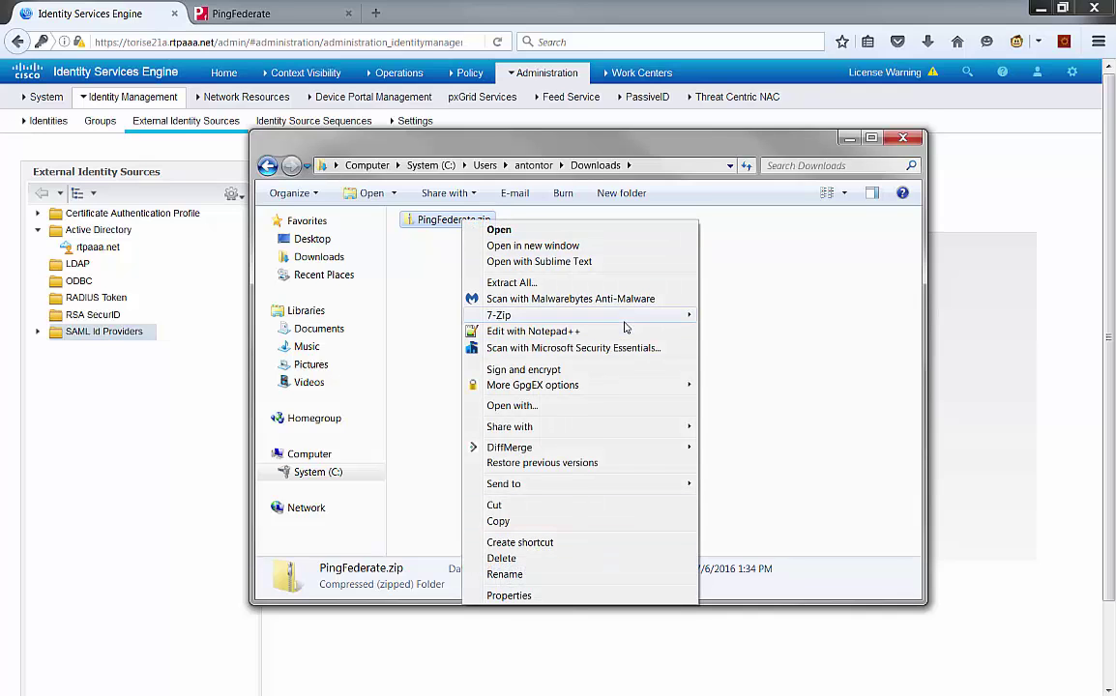
mouse_move(628, 319)
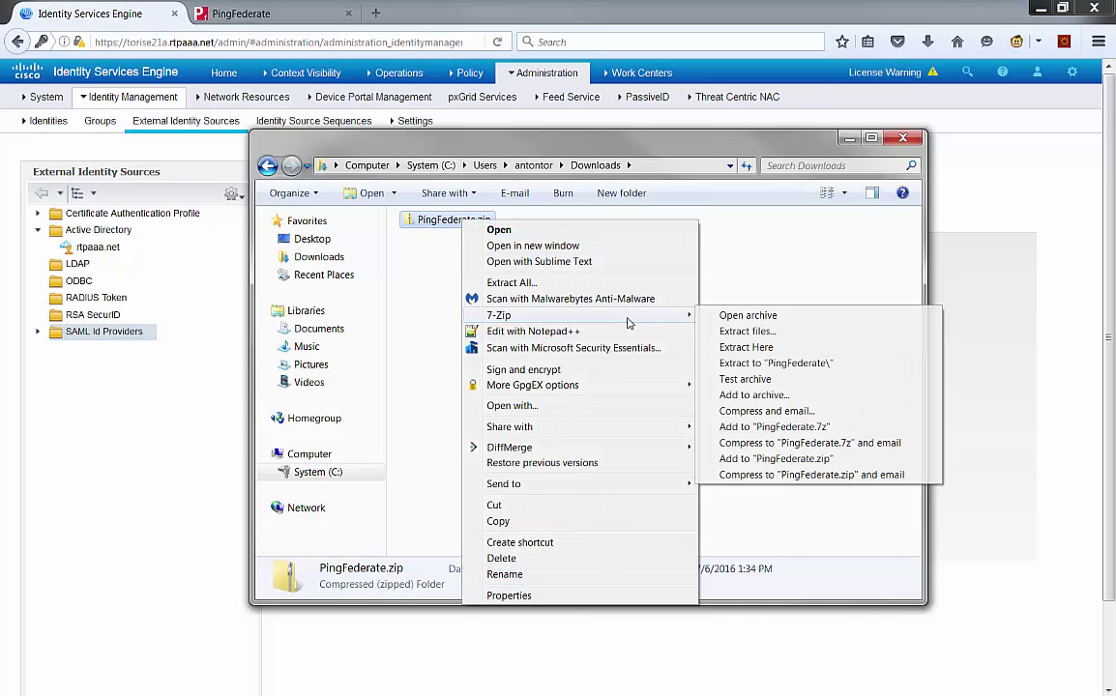
left_click(813, 364)
double_click(426, 219)
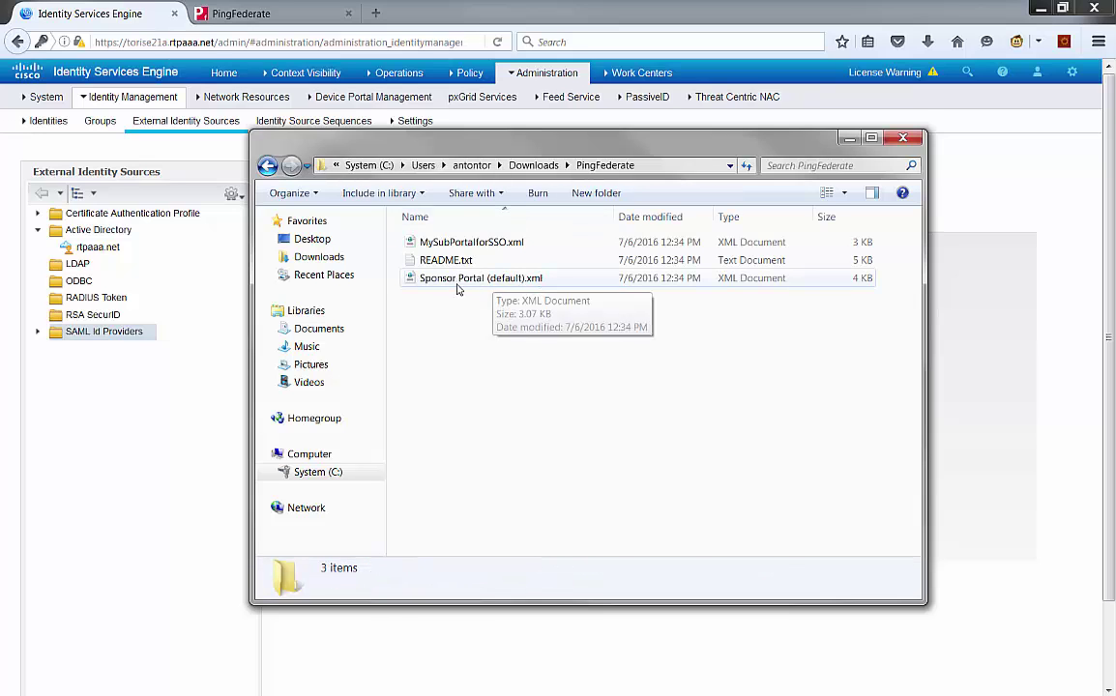
- Examine the exported portal metadata files, MySubPortalforSSO.xml and Sponsor Portal (default).xml, in the extracted folder
left_click(537, 280)
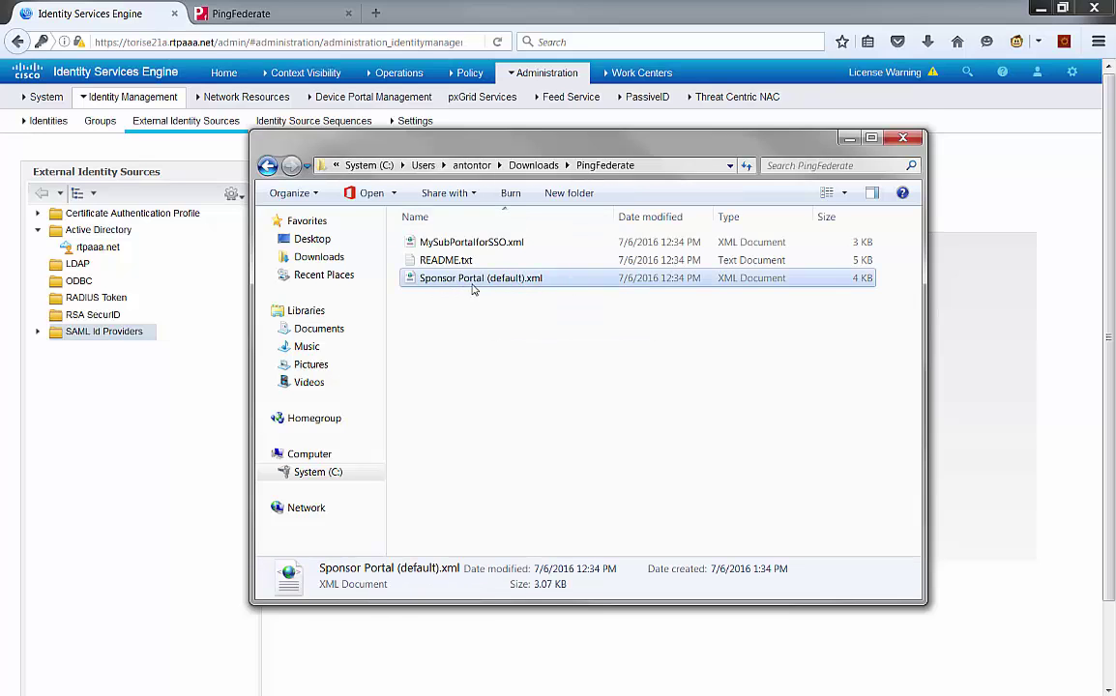
left_click(512, 247)
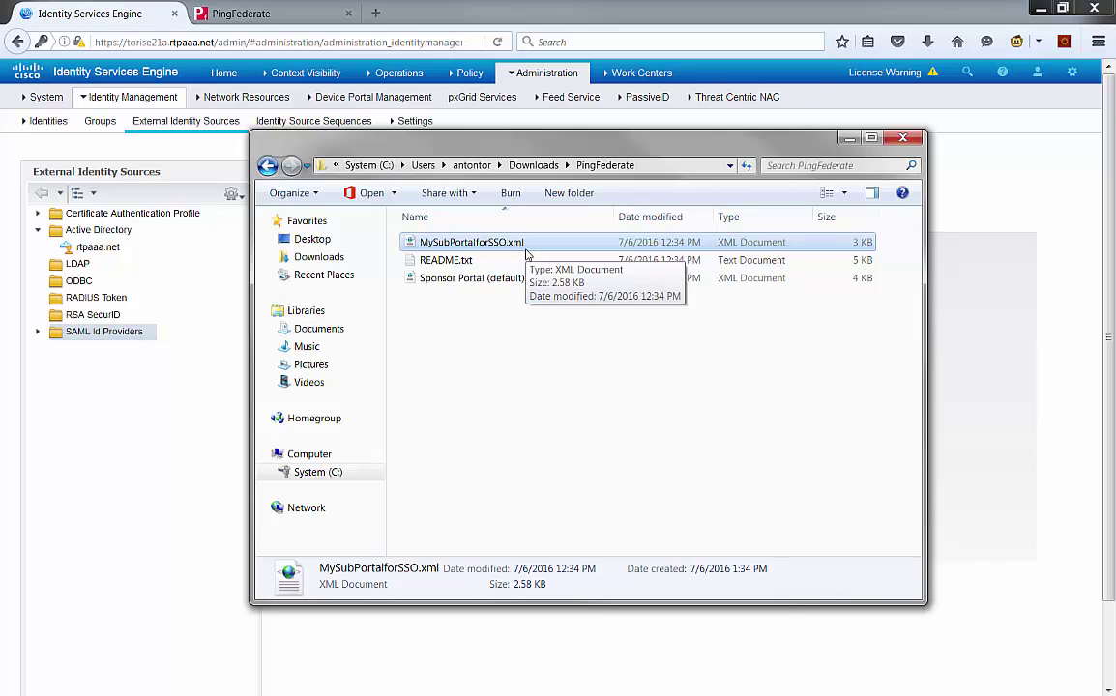
left_click(474, 280)
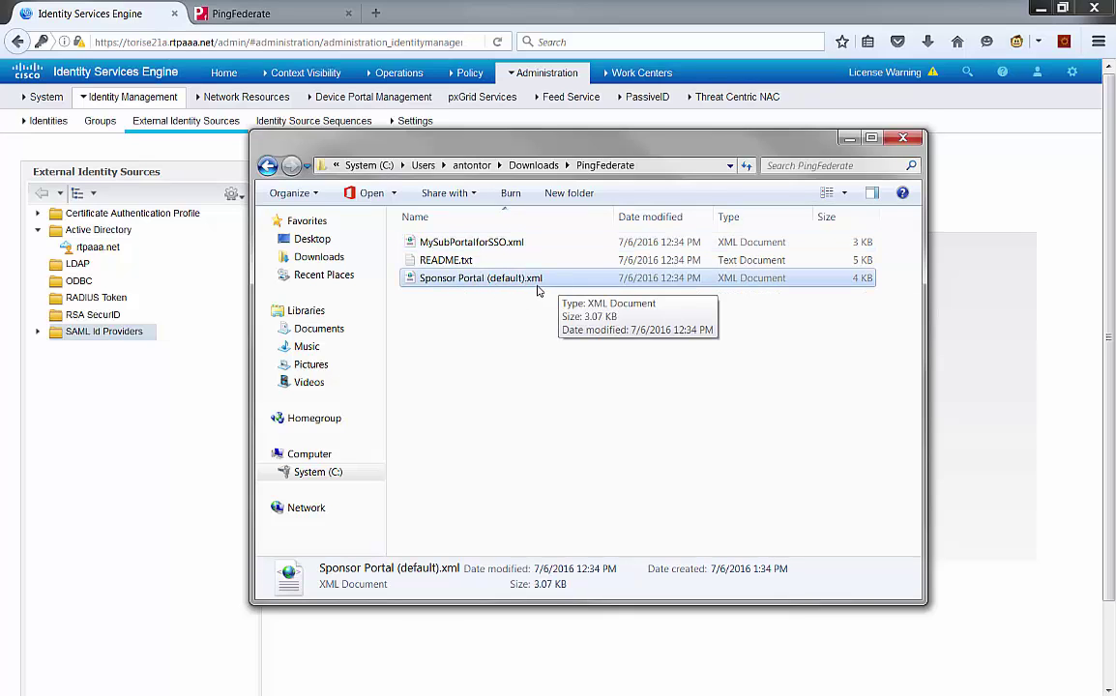
left_click(501, 307)
left_click(531, 284)
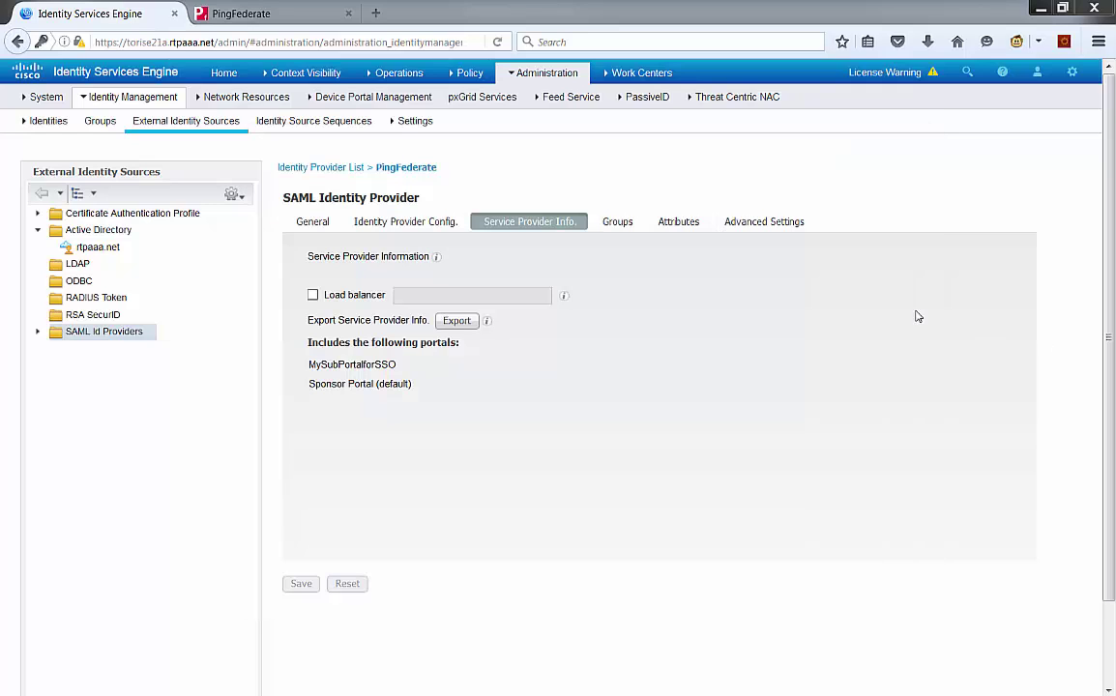
- Switch to PingFederate, log in with the administrator username and password, and dismiss the offer to remember the login
left_click(261, 14)
left_click(515, 240)
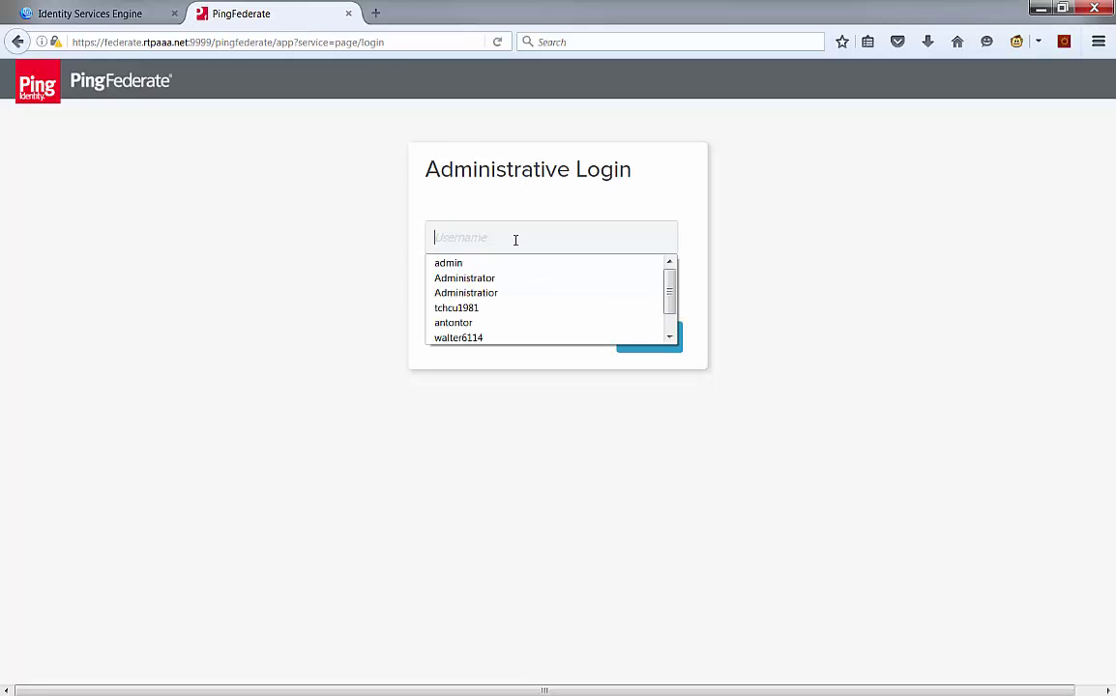
type("Ad")
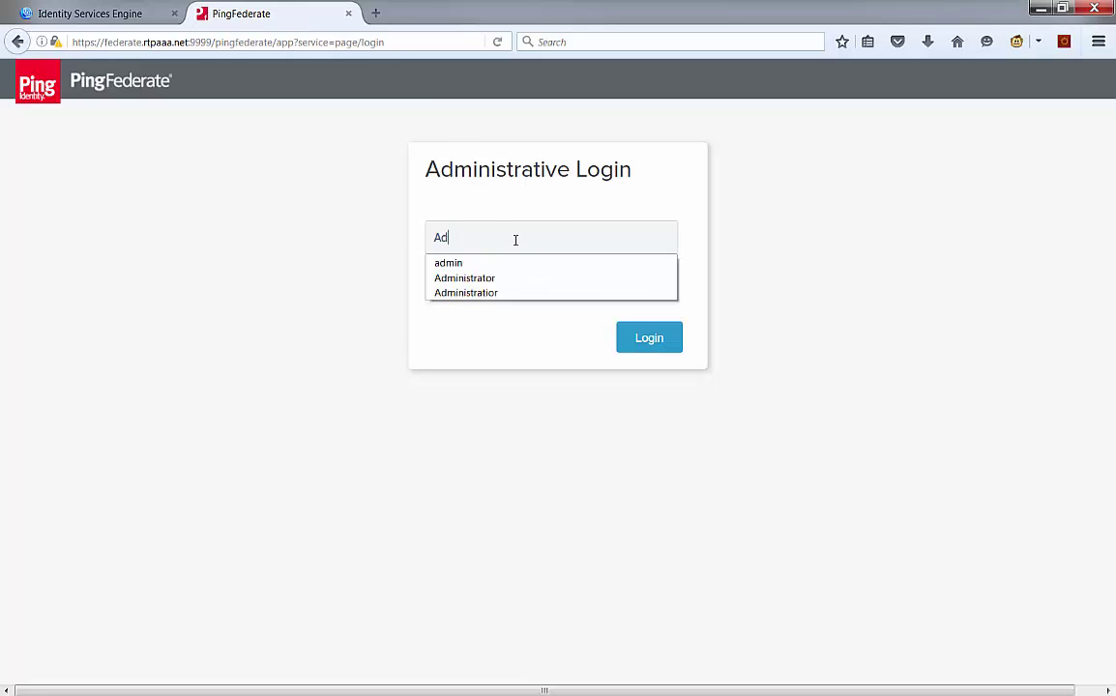
key("Down")
key("Down")
key("Return")
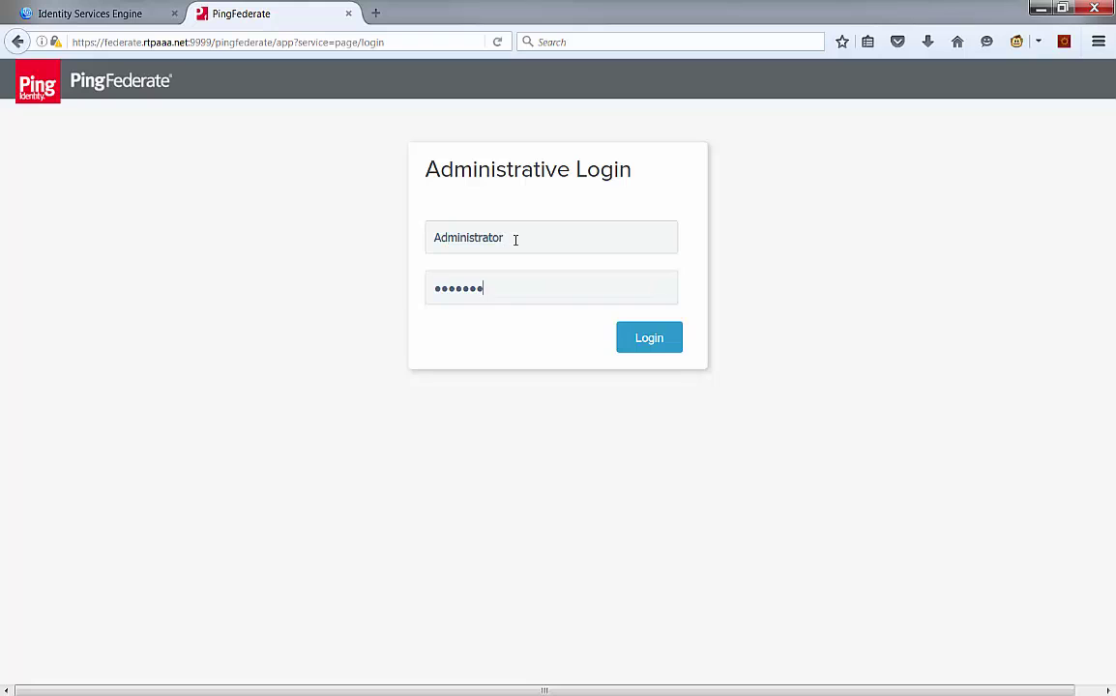
key("Return")
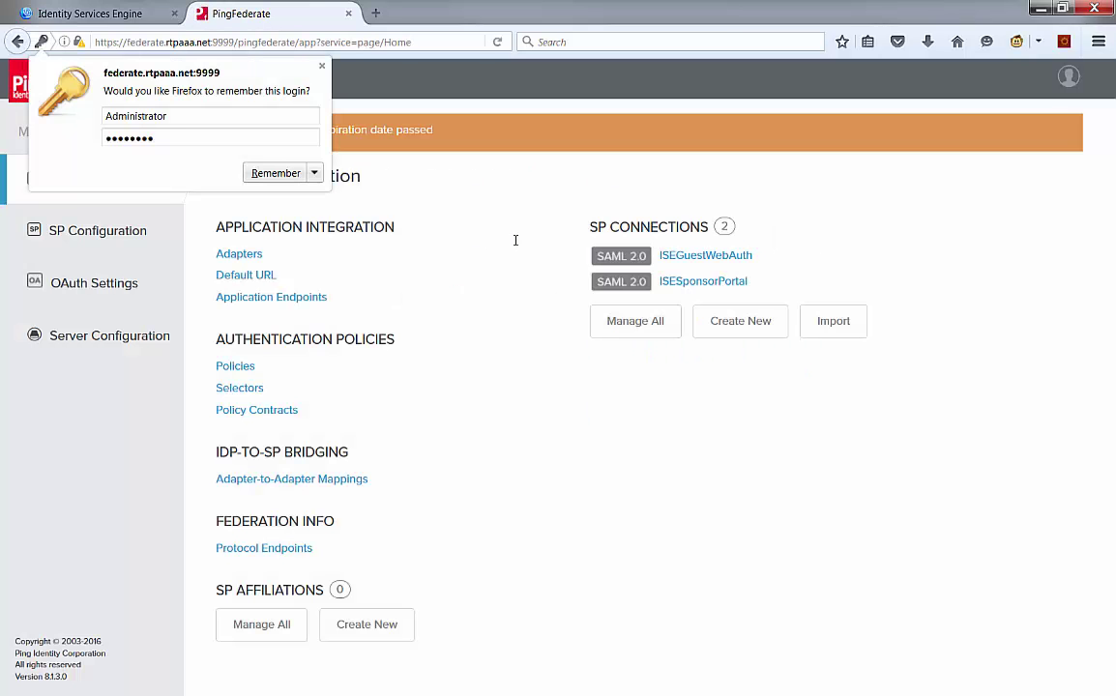
key("Escape")
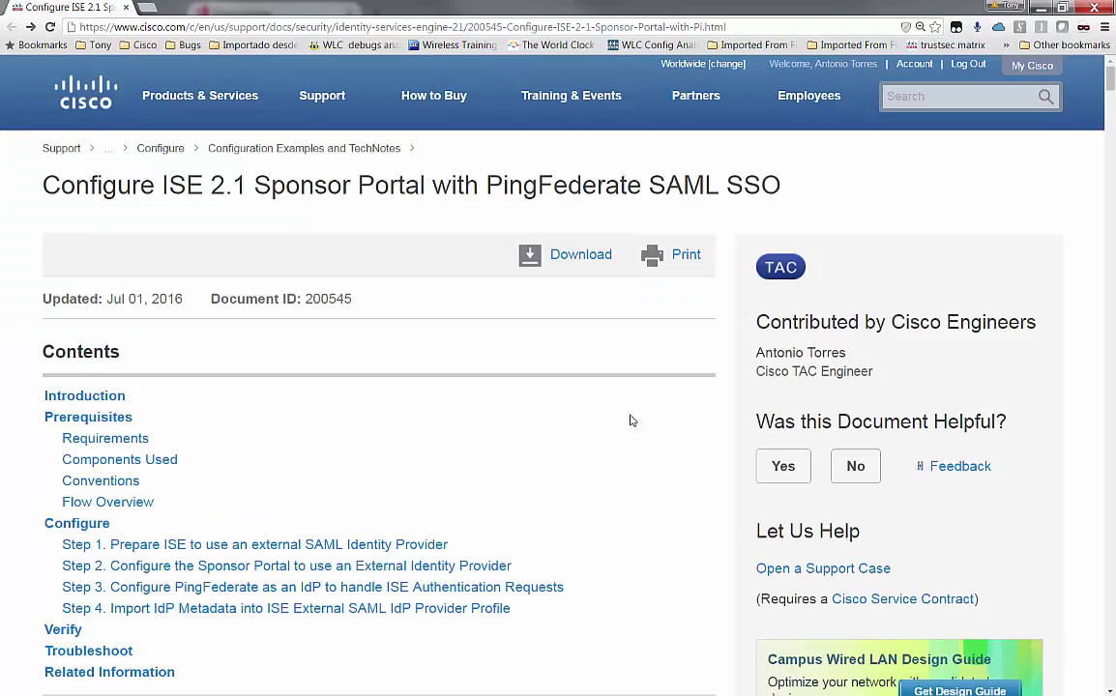
- Review the Cisco guide's Step 3 on configuring PingFederate as an IdP, covering the SP connection and assertion settings, and return to PingFederate
scroll(638, 426, "down", 1)
scroll(470, 417, "down", 20)
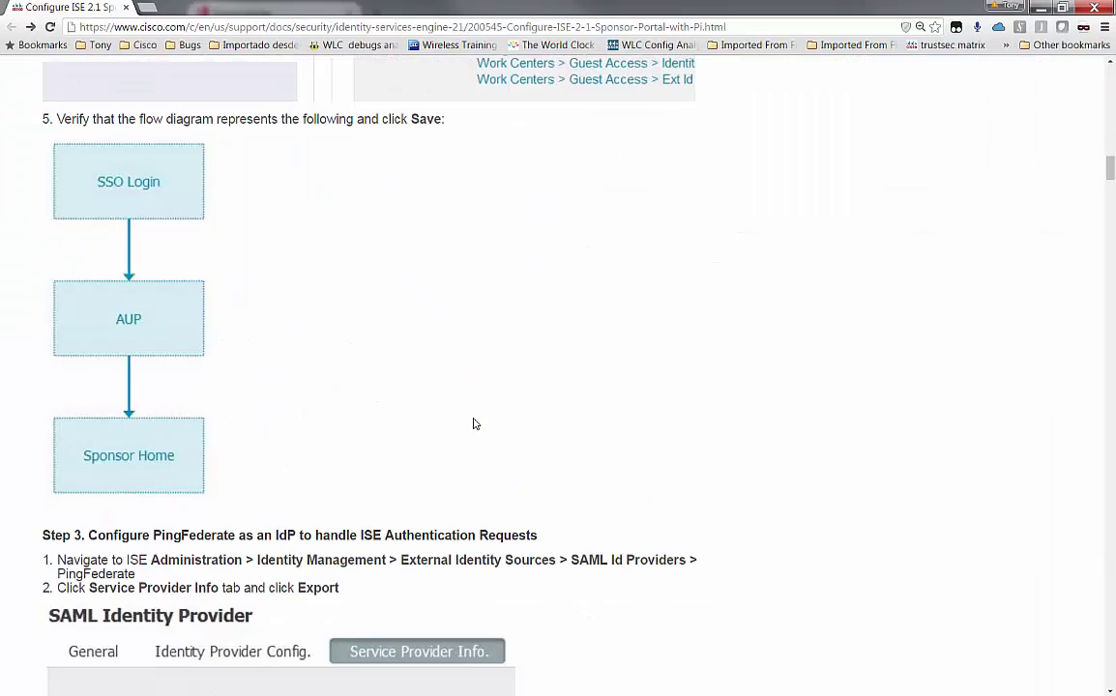
scroll(474, 423, "down", 15)
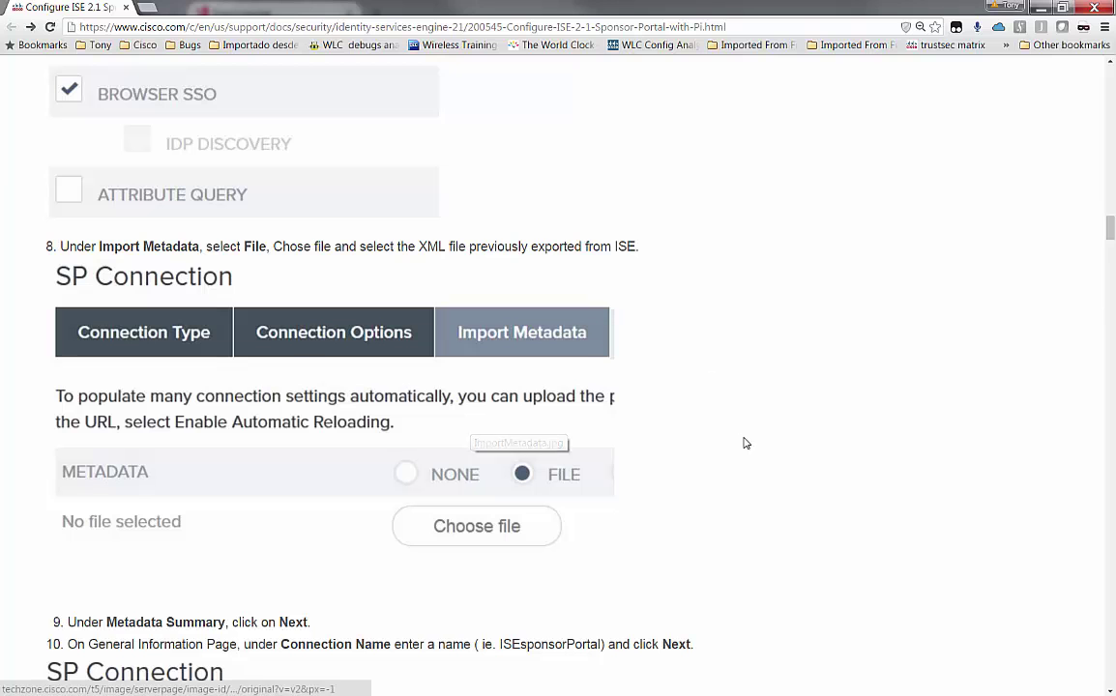
scroll(692, 450, "down", 4)
scroll(694, 451, "down", 15)
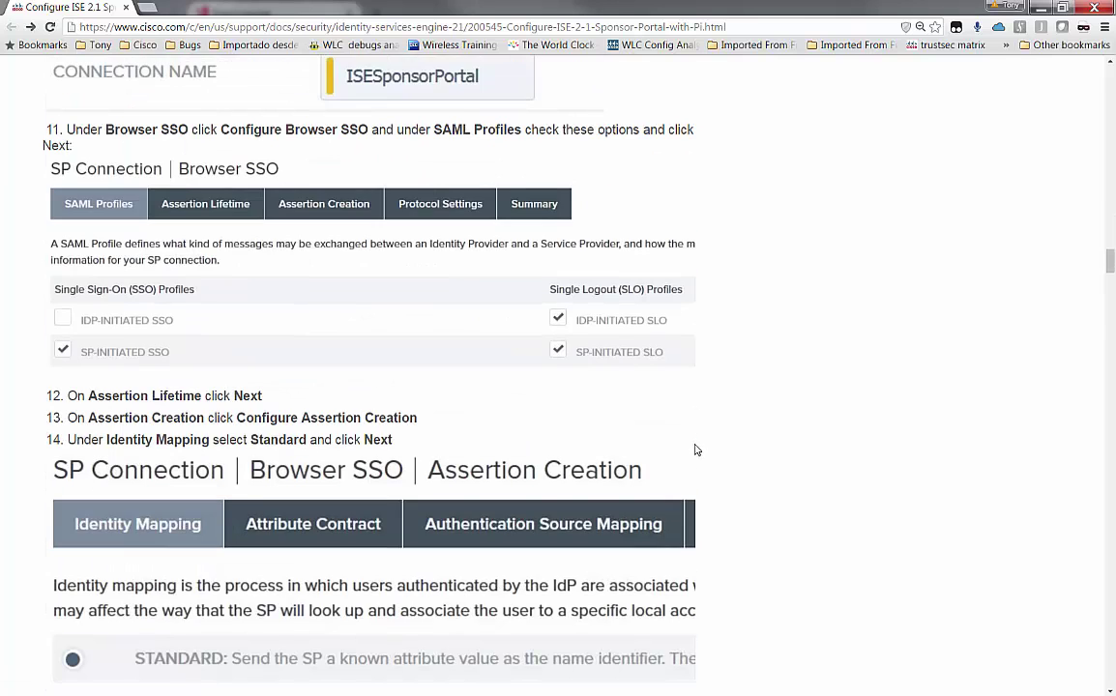
scroll(716, 478, "down", 5)
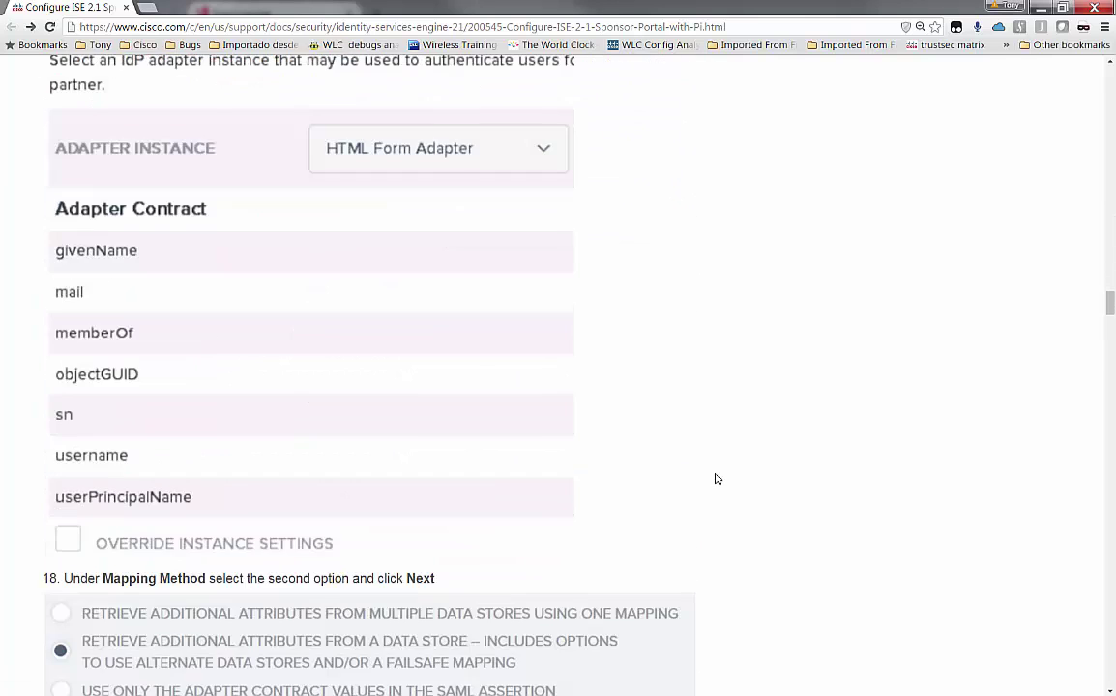
scroll(716, 478, "down", 12)
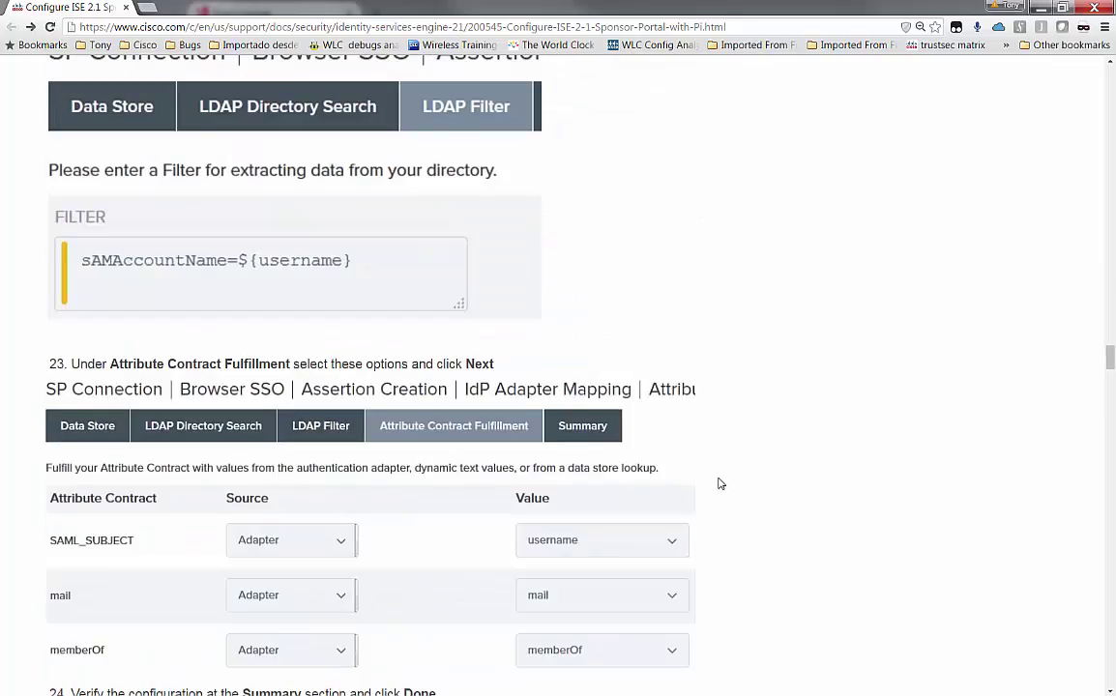
scroll(719, 483, "up", 20)
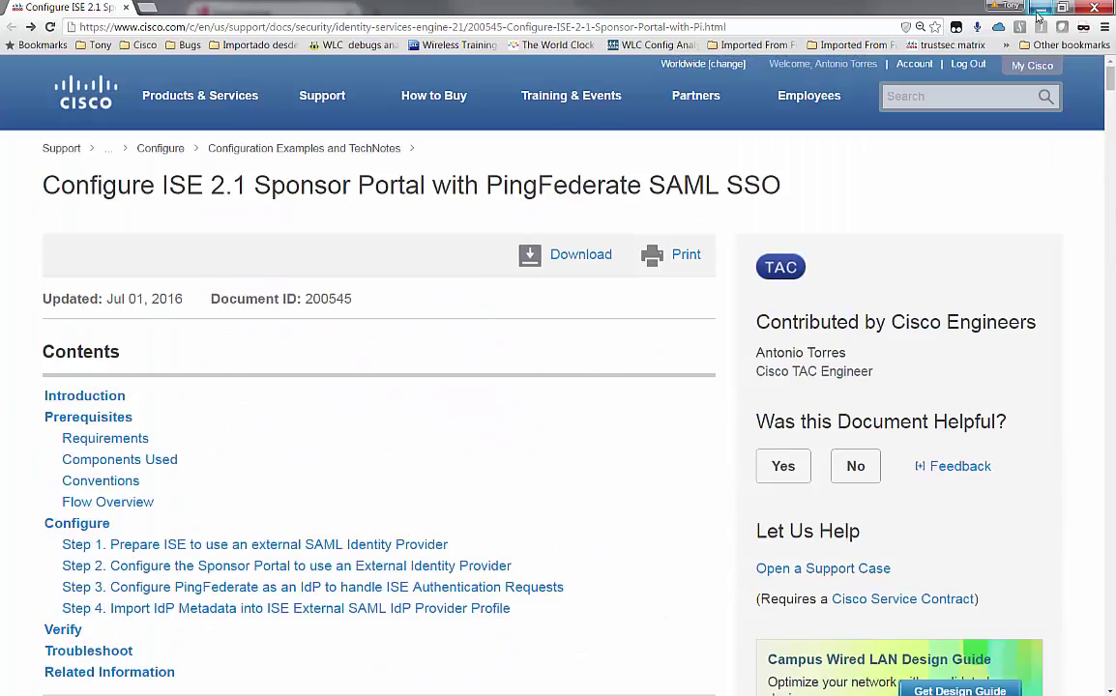
scroll(581, 455, "down", 20)
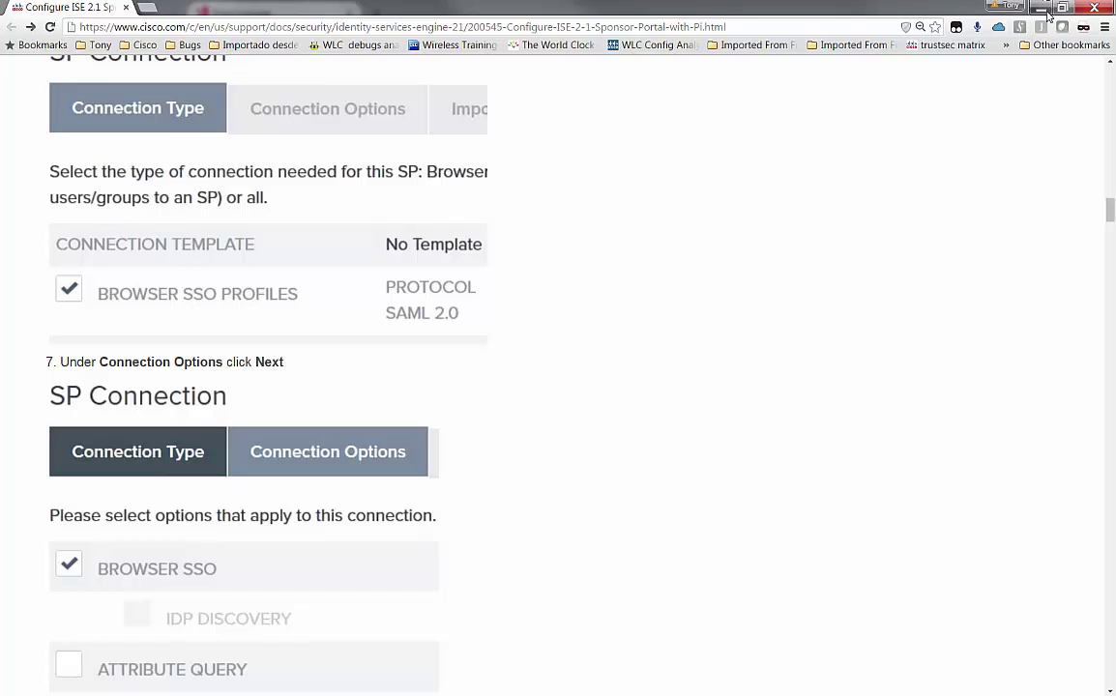
scroll(615, 450, "down", 8)
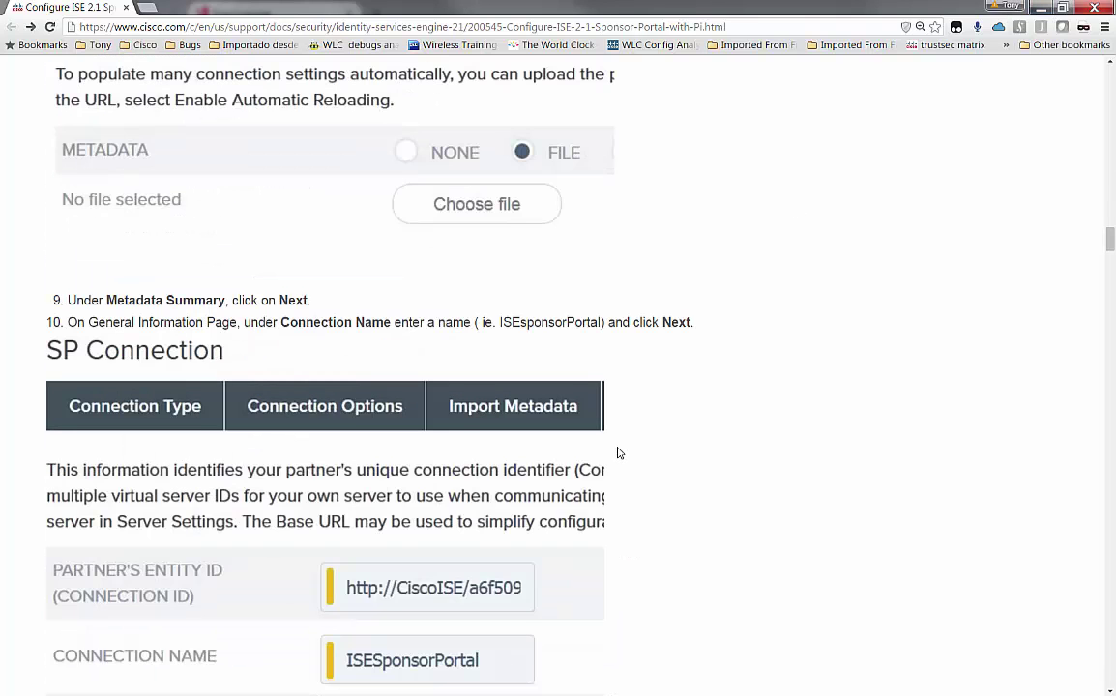
scroll(623, 455, "down", 10)
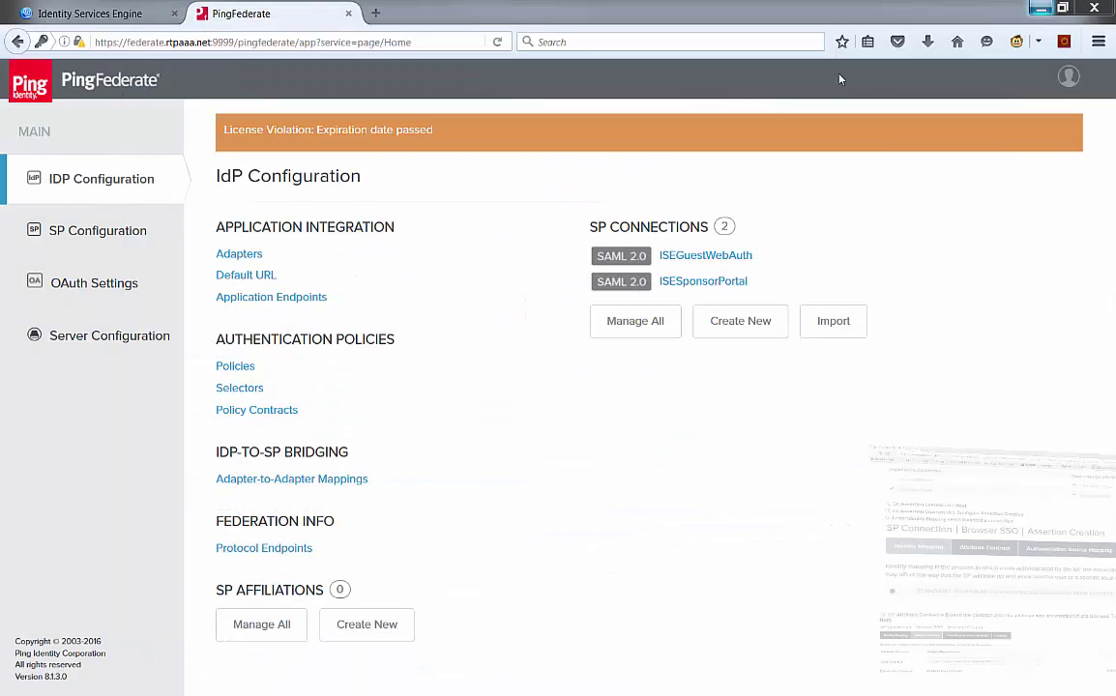
- Start a new SP connection using SAML 2.0 Browser SSO Profiles and the Browser SSO option
left_click_drag(593, 237, 894, 240)
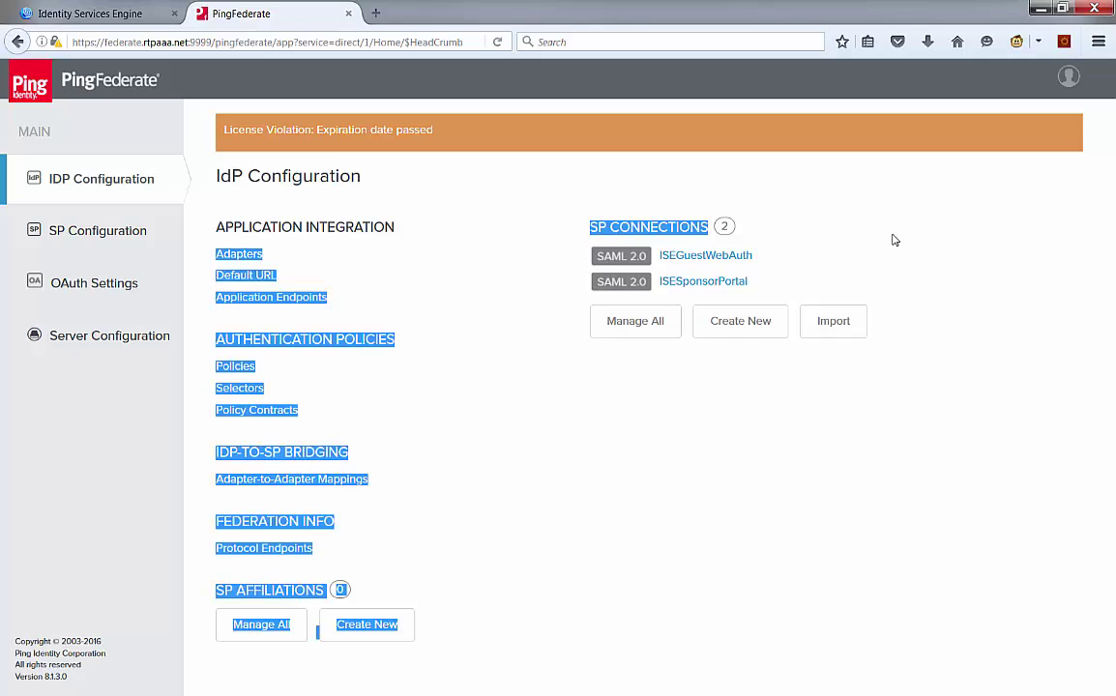
left_click(894, 240)
left_click(741, 323)
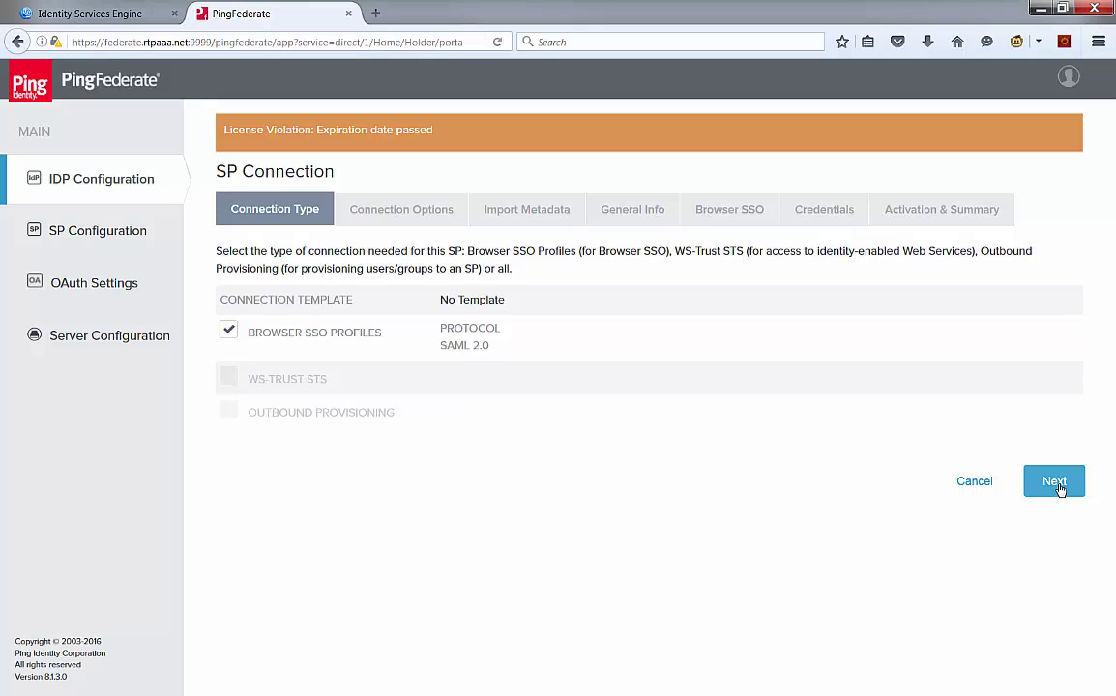
left_click(1060, 490)
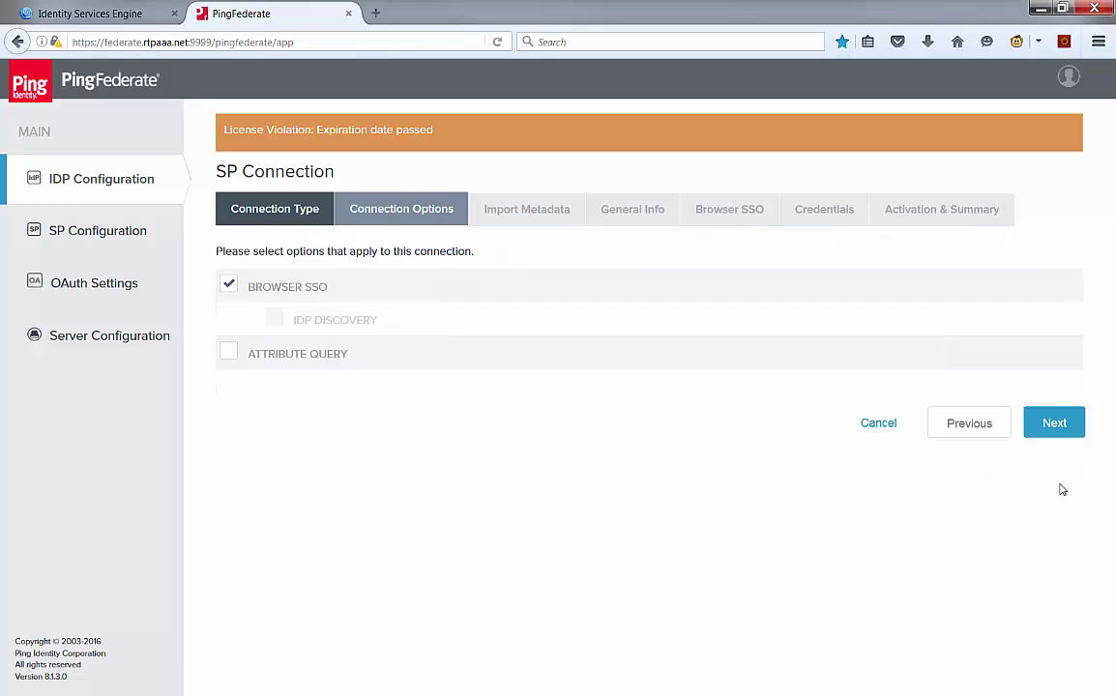
left_click(1061, 421)
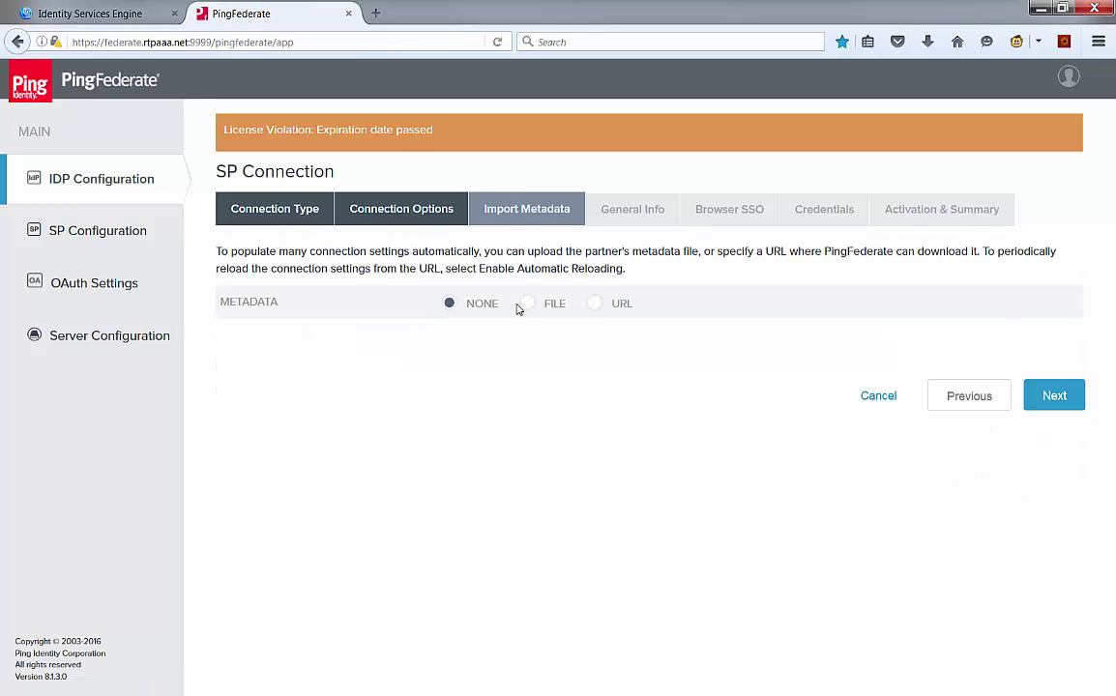
- Import the SP connection metadata from the file Sponsor Portal (default).xml and accept the metadata summary
left_click(533, 308)
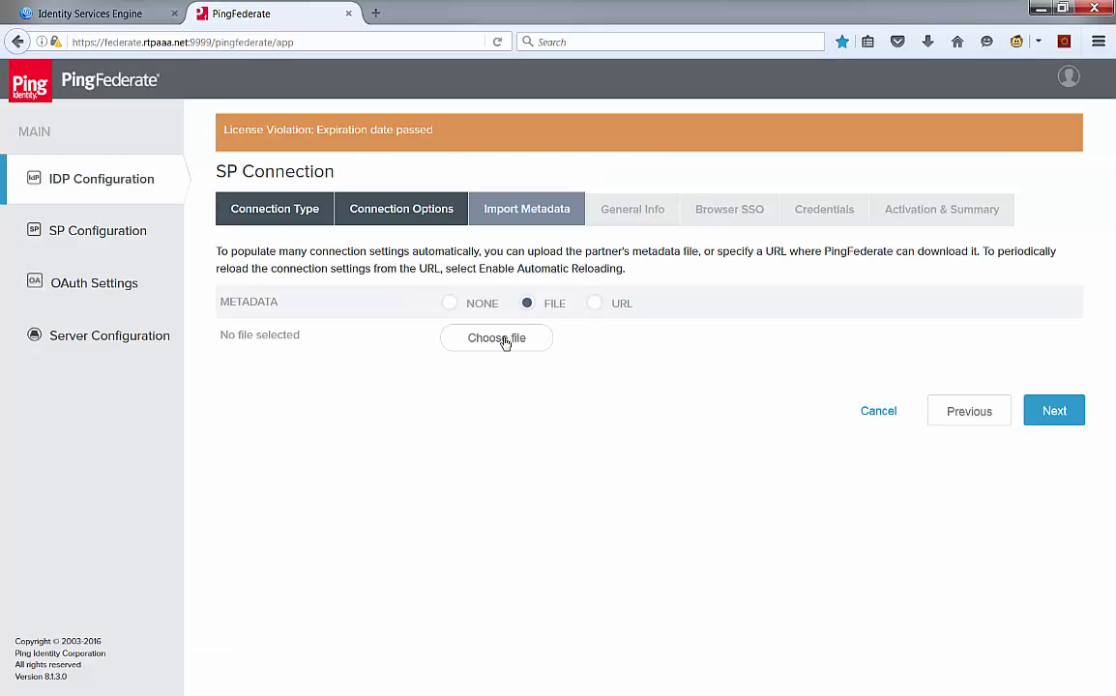
left_click(498, 339)
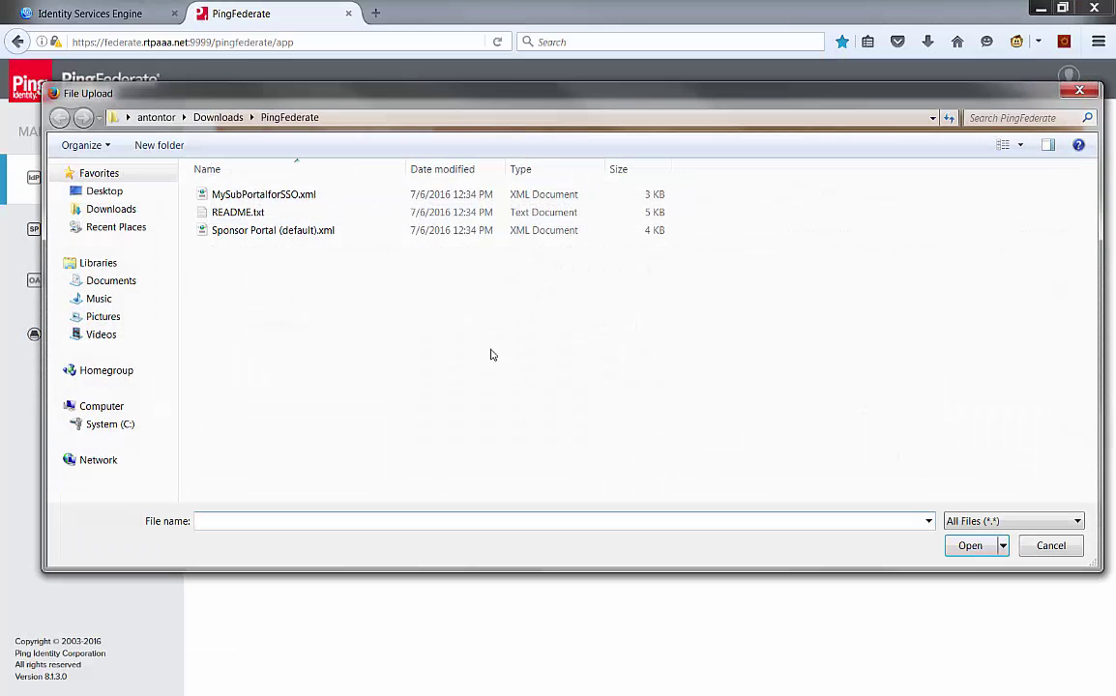
double_click(278, 234)
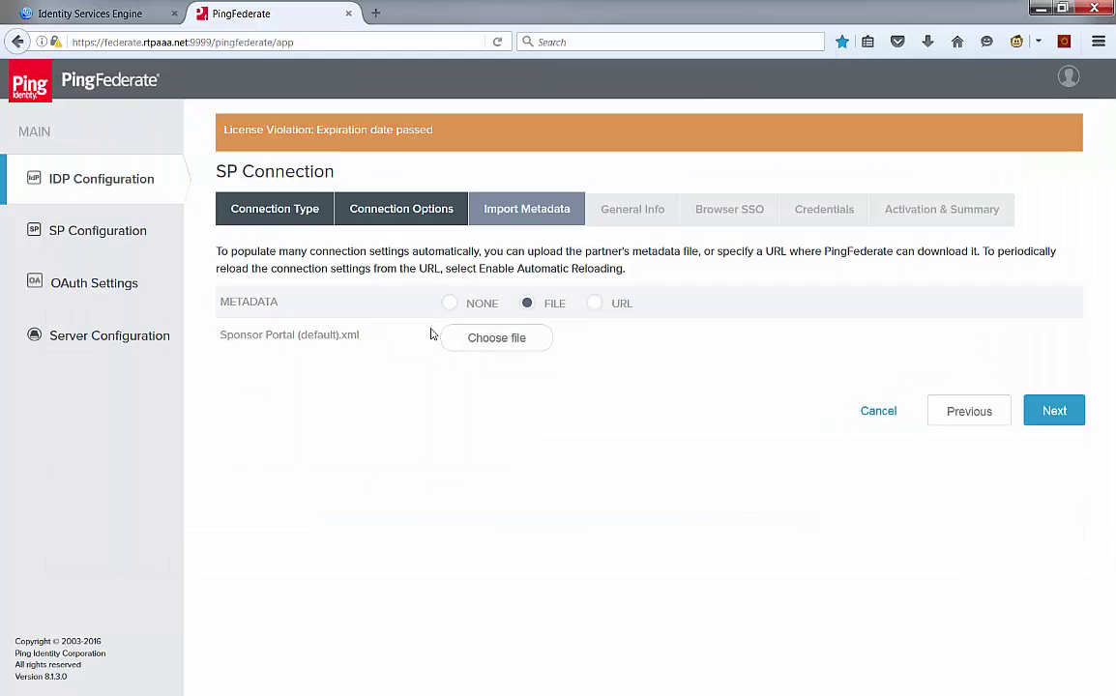
left_click(1057, 411)
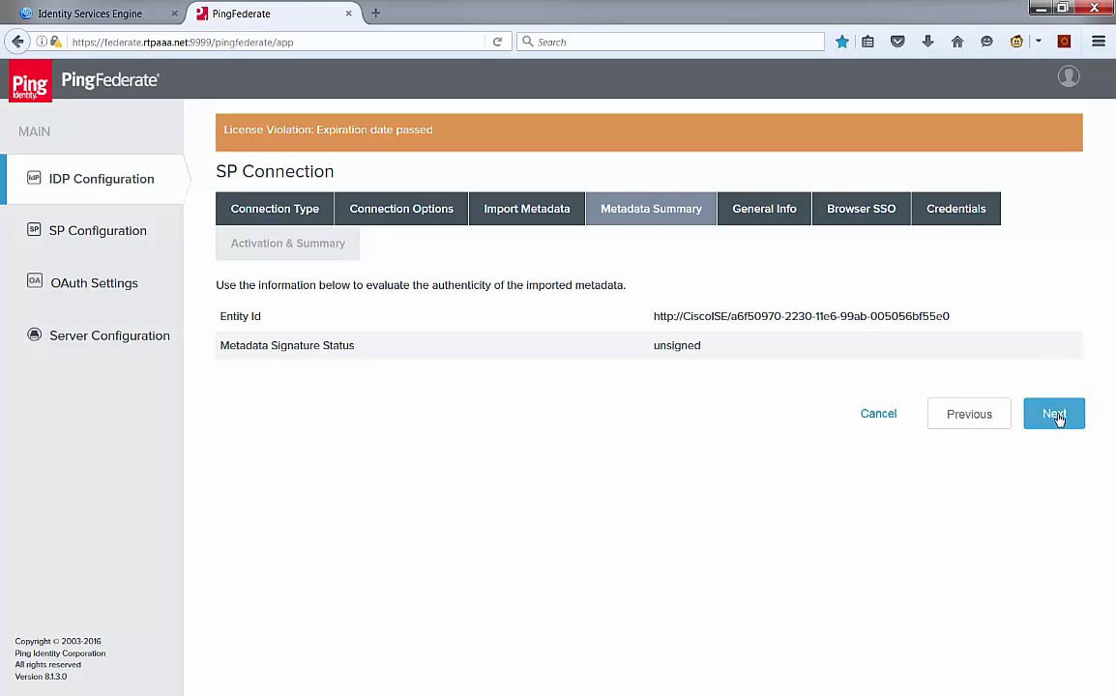
left_click(1055, 414)
- Try to continue past the general info with the imported connection ID and name, and cancel the new connection
scroll(940, 422, "down", 5)
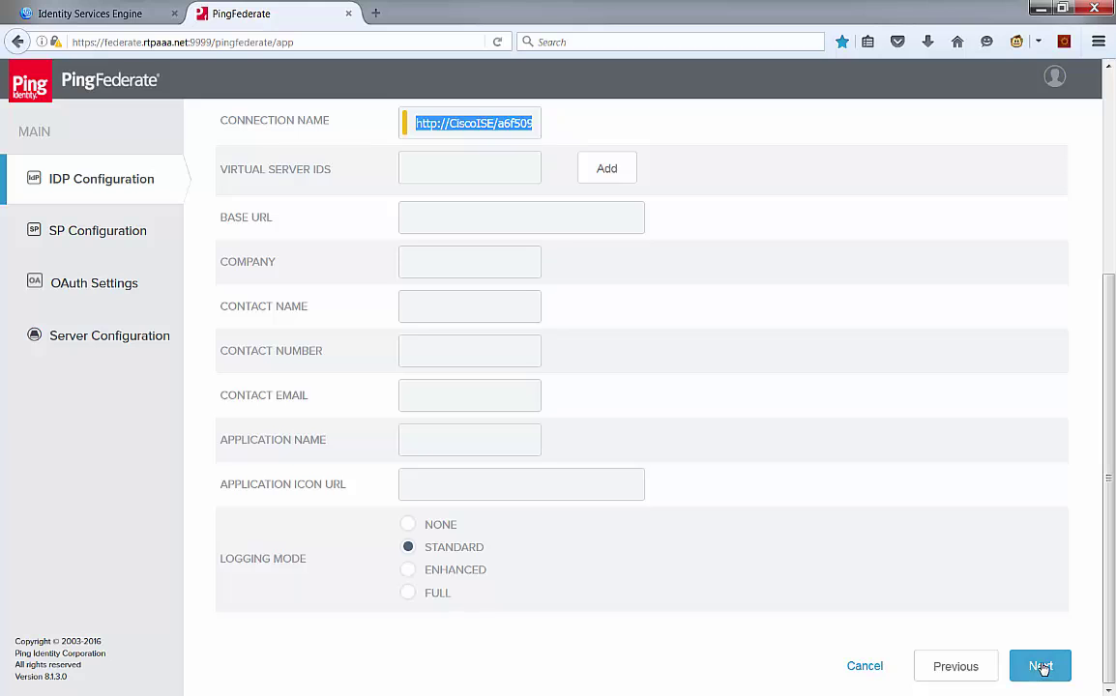
left_click(1040, 666)
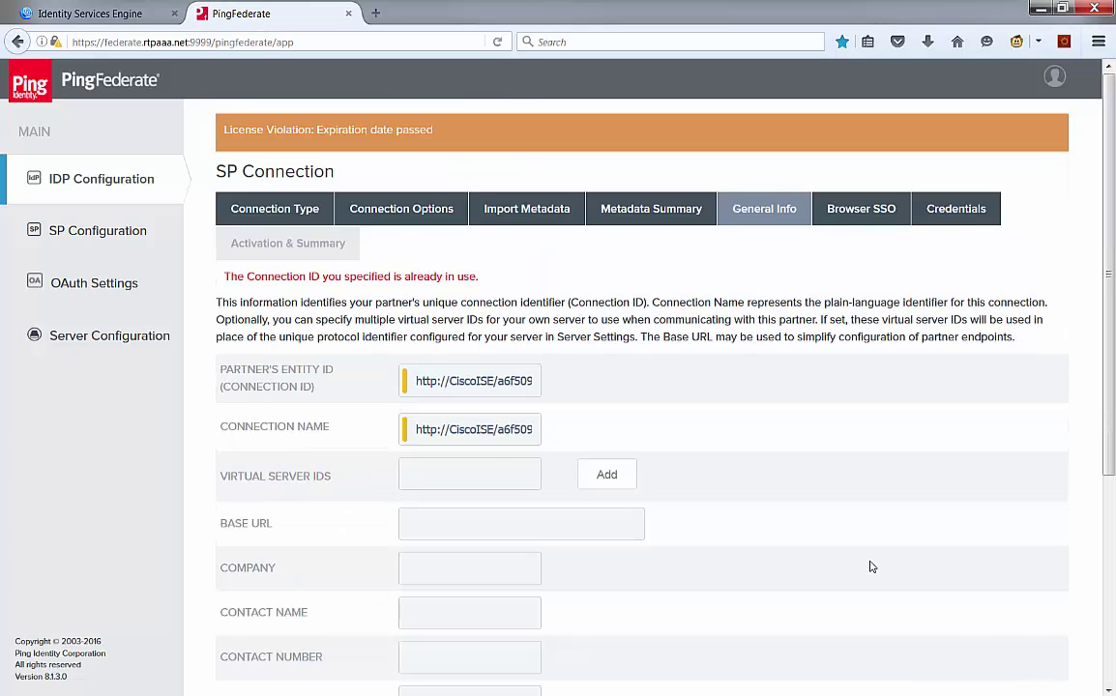
scroll(946, 404, "down", 3)
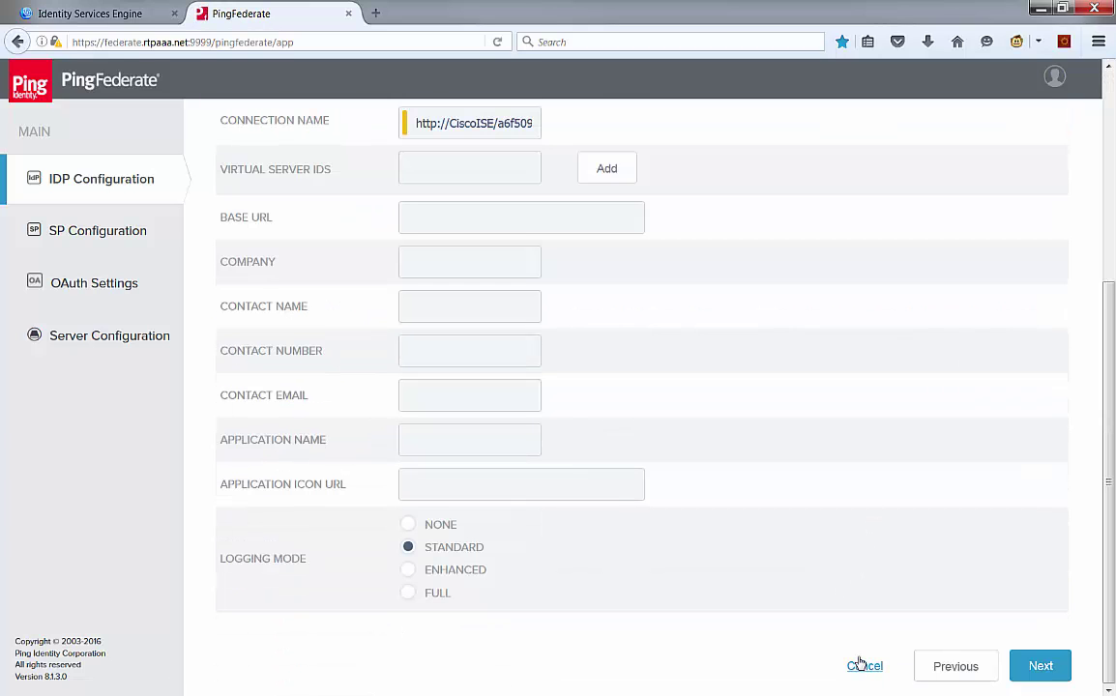
left_click(864, 666)
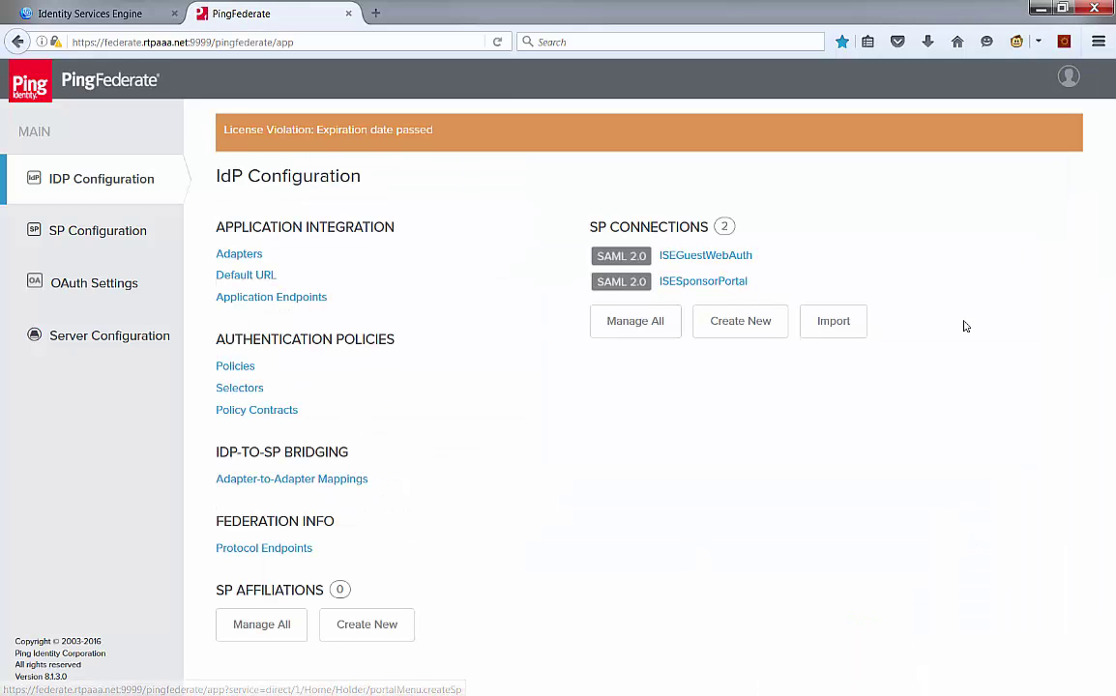
- Open the ISESponsorPortal SP connection and review its summary, including the LDAP data store, base DN and LDAP filter
left_click(705, 283)
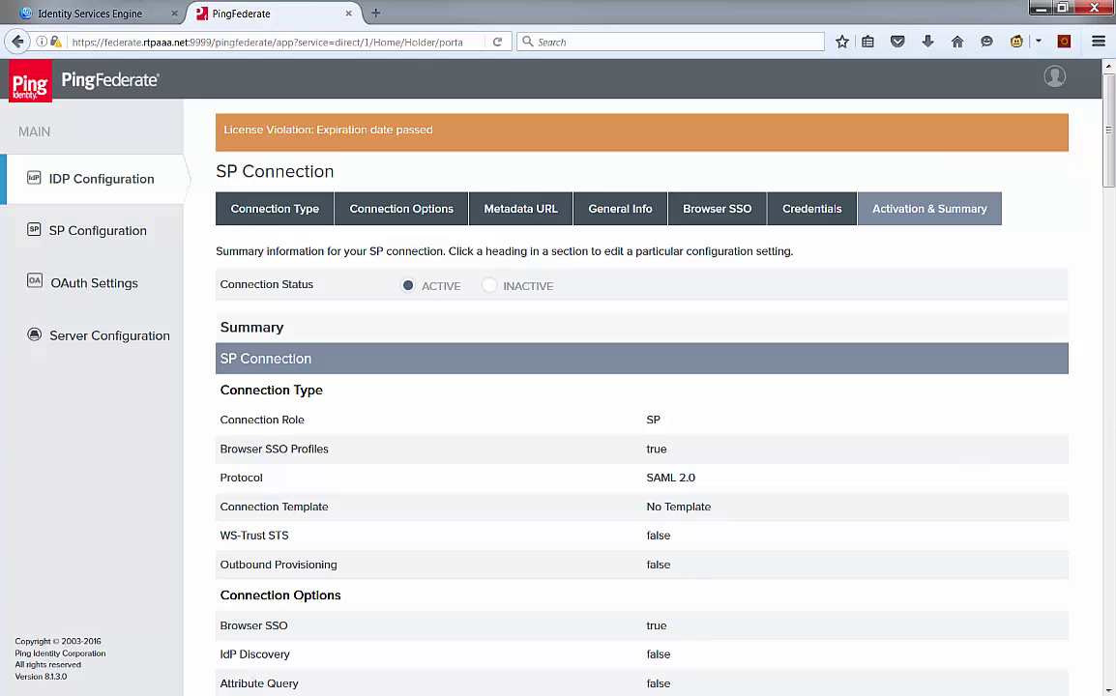
scroll(858, 337, "down", 3)
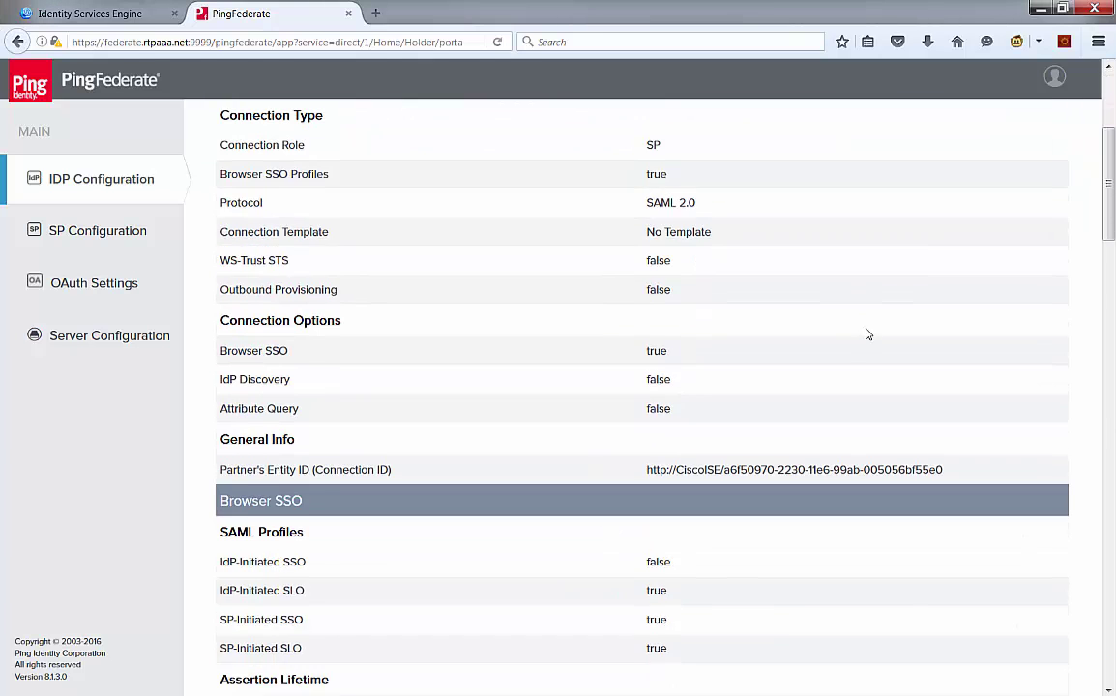
scroll(866, 334, "down", 8)
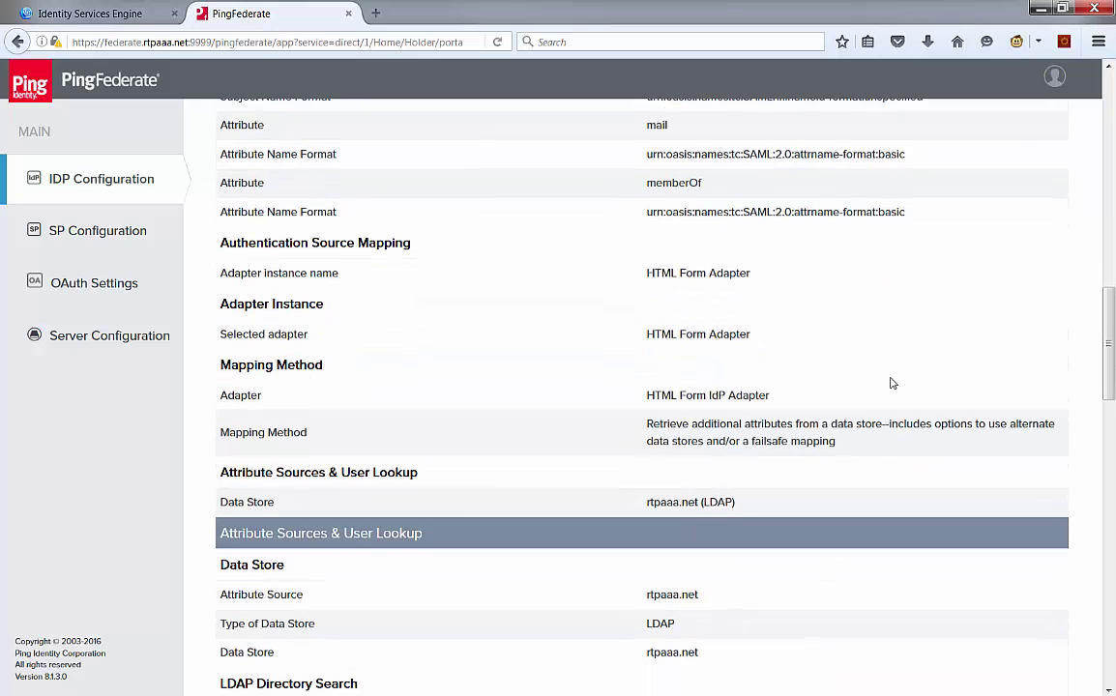
scroll(892, 384, "down", 2)
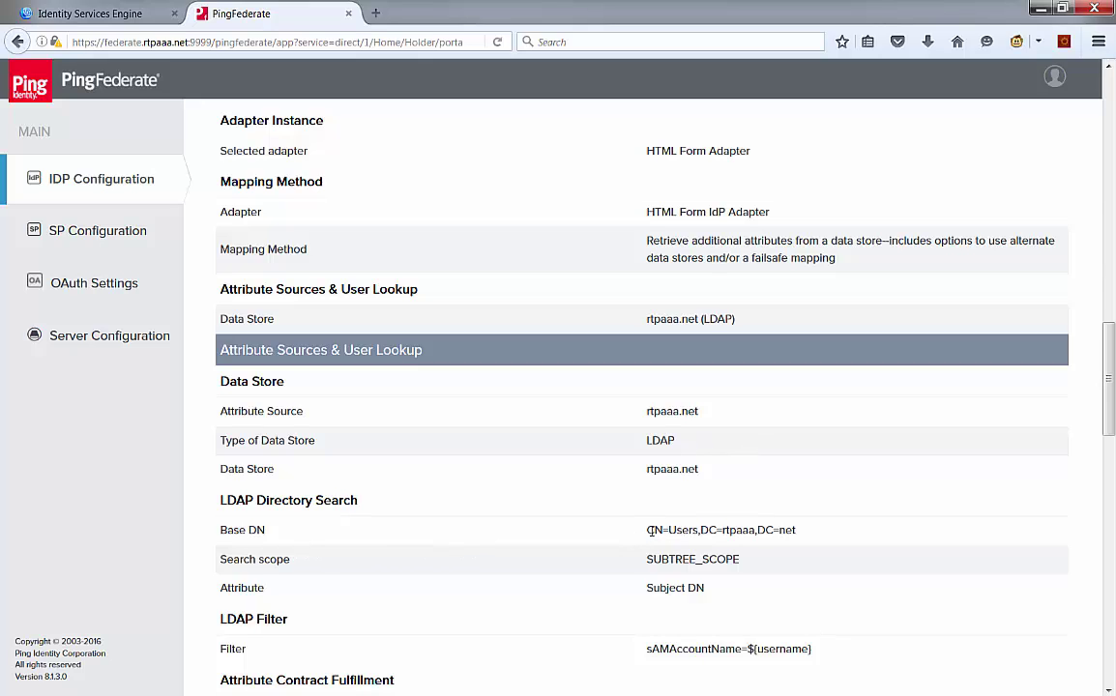
mouse_move(647, 530)
left_mouse_down()
mouse_move(762, 535)
mouse_move(638, 535)
left_mouse_up()
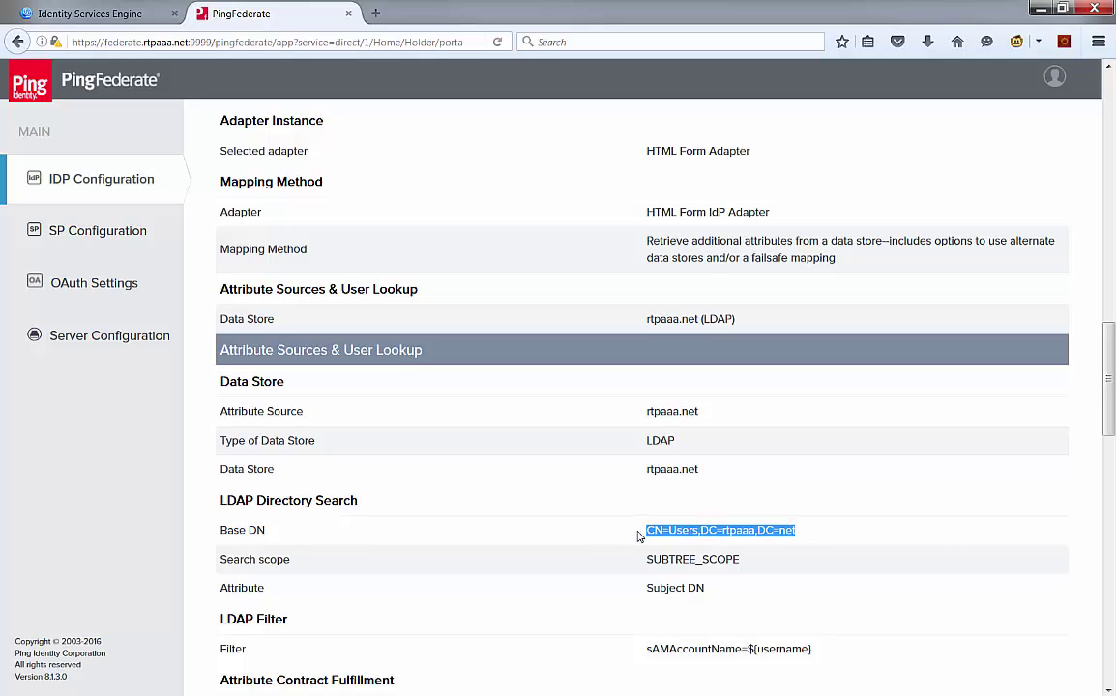
scroll(934, 551, "down", 3)
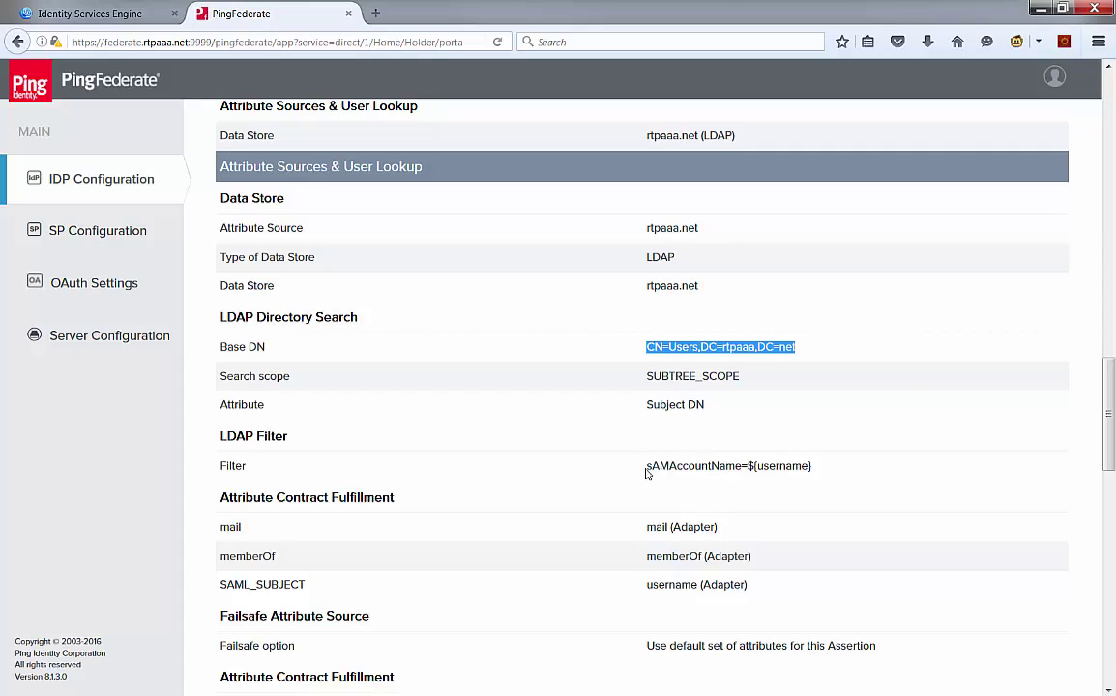
left_click_drag(648, 474, 823, 475)
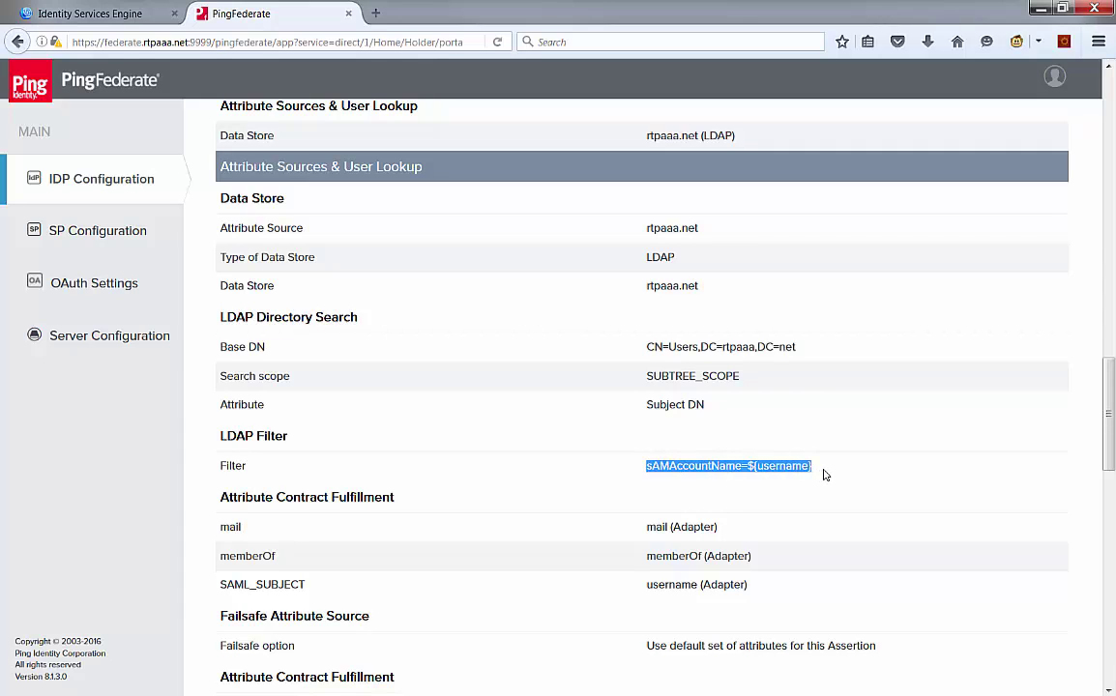
left_click(808, 473)
scroll(671, 328, "down", 3)
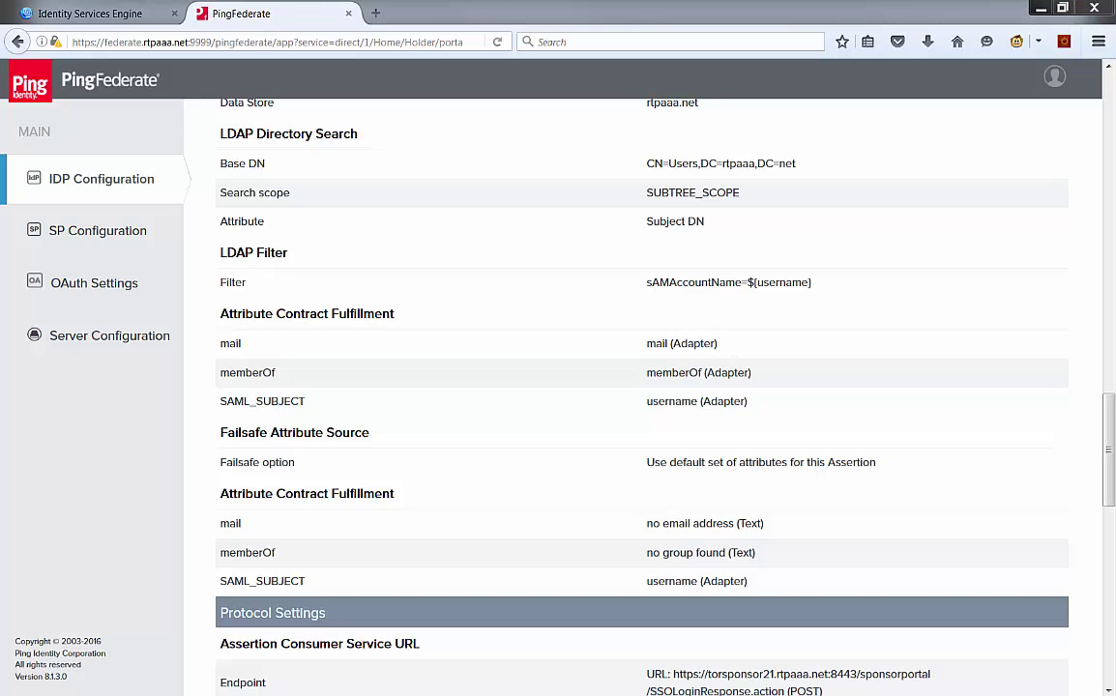
- Examine the Attribute Contract Fulfillment mappings for mail and memberOf in the ISESponsorPortal connection
left_click_drag(645, 343, 718, 345)
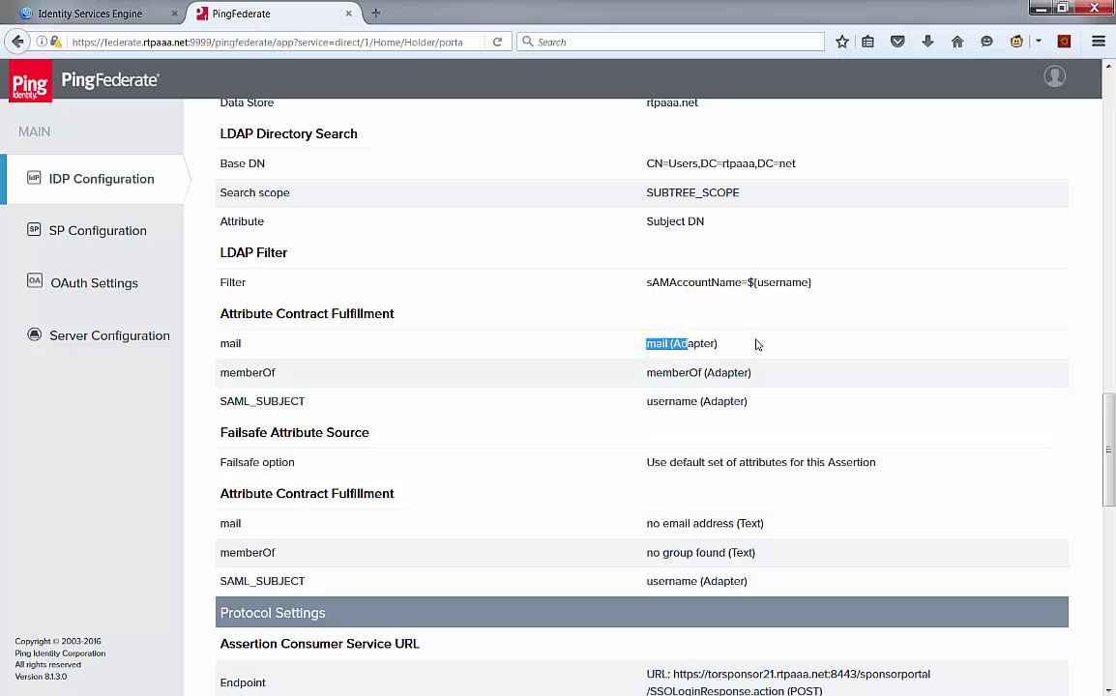
left_click(685, 378)
left_click_drag(647, 374, 862, 371)
left_click(861, 370)
double_click(232, 345)
left_click_drag(285, 379, 230, 376)
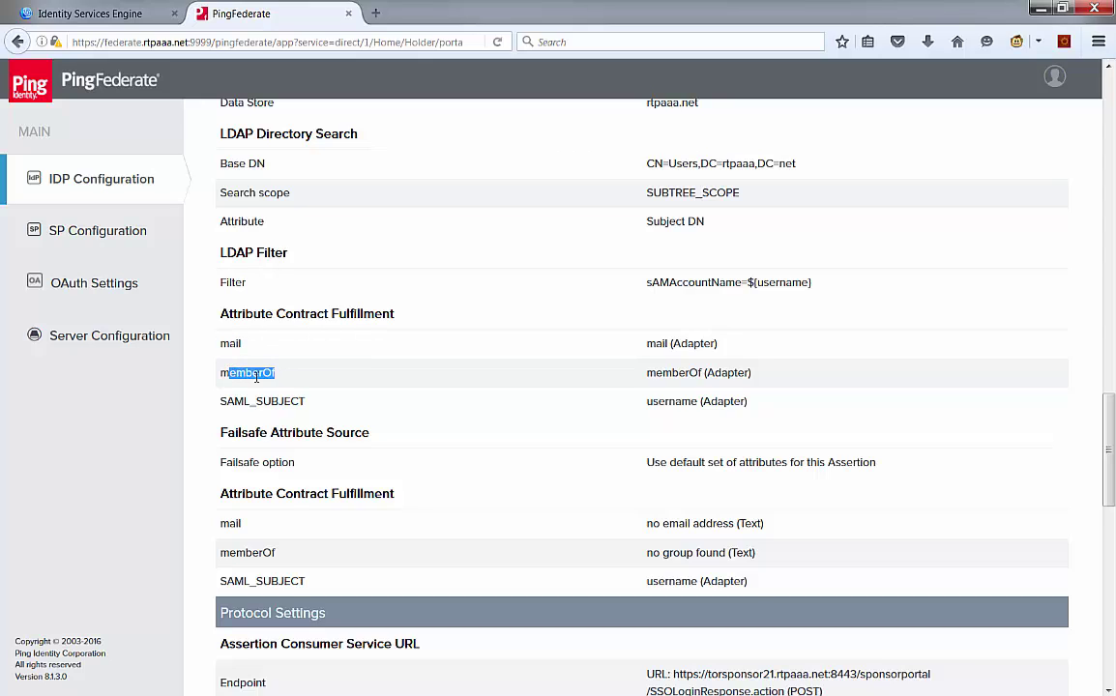
left_click(378, 381)
left_click_drag(751, 374, 646, 374)
left_click(697, 349)
left_click_drag(718, 345, 760, 375)
left_click(771, 379)
triple_click(759, 377)
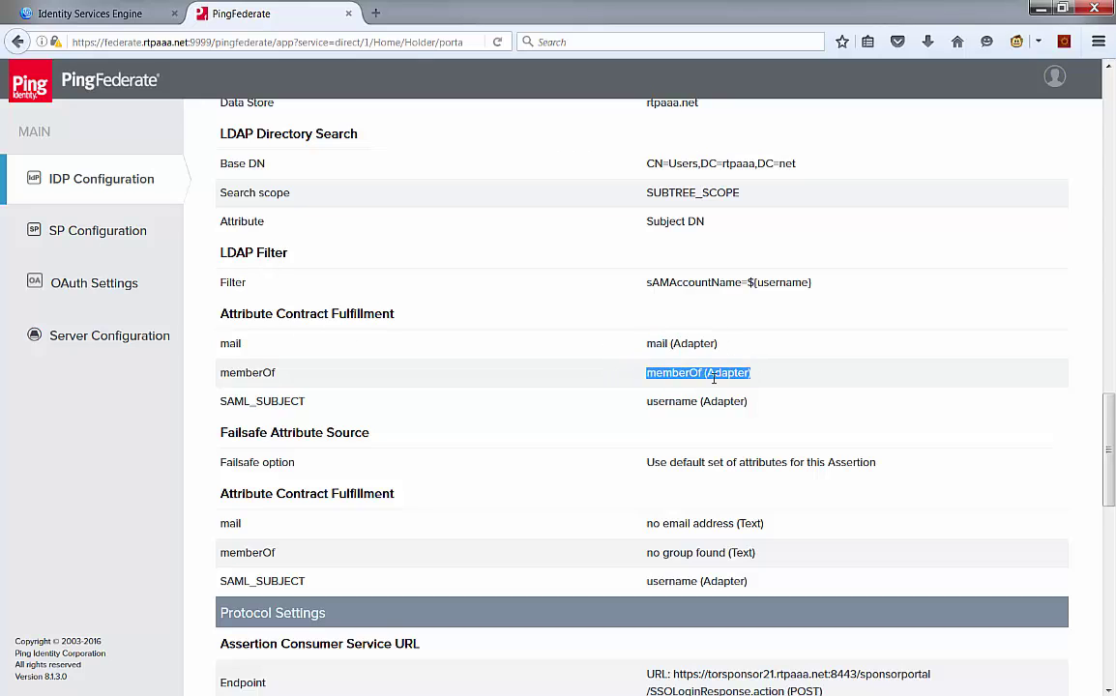
left_click(747, 377)
- Skim the whole ISESponsorPortal summary through its credentials and signature verification, and return to the IdP Configuration overview
scroll(774, 358, "up", 20)
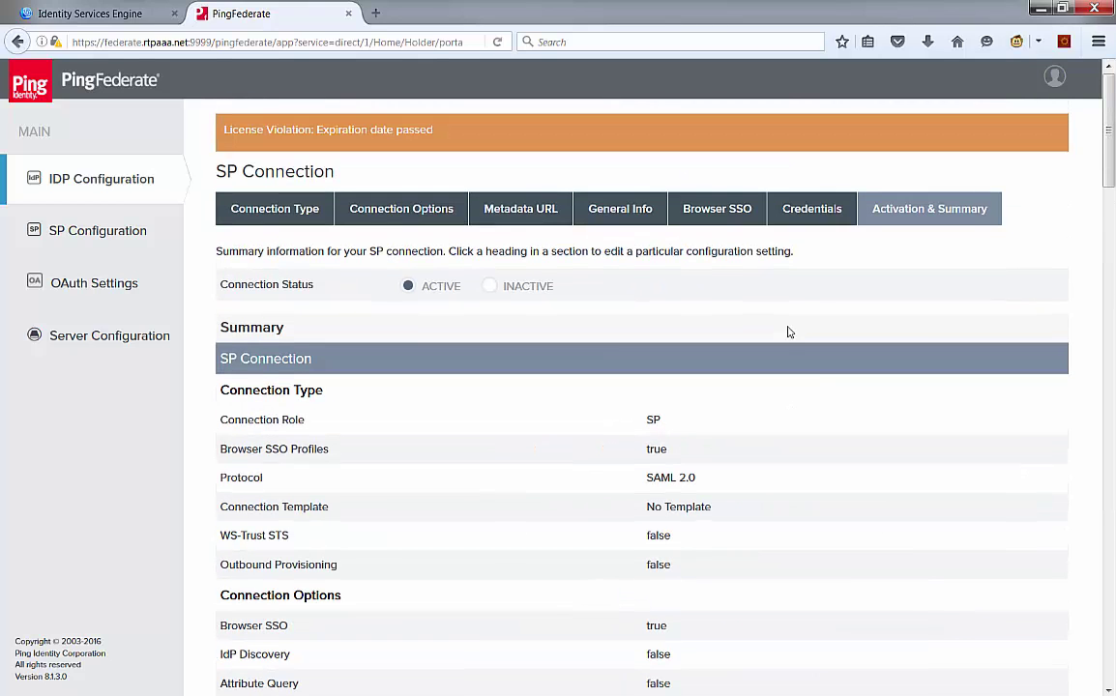
scroll(812, 377, "down", 20)
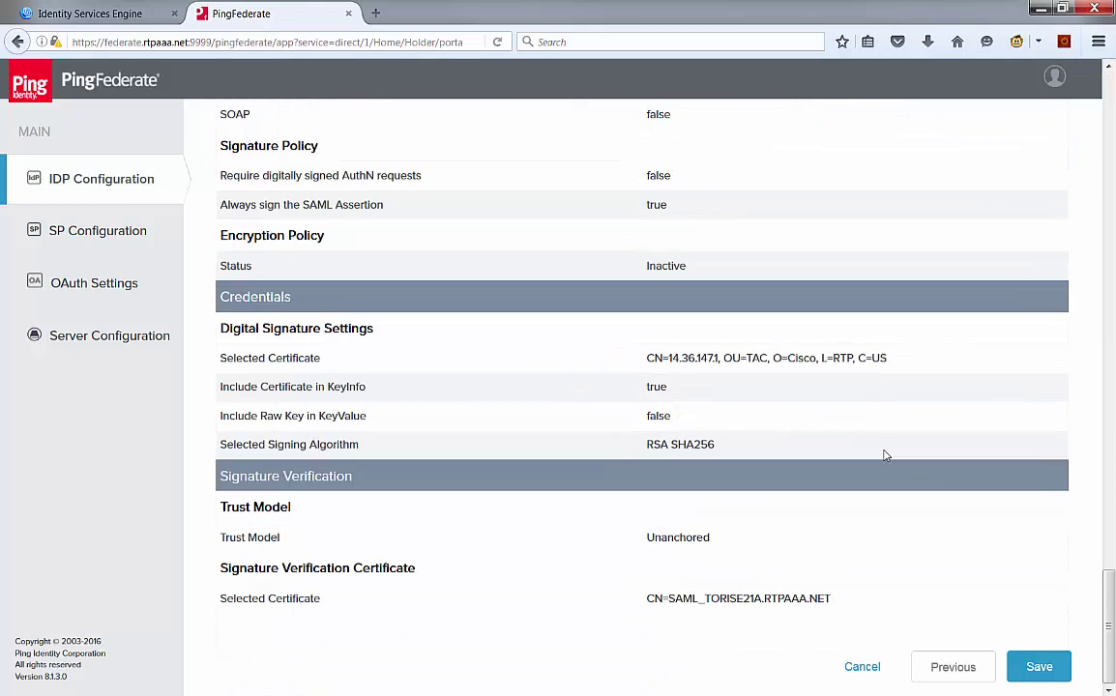
scroll(596, 406, "up", 20)
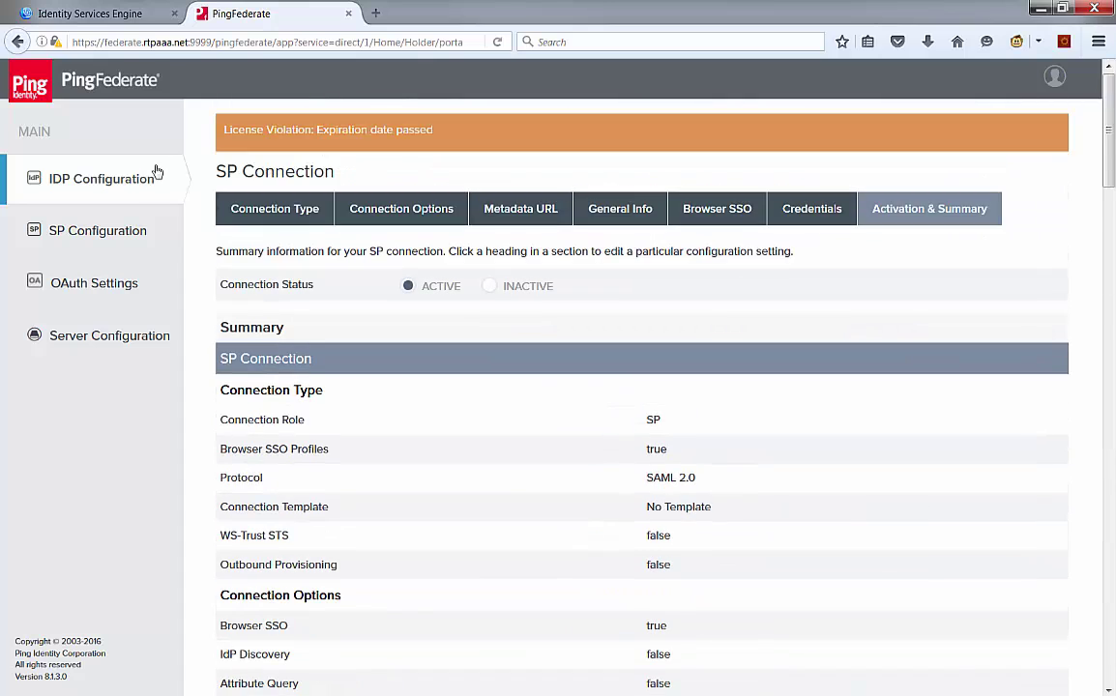
left_click(81, 180)
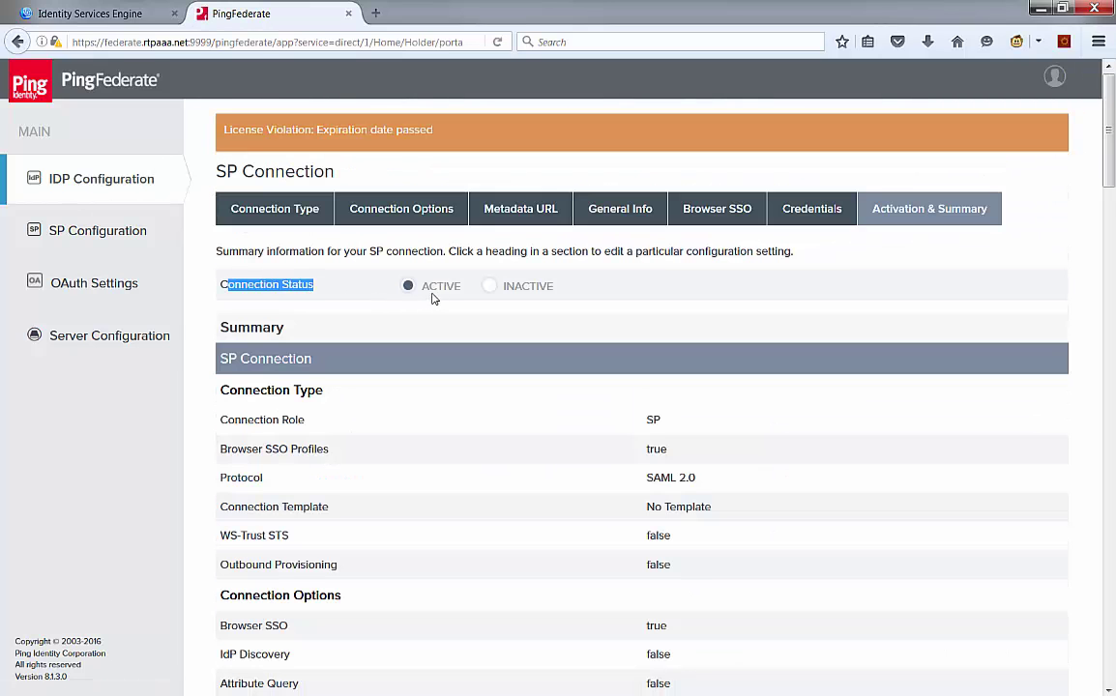
left_click(73, 183)
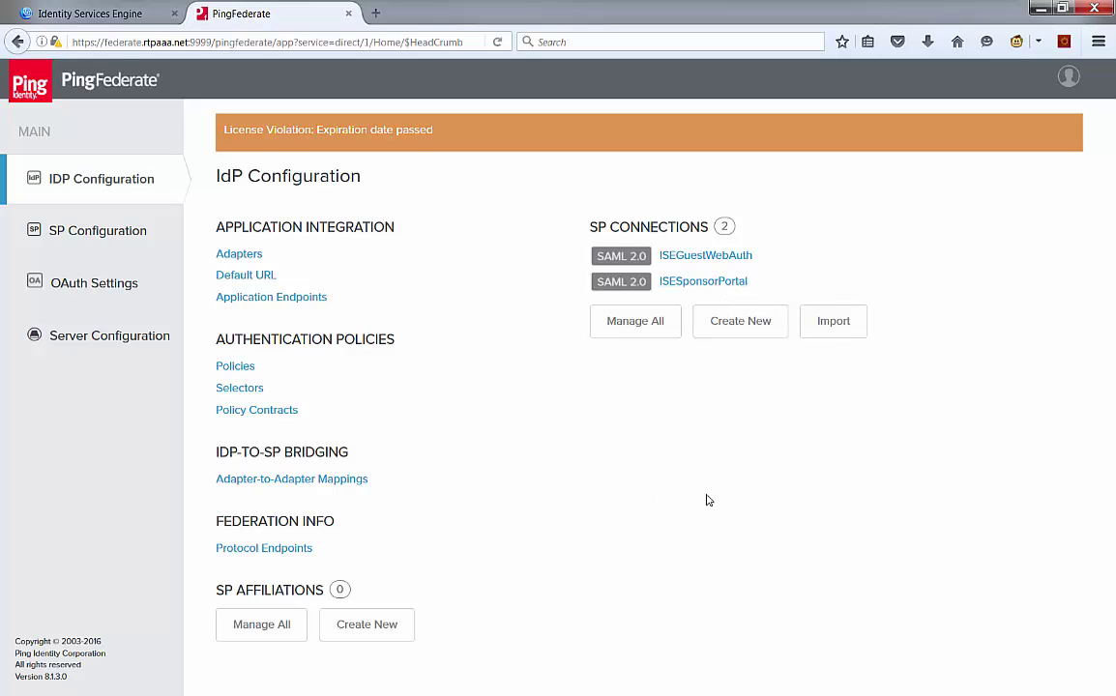
- Start a metadata export for the Identity Provider role, choosing manual selection of information with SAML 2.0 and no attribute contract
left_click(122, 341)
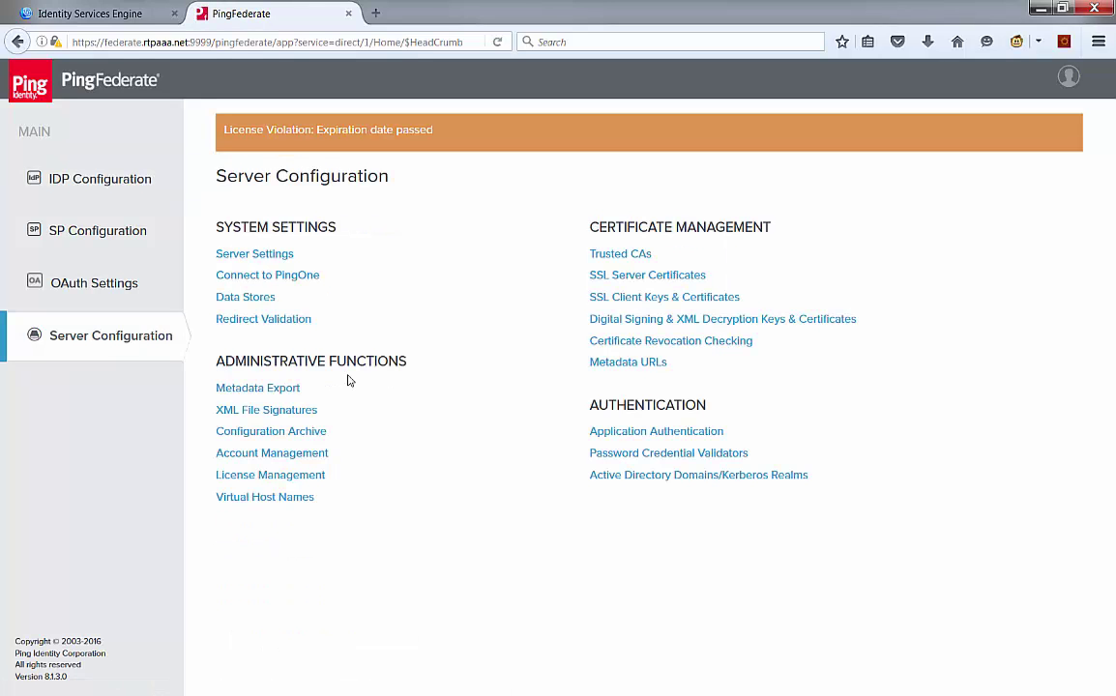
left_click(249, 389)
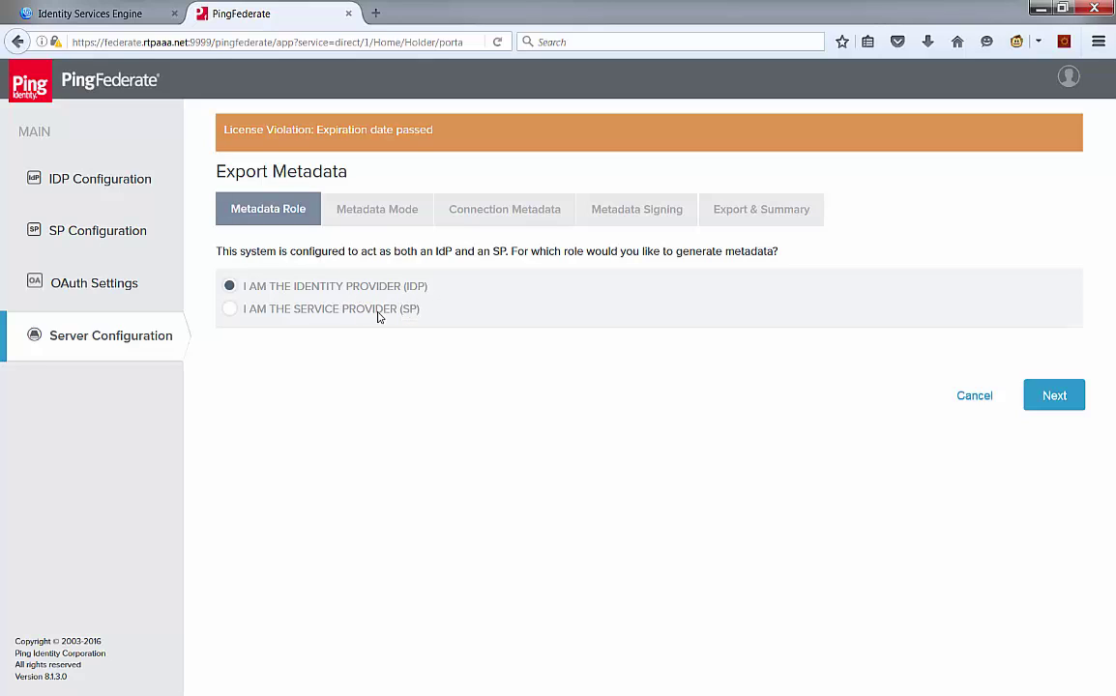
left_click(1057, 398)
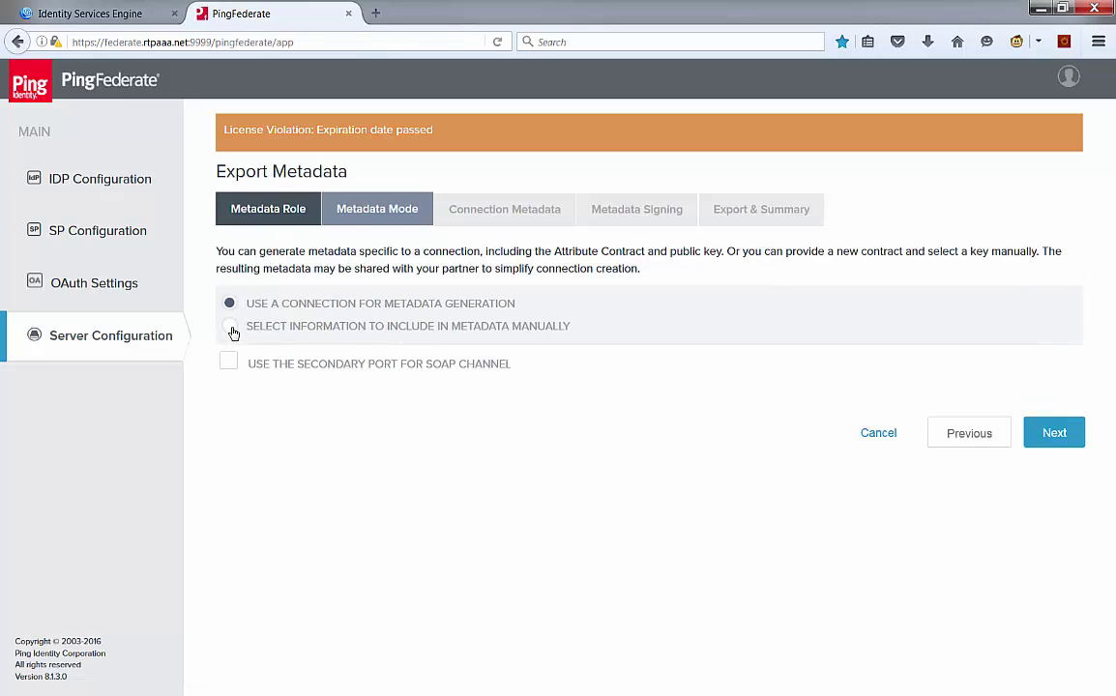
left_click(231, 329)
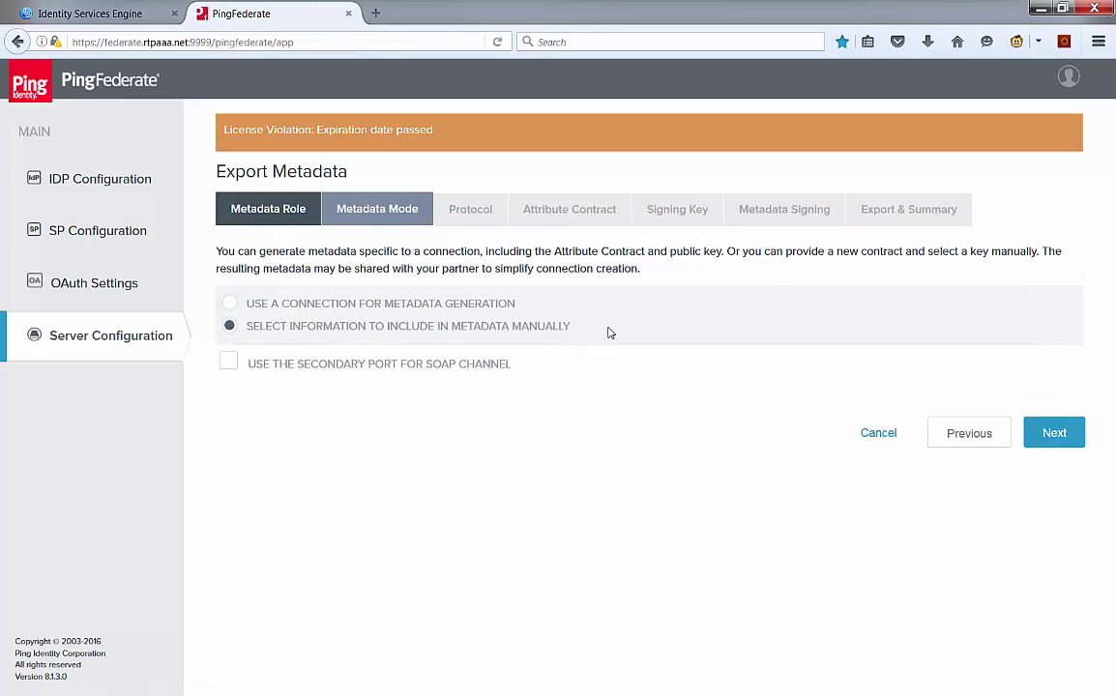
left_click(1057, 437)
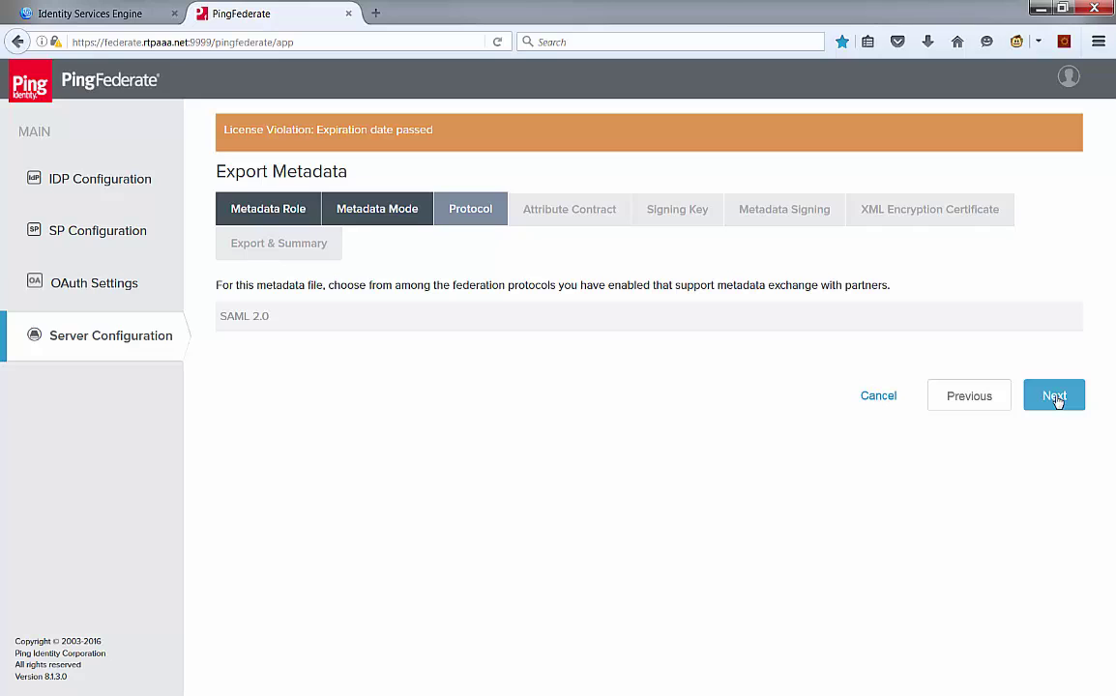
left_click(1057, 400)
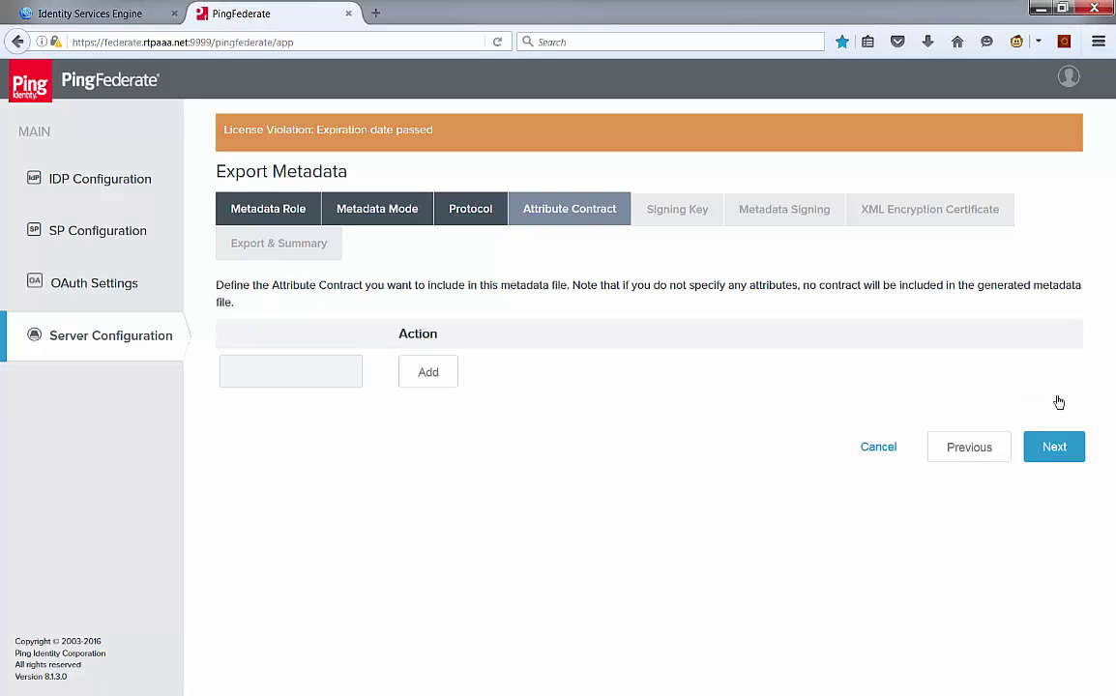
left_click(1058, 448)
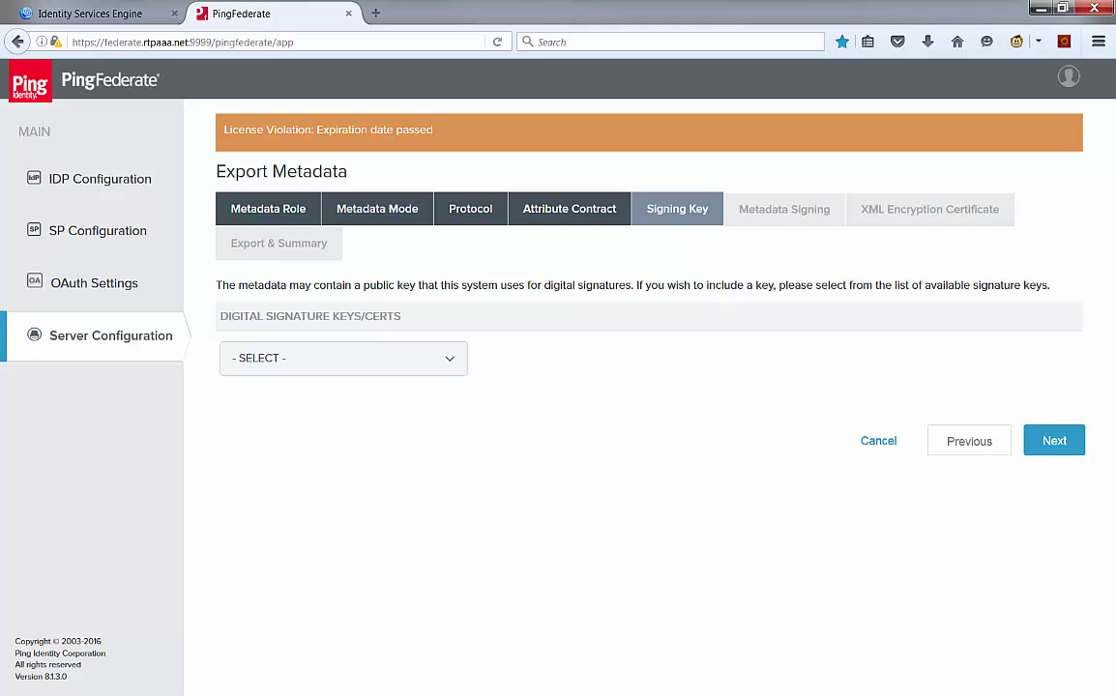
- Select the certificate with cn=14.36.147.1 as signing key, metadata signing certificate using RSA SHA256, and XML encryption certificate
left_click(452, 366)
left_click(416, 400)
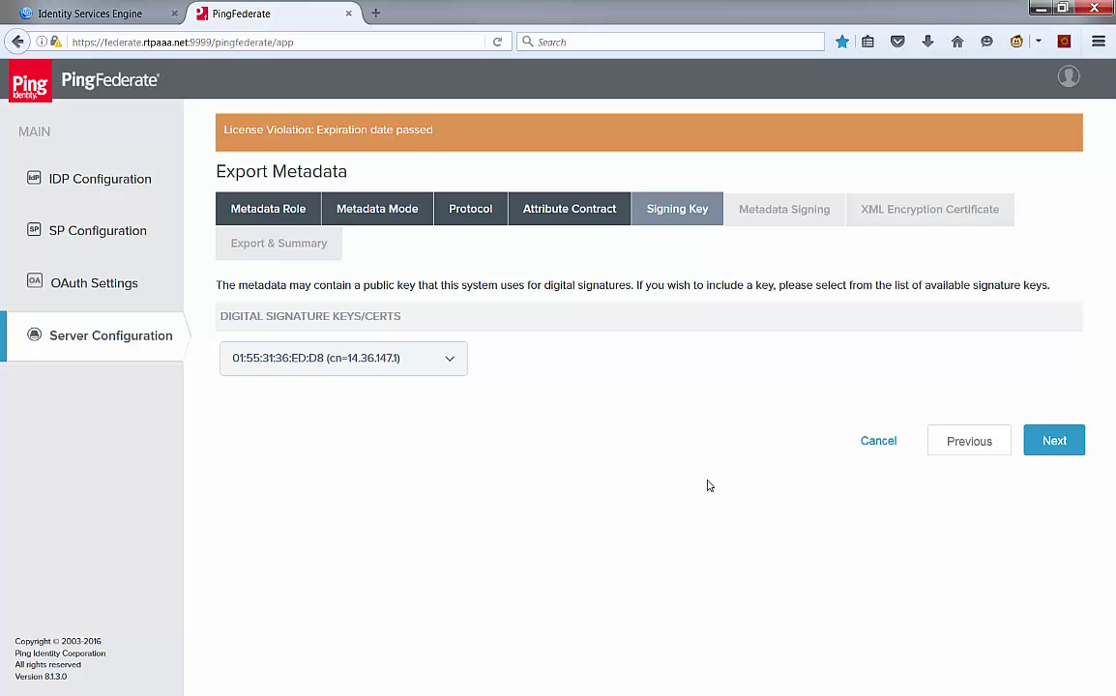
left_click(1054, 443)
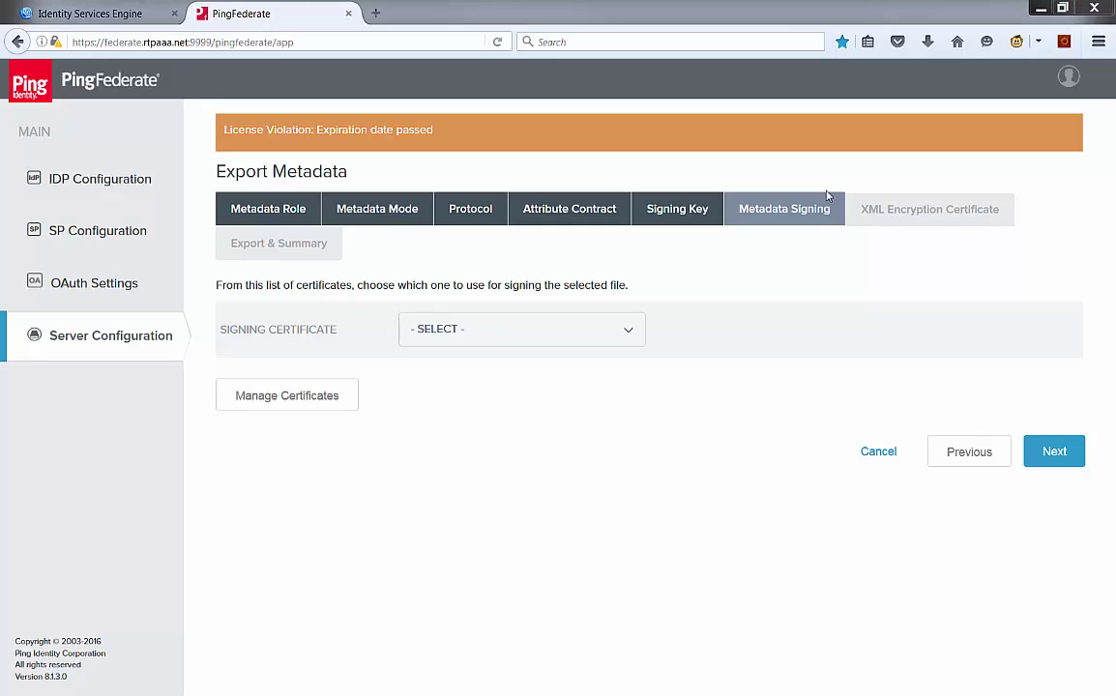
left_click(627, 331)
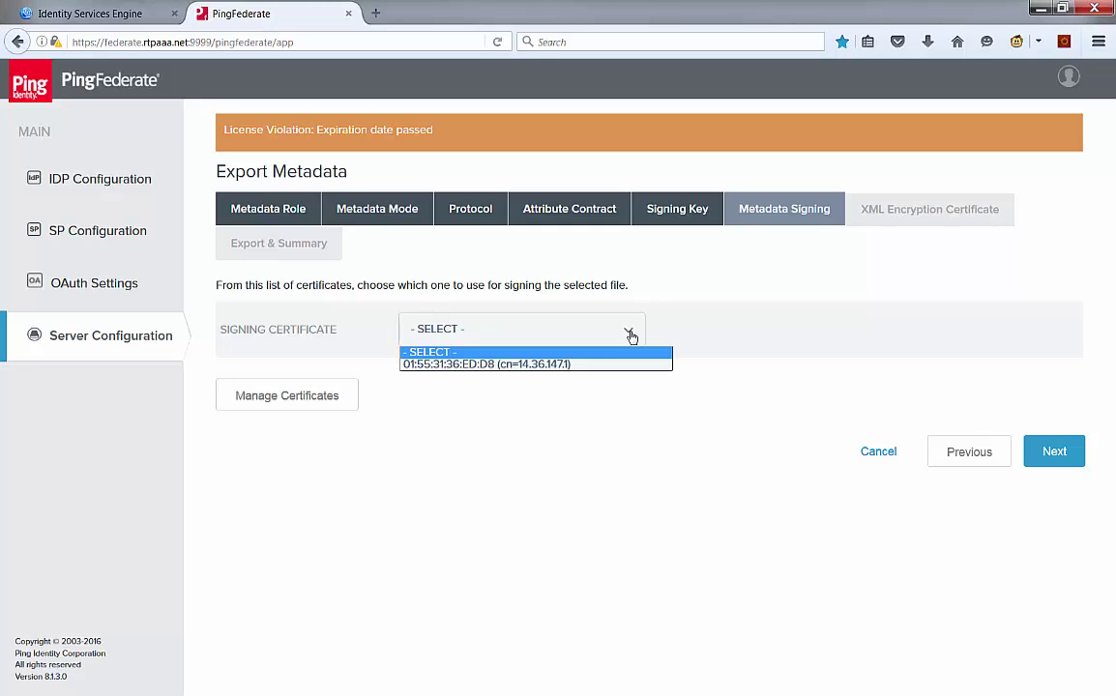
left_click(561, 365)
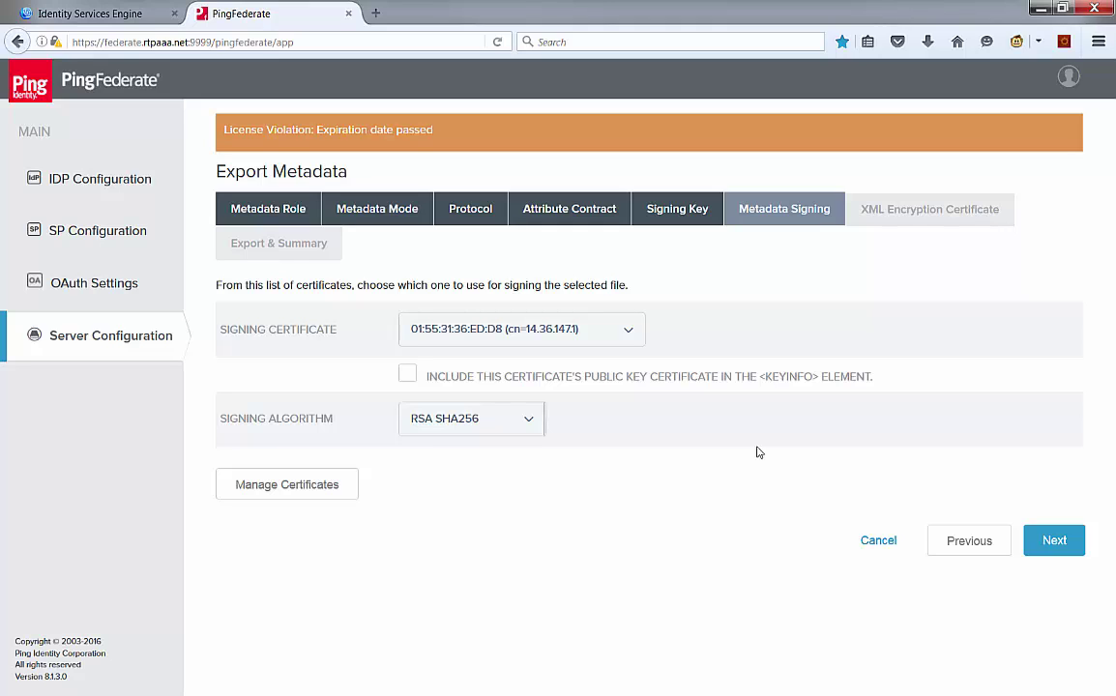
left_click(1054, 537)
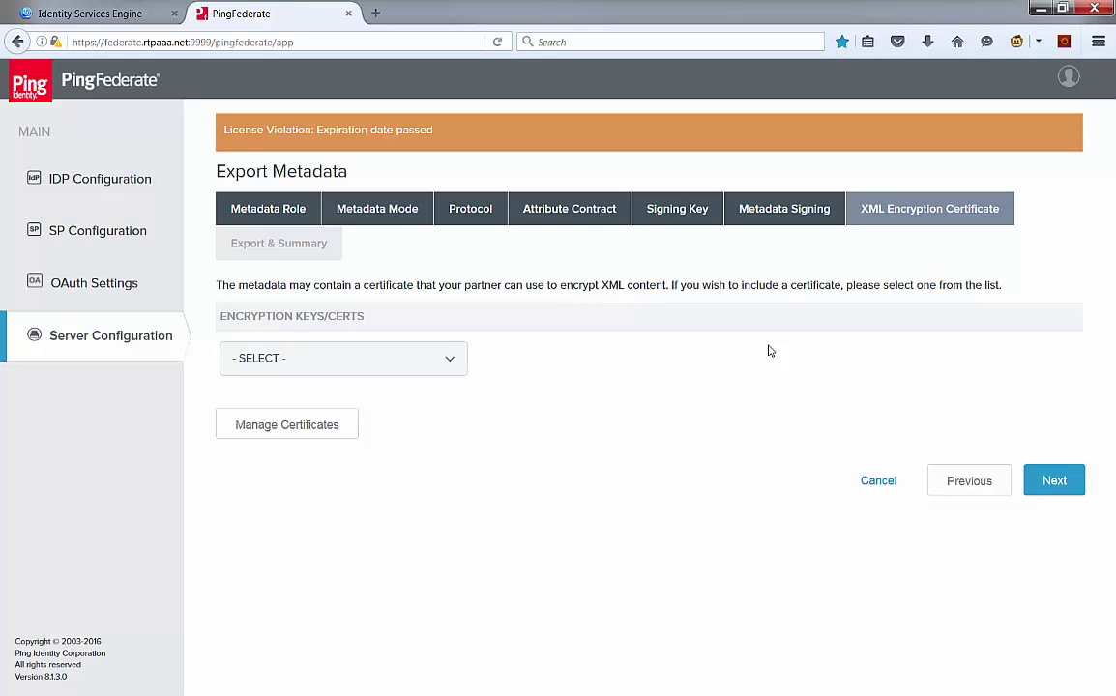
left_click(410, 390)
left_click(1052, 481)
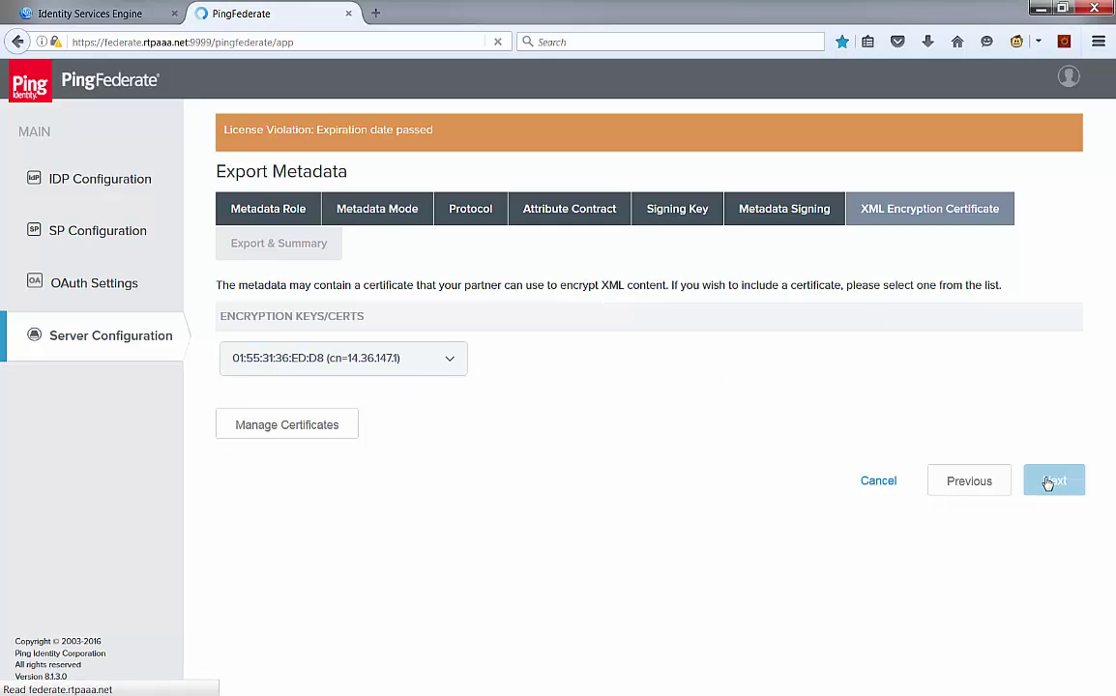
- Review the export summary, export the metadata, and save it as the file metadata.xml
left_click_drag(320, 286, 626, 302)
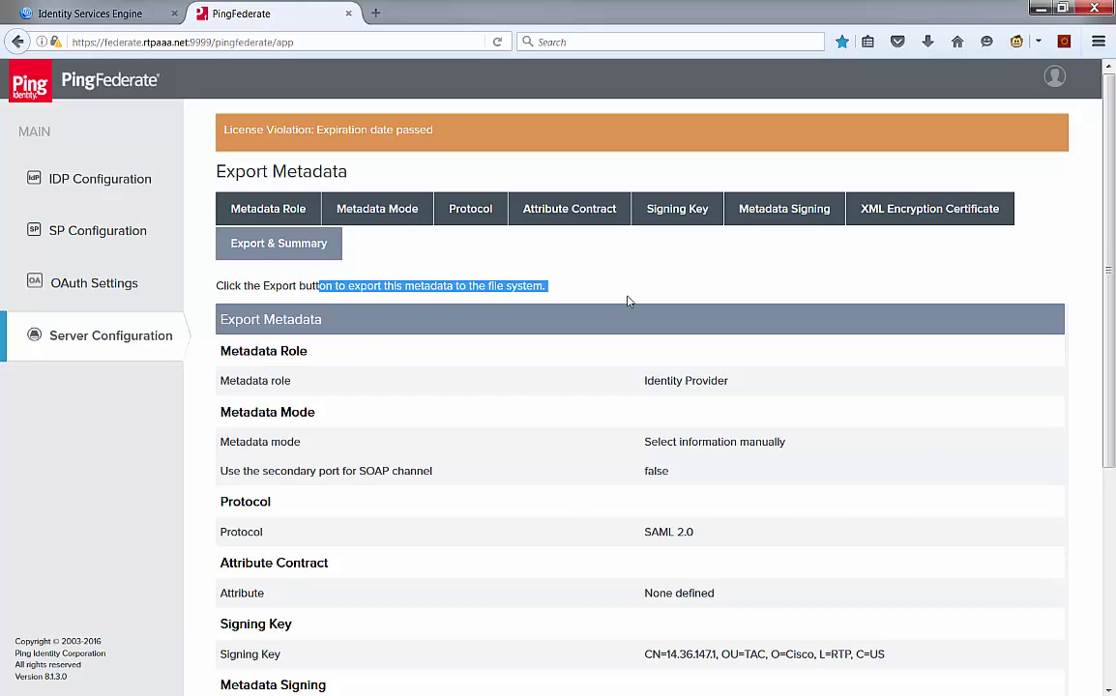
left_click(693, 398)
scroll(696, 400, "down", 5)
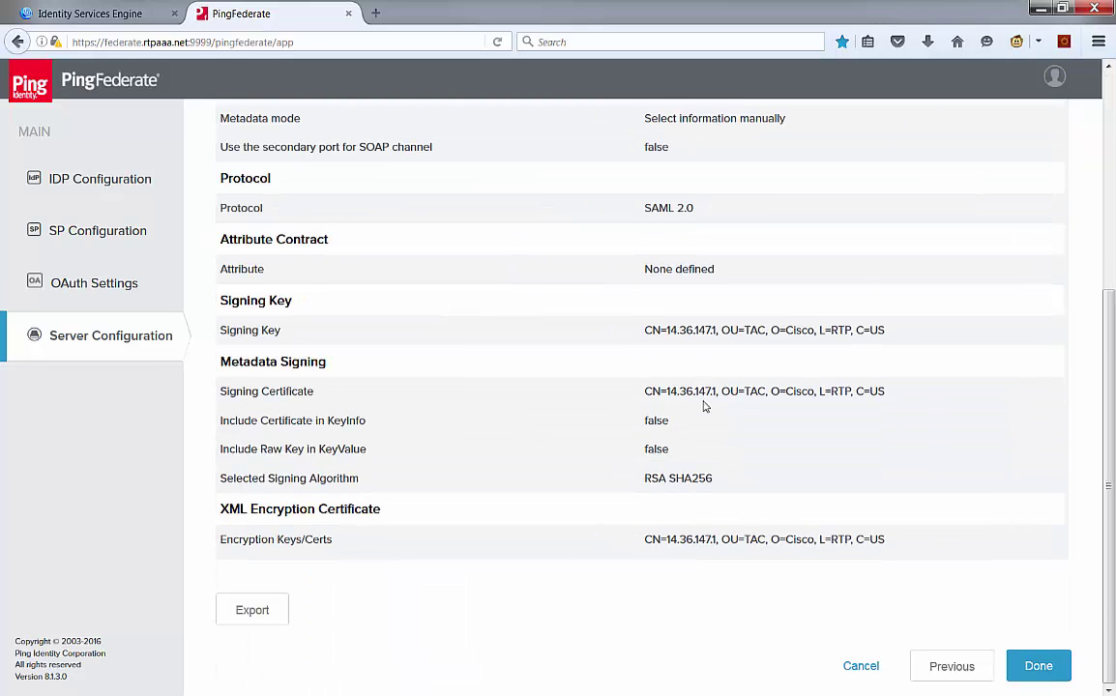
left_click(254, 612)
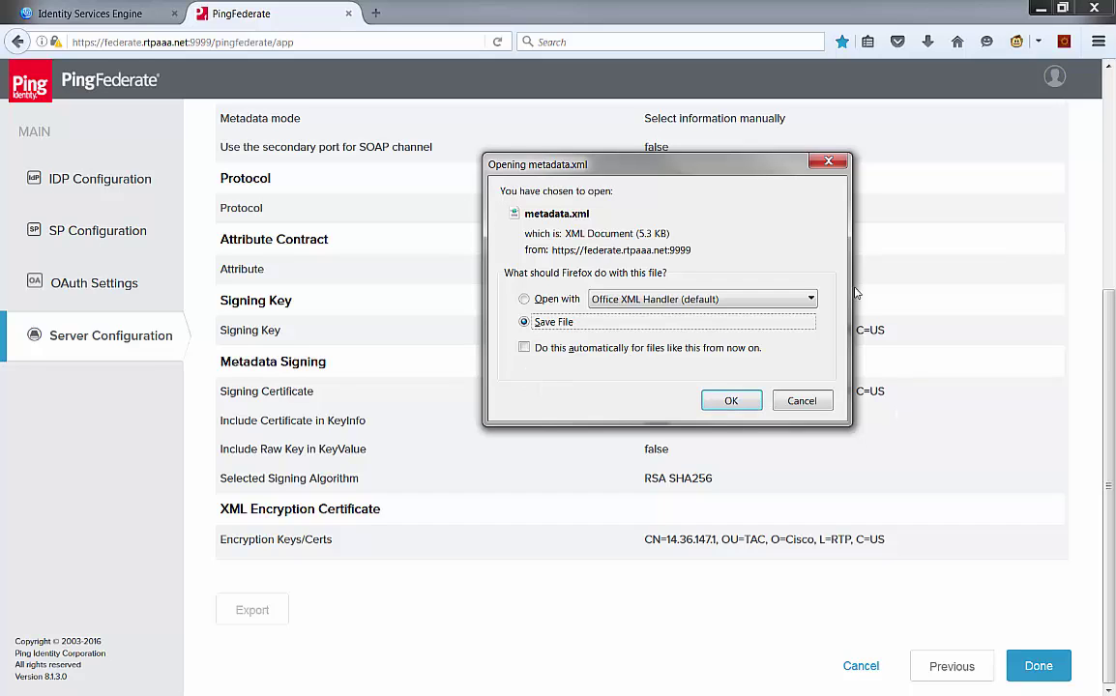
left_click(730, 401)
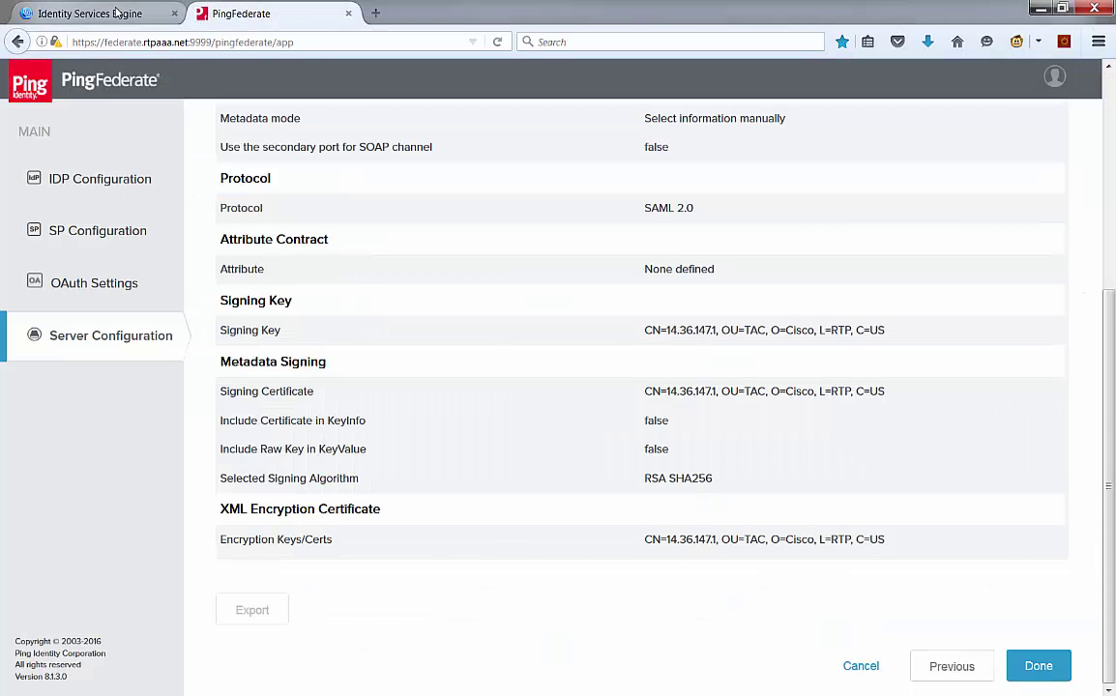
- Switch to Cisco ISE and open the PingFederate SAML identity provider among the external identity sources
left_click(105, 13)
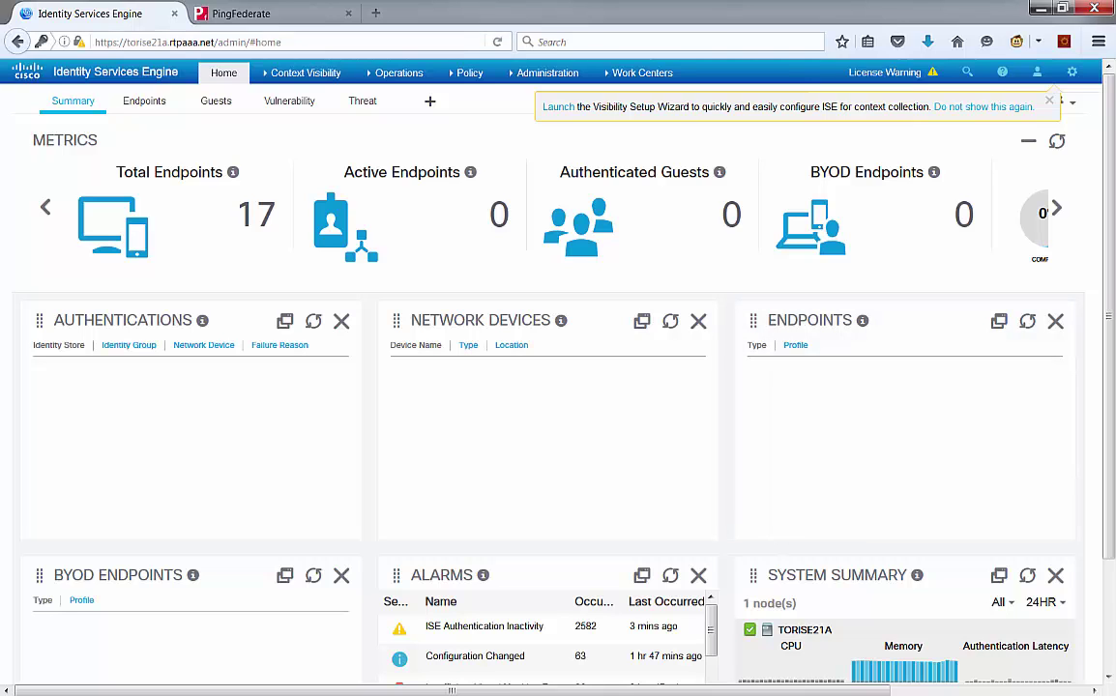
mouse_move(539, 83)
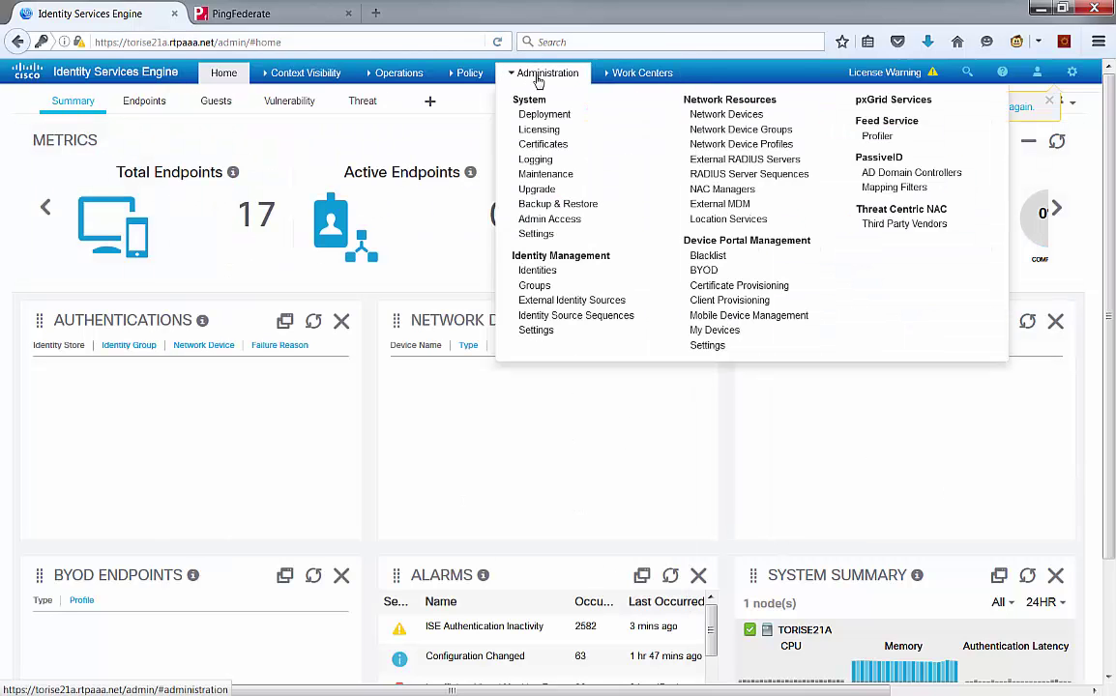
left_click(573, 301)
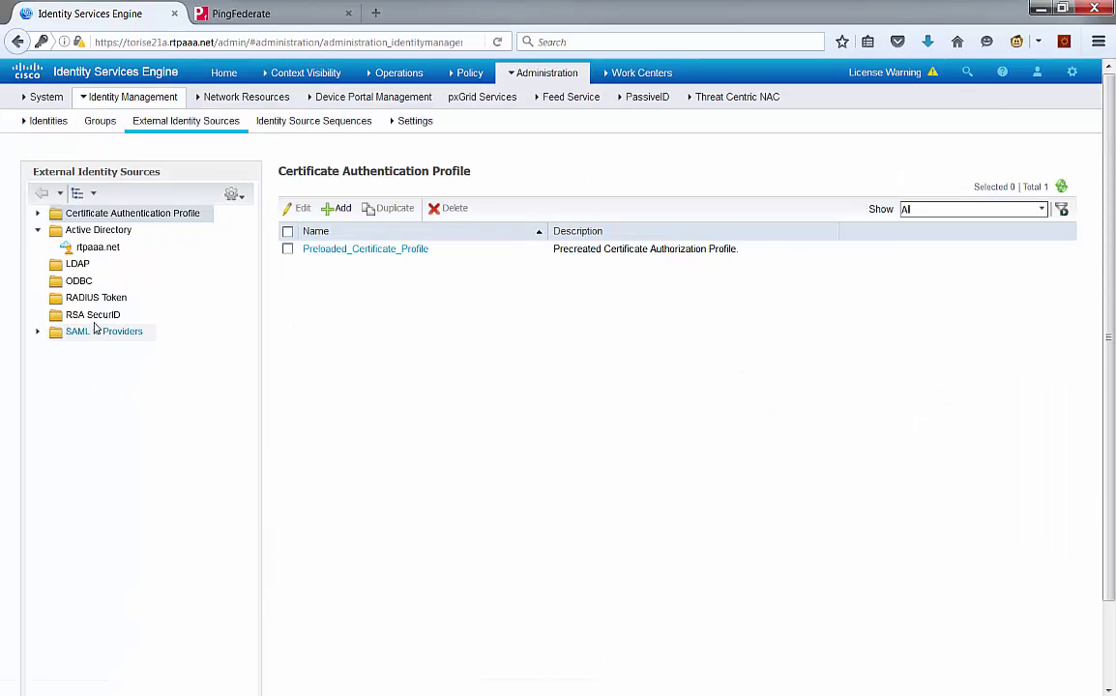
left_click(97, 332)
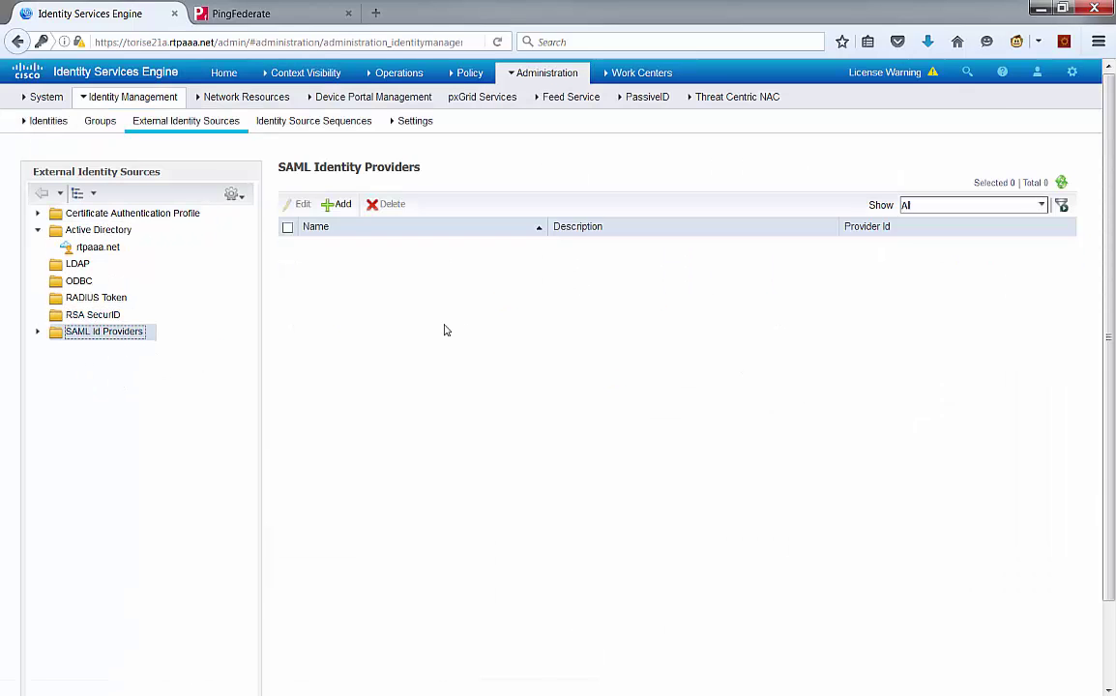
left_click(331, 248)
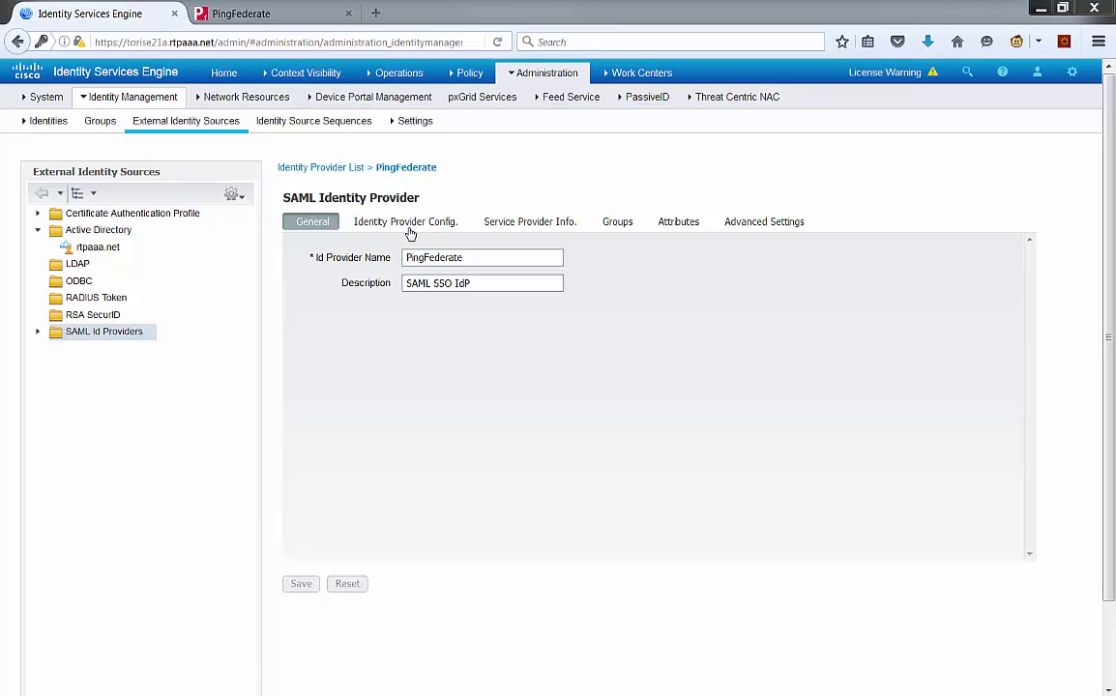
- Import metadata.xml as the identity provider config file and review the provider ID, single sign-on and sign-out URLs
left_click(394, 226)
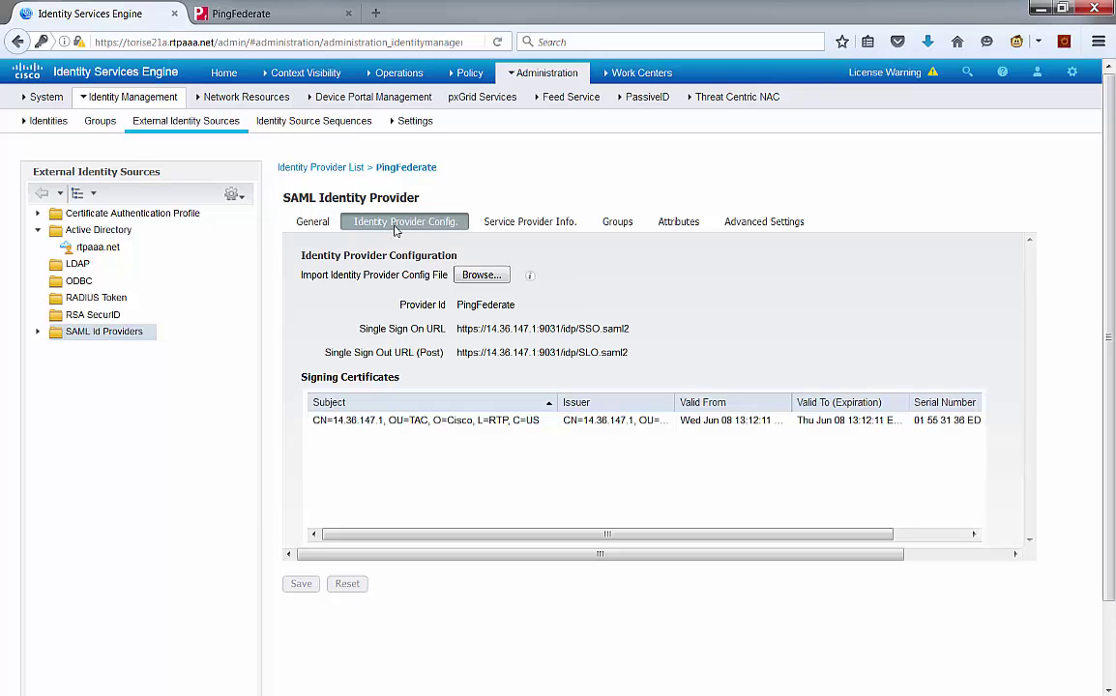
left_click(480, 275)
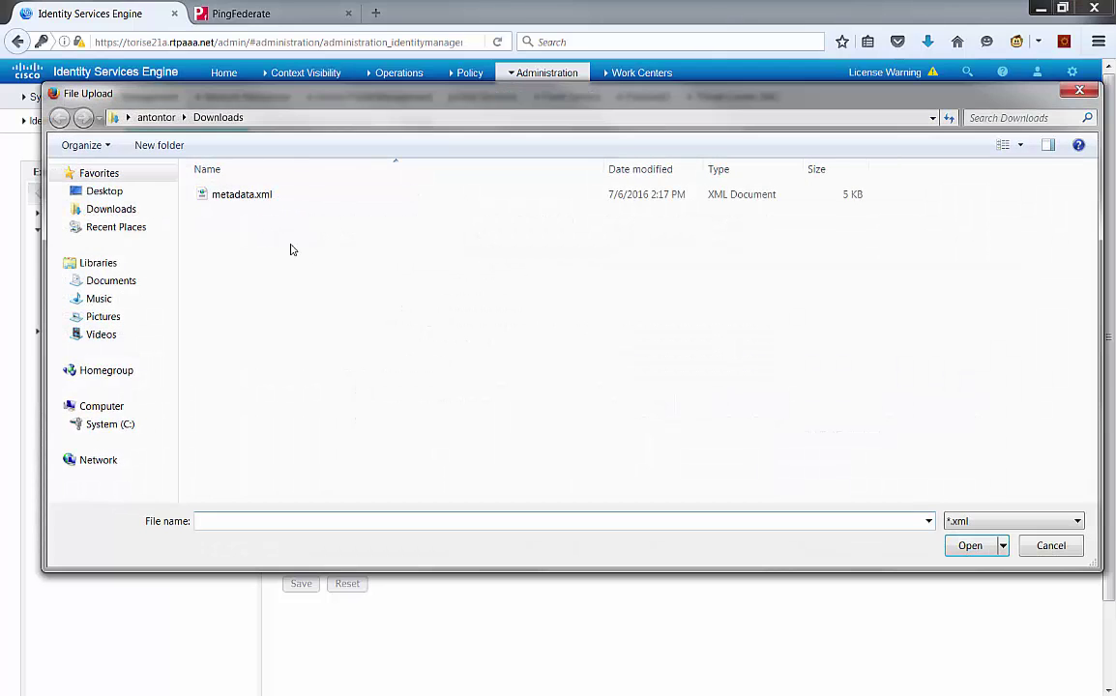
left_click(243, 203)
left_click(970, 546)
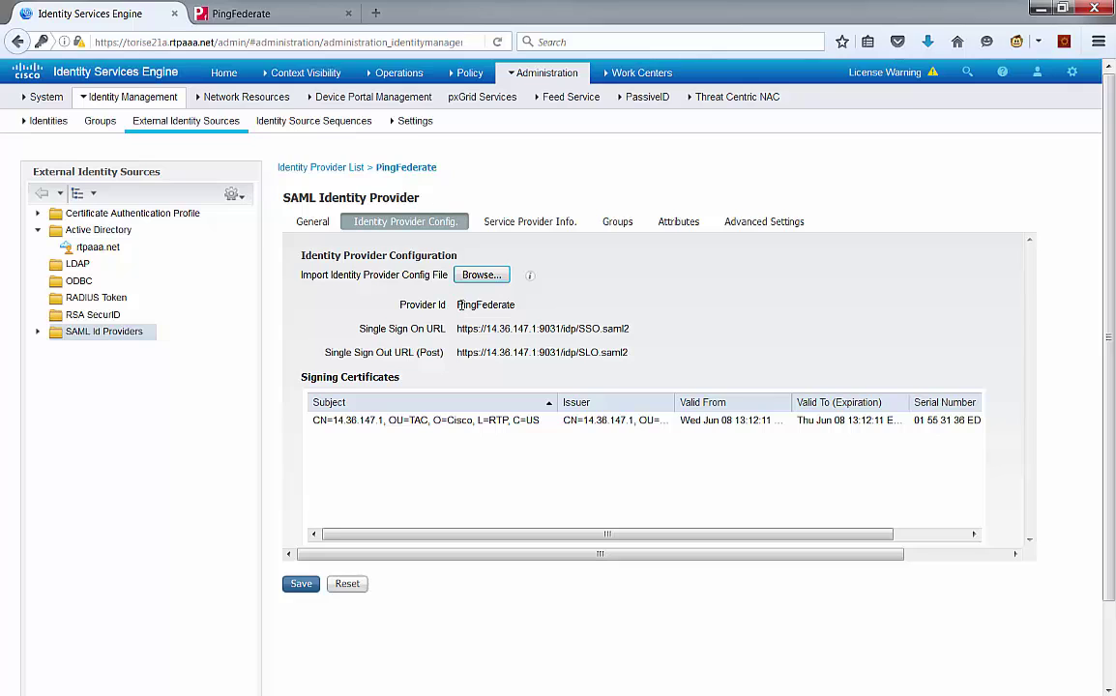
left_click_drag(458, 304, 517, 304)
left_click(674, 329)
left_click_drag(602, 534, 421, 546)
left_click_drag(457, 352, 630, 352)
left_click(405, 308)
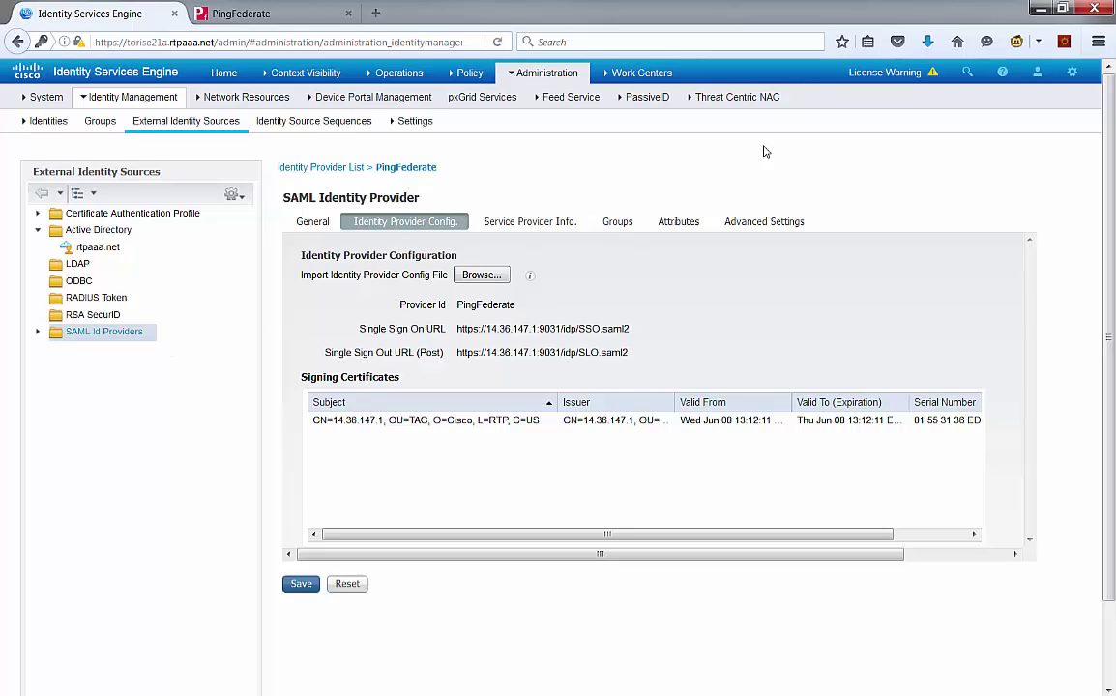
- Examine the group membership attribute in the PingFederate provider's group settings
left_click(613, 224)
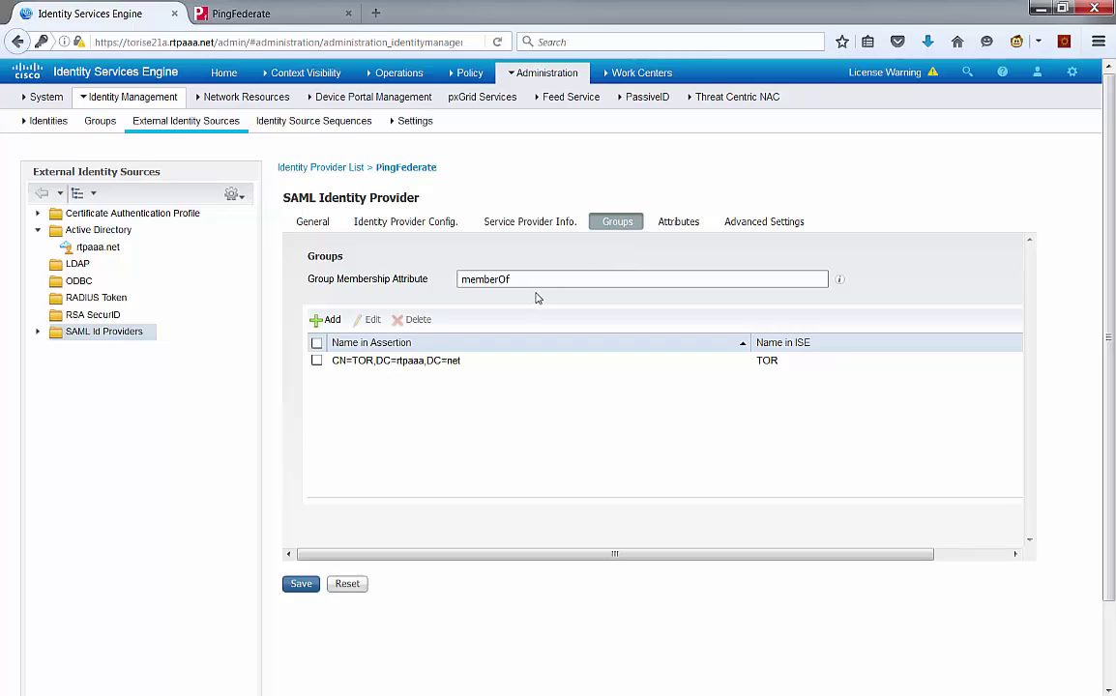
left_click_drag(322, 280, 442, 280)
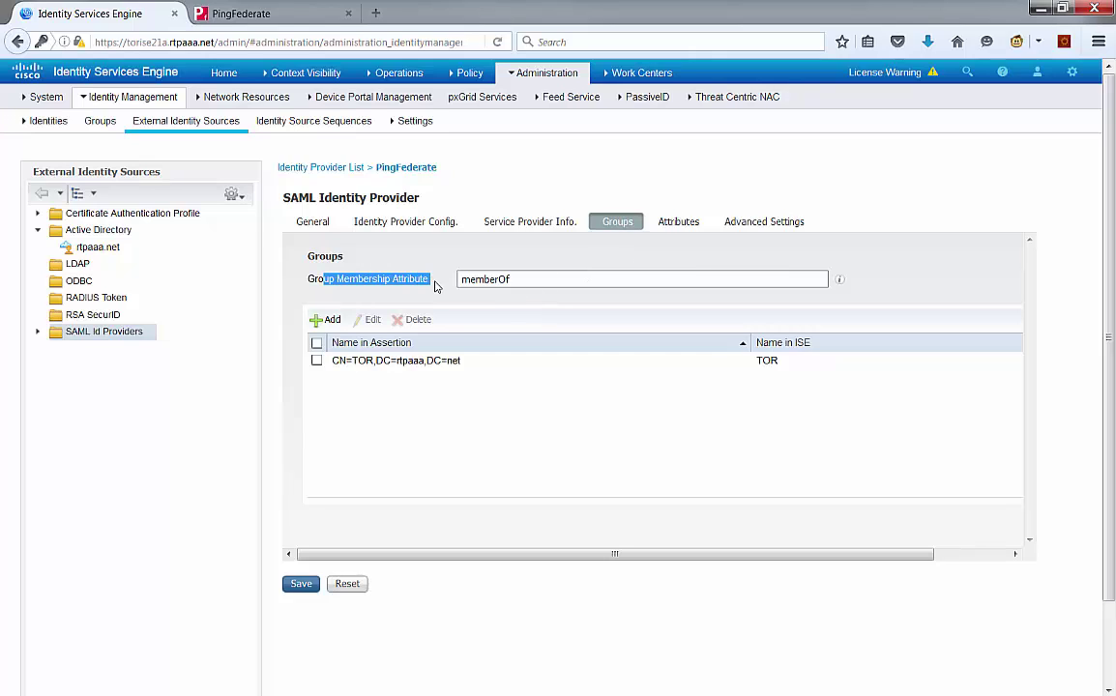
left_click(518, 279)
left_click_drag(544, 280, 439, 280)
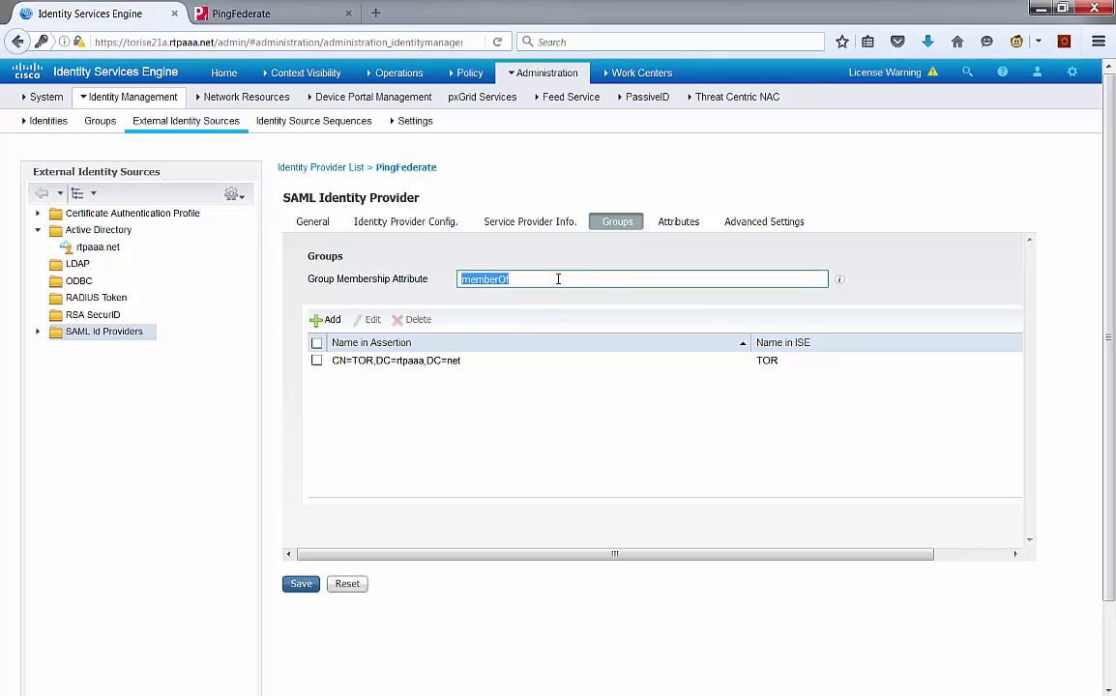
left_click(548, 279)
double_click(541, 279)
left_click(542, 279)
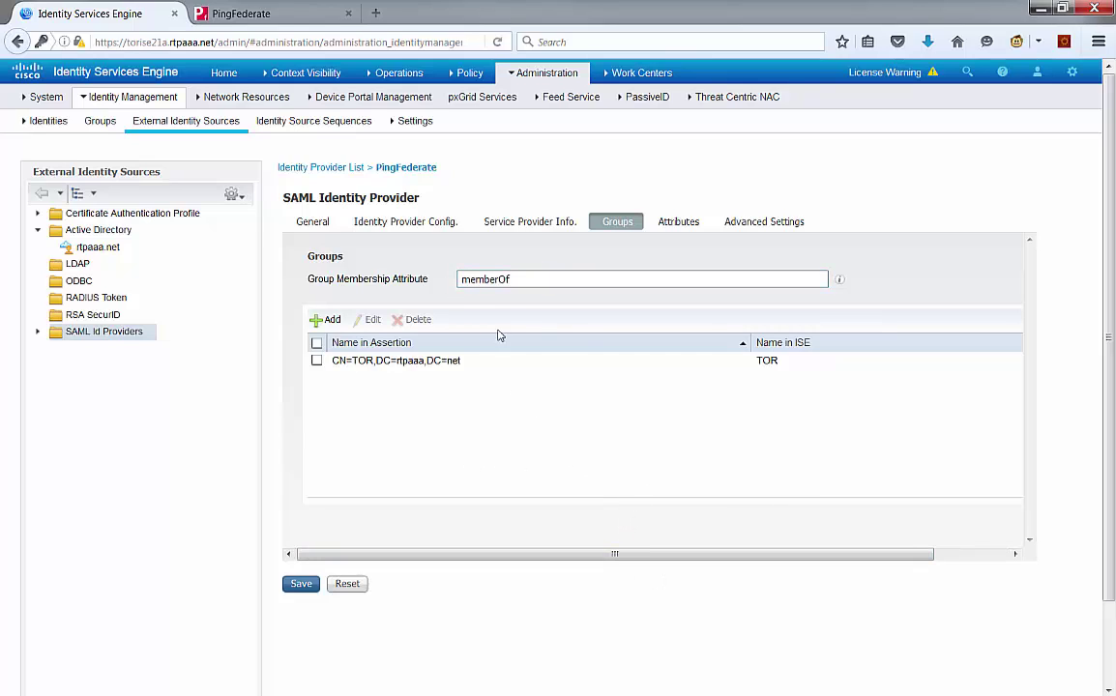
- Inspect the form for adding a group, cancel it, and look at the existing TOR group mapping
left_click(332, 322)
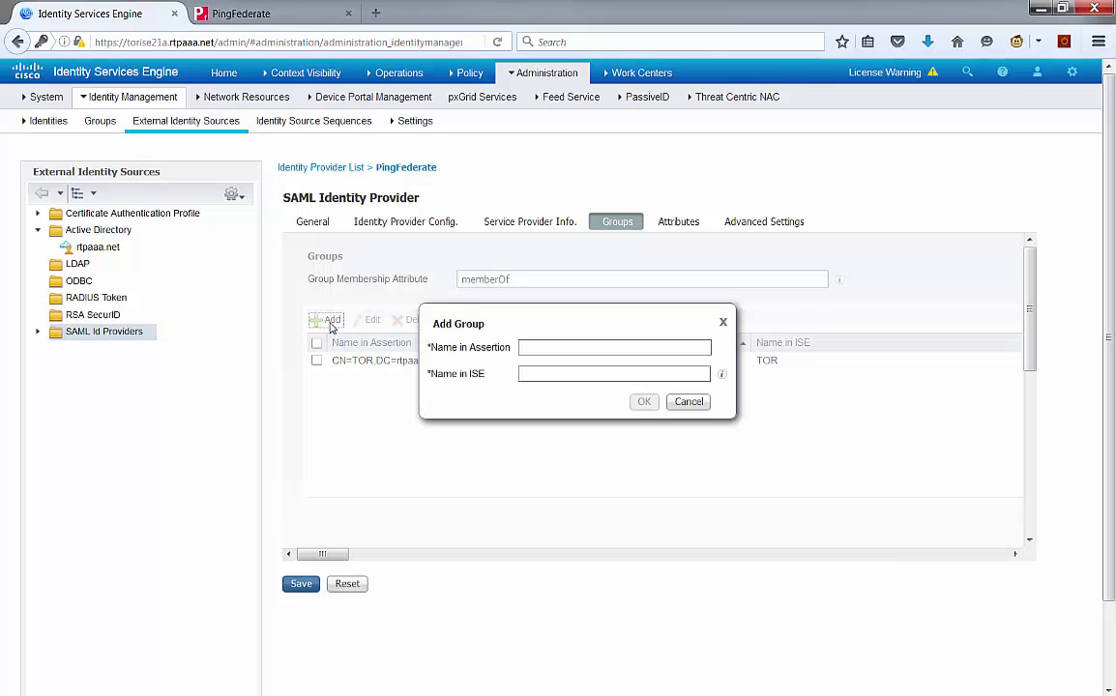
left_click(537, 349)
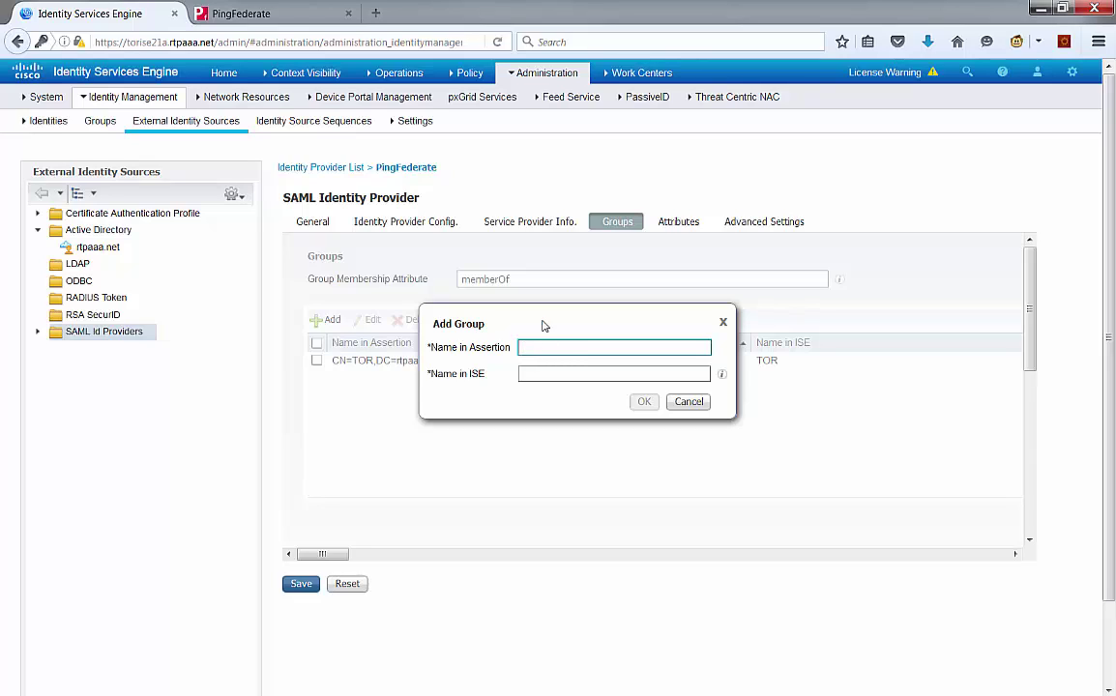
left_click(652, 333)
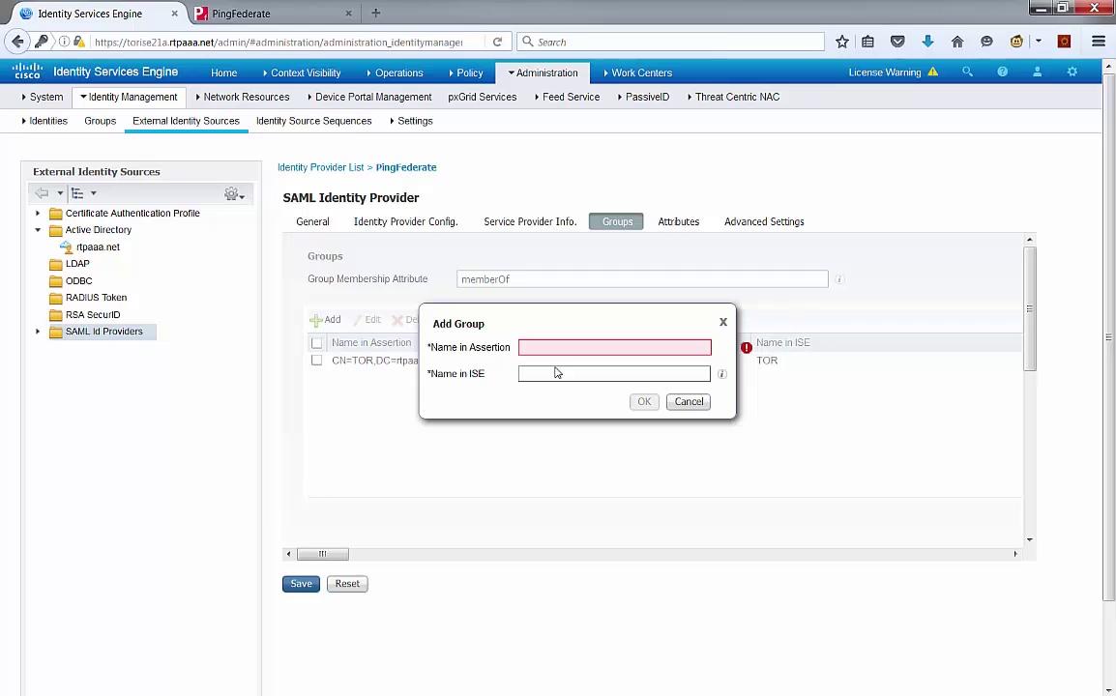
left_click(688, 402)
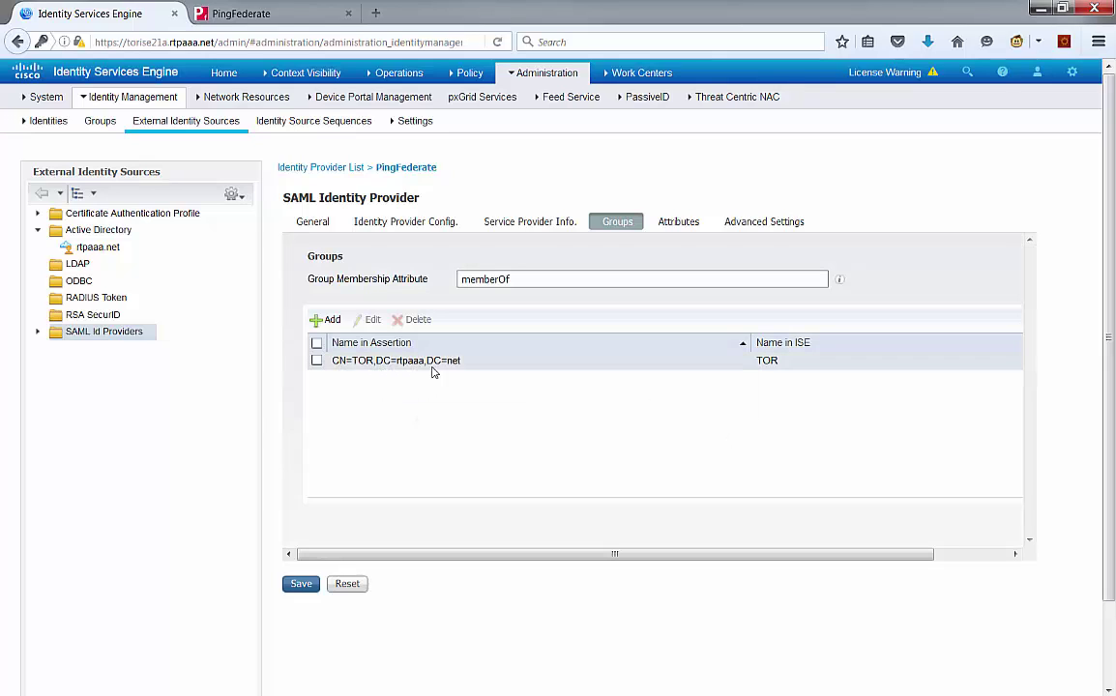
left_click(462, 375)
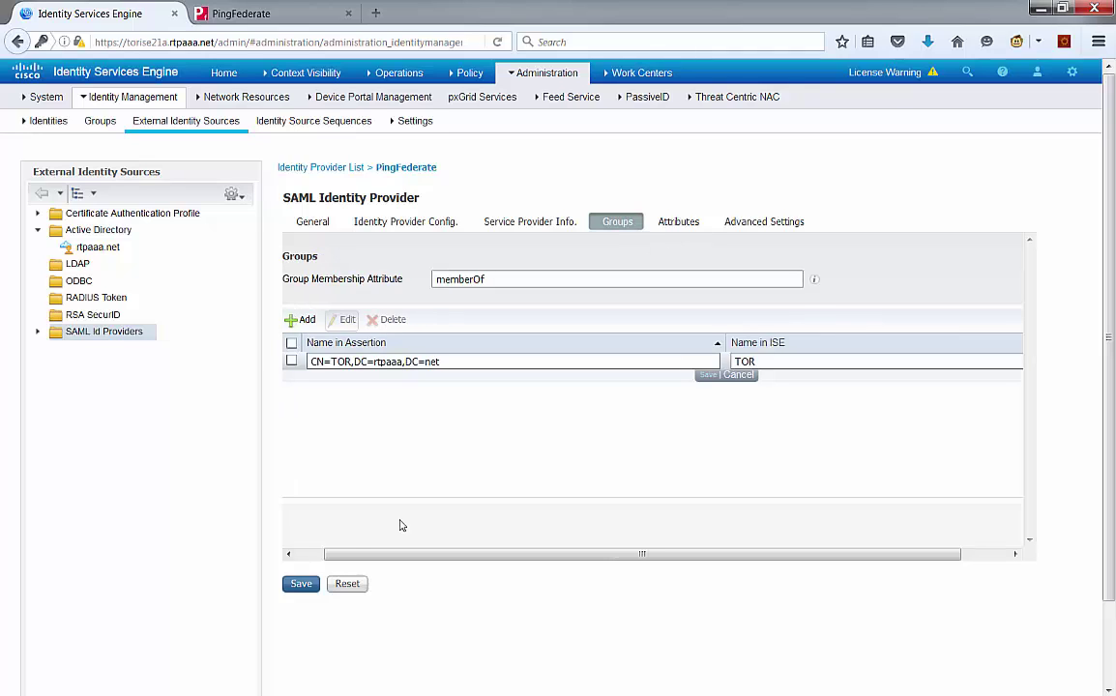
- Inspect the provider's attribute settings and the form for adding an assertion attribute, cancelling without adding one
left_click(675, 228)
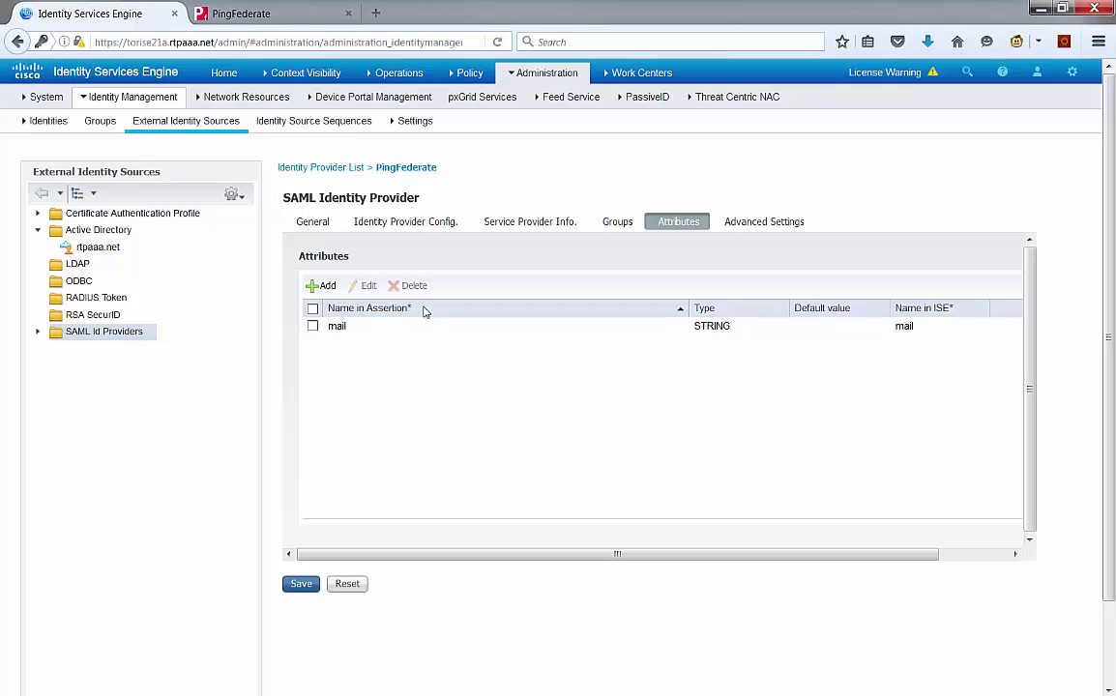
left_click(322, 285)
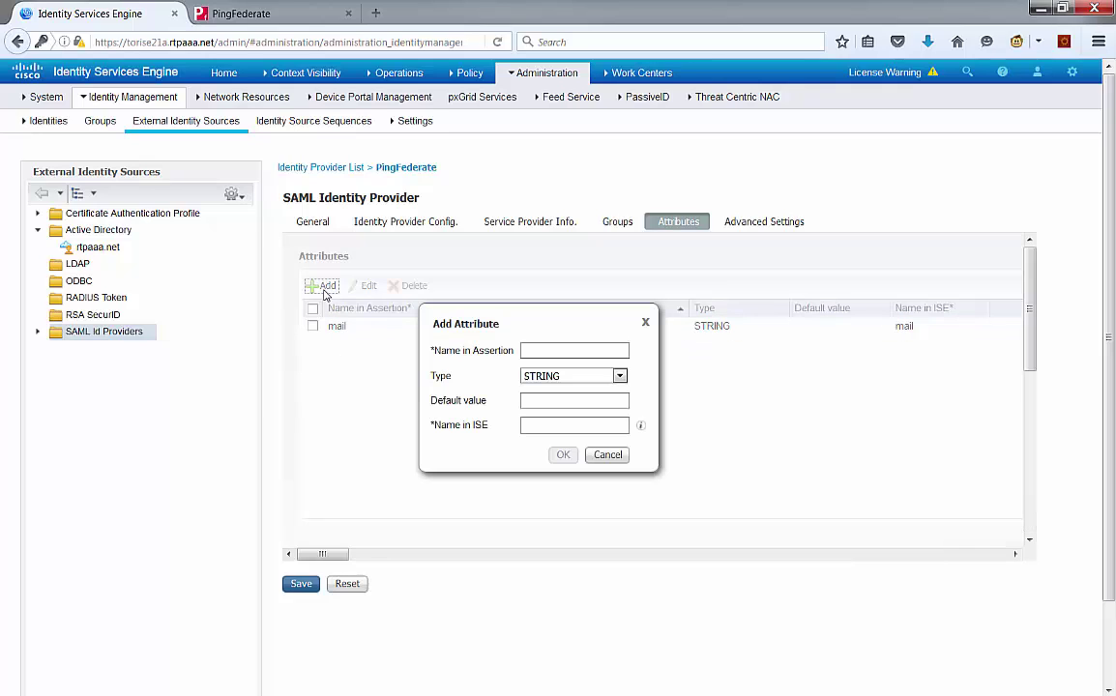
left_click(545, 351)
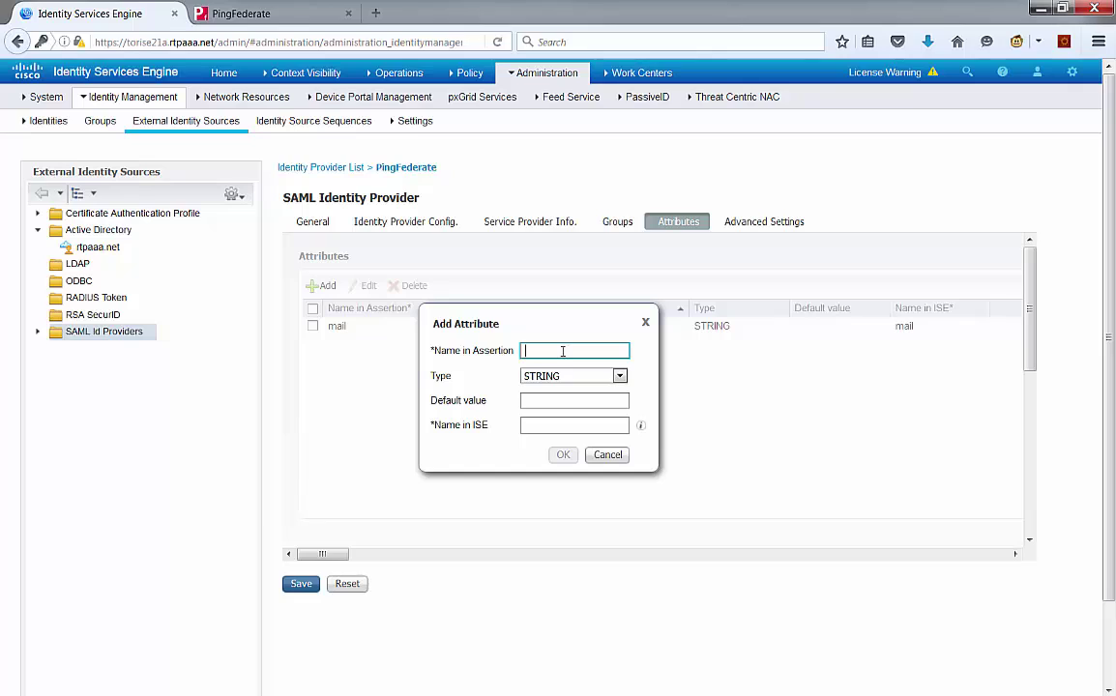
key("alt+Tab")
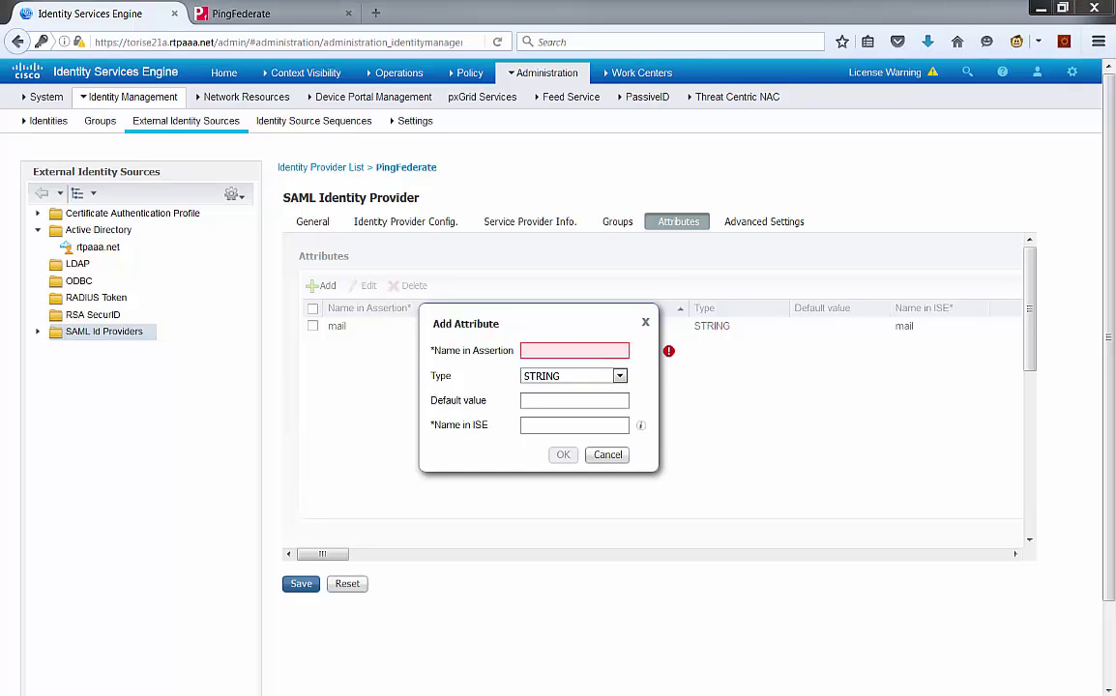
left_click(548, 424)
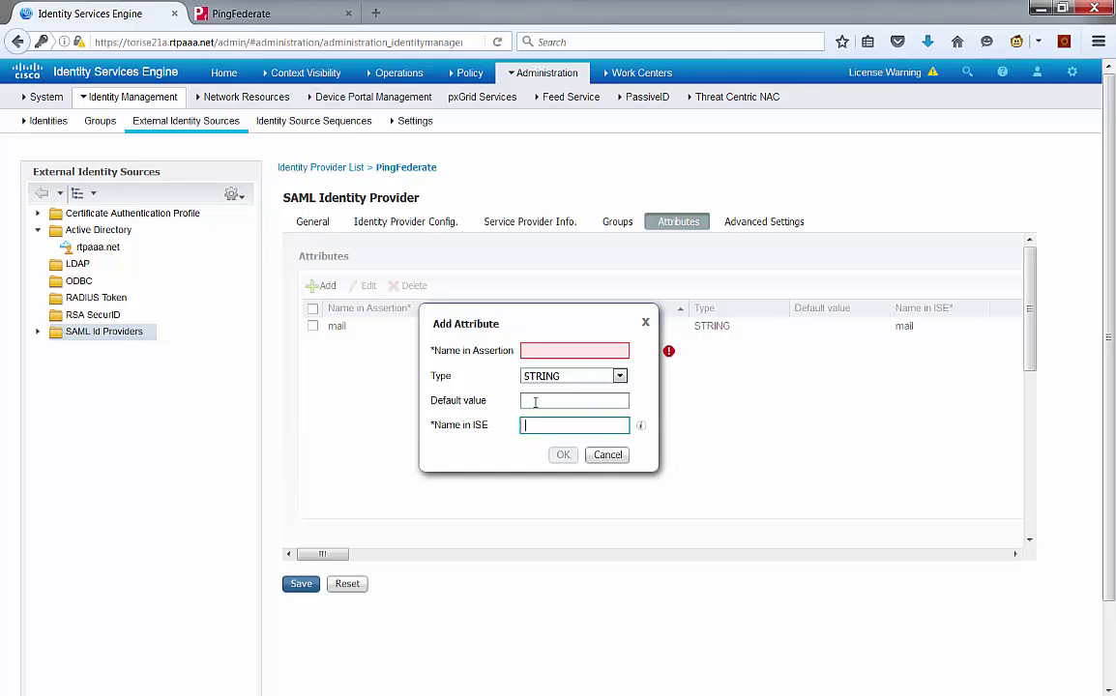
left_click(535, 402)
left_click(607, 455)
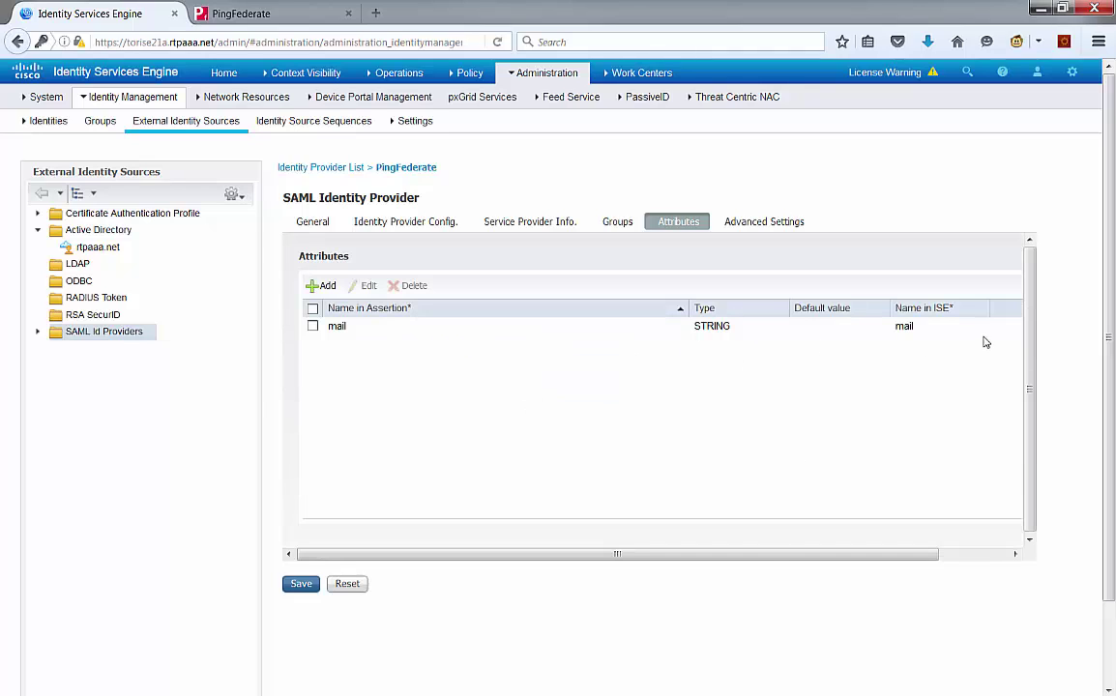
- Reset the unsaved changes to the PingFederate SAML identity provider
left_click_drag(917, 552, 309, 384)
scroll(438, 579, "down", 2)
left_click(354, 509)
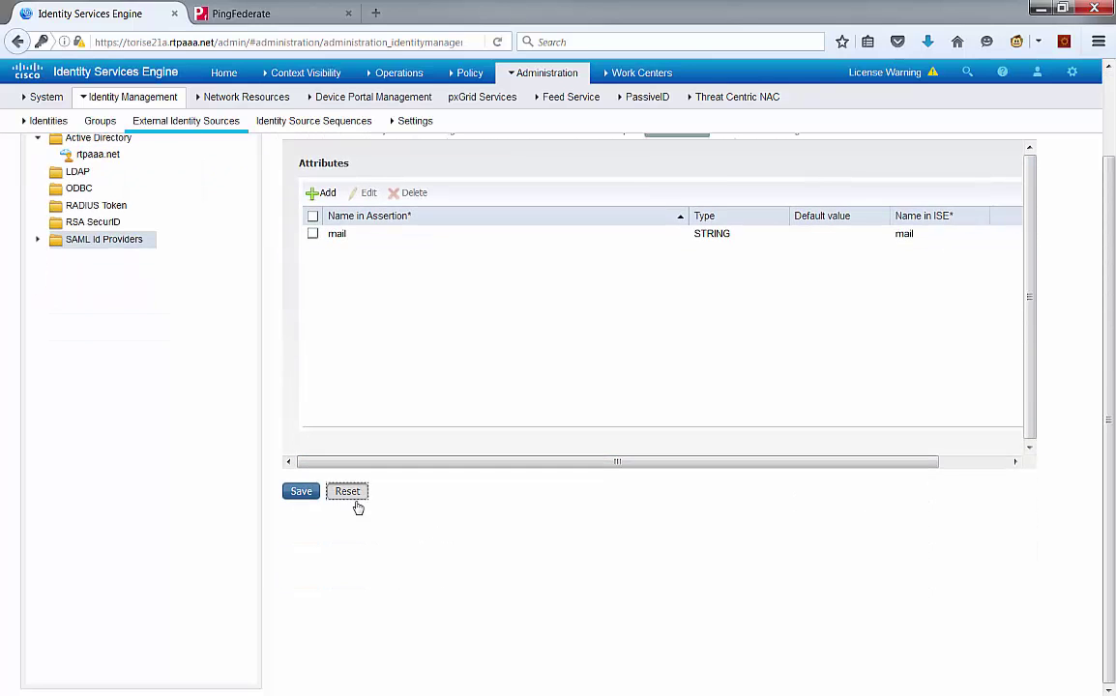
left_click(685, 118)
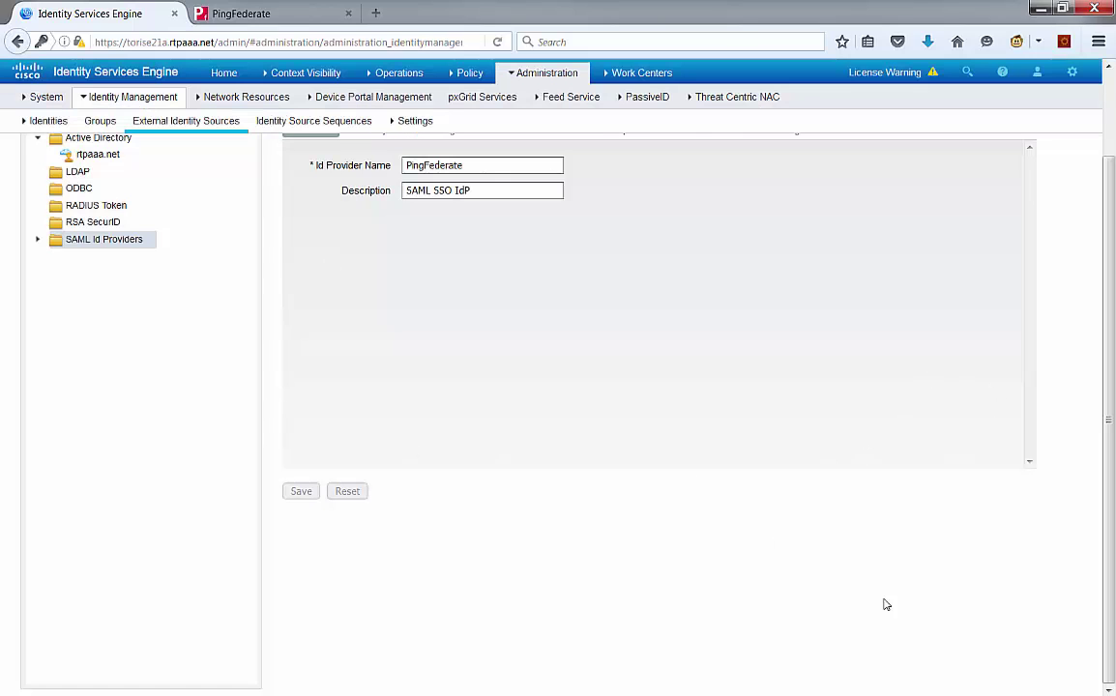
scroll(886, 604, "up", 2)
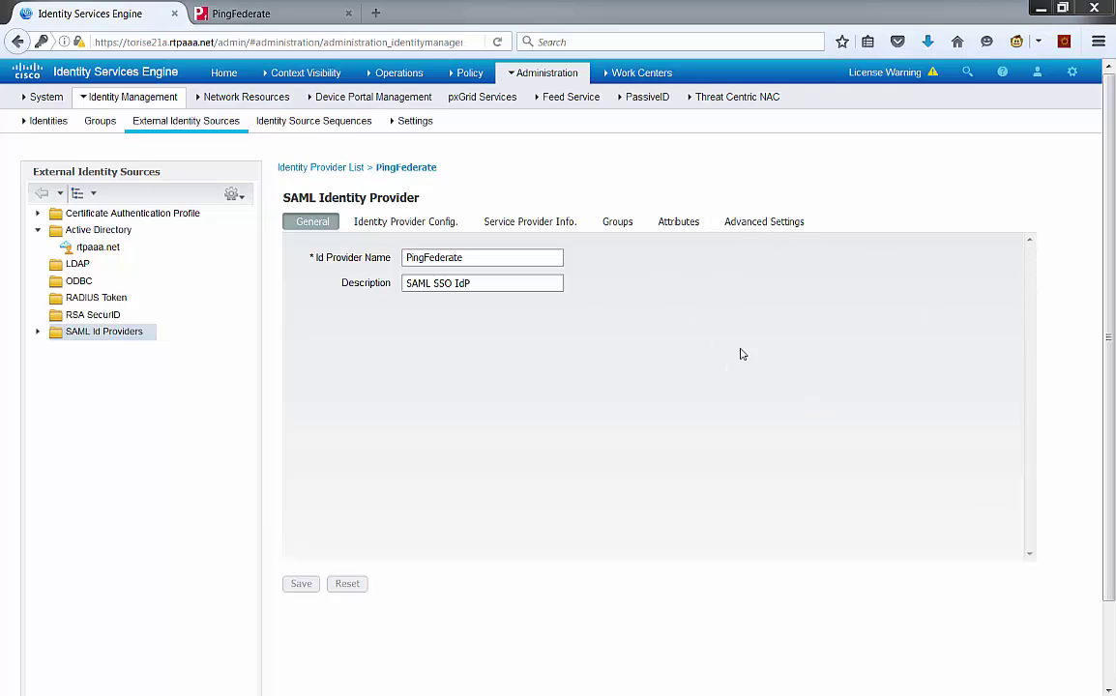
- Review the provider's advanced settings, keep the email attribute as mail and Sign logout request enabled, and save
left_click(763, 225)
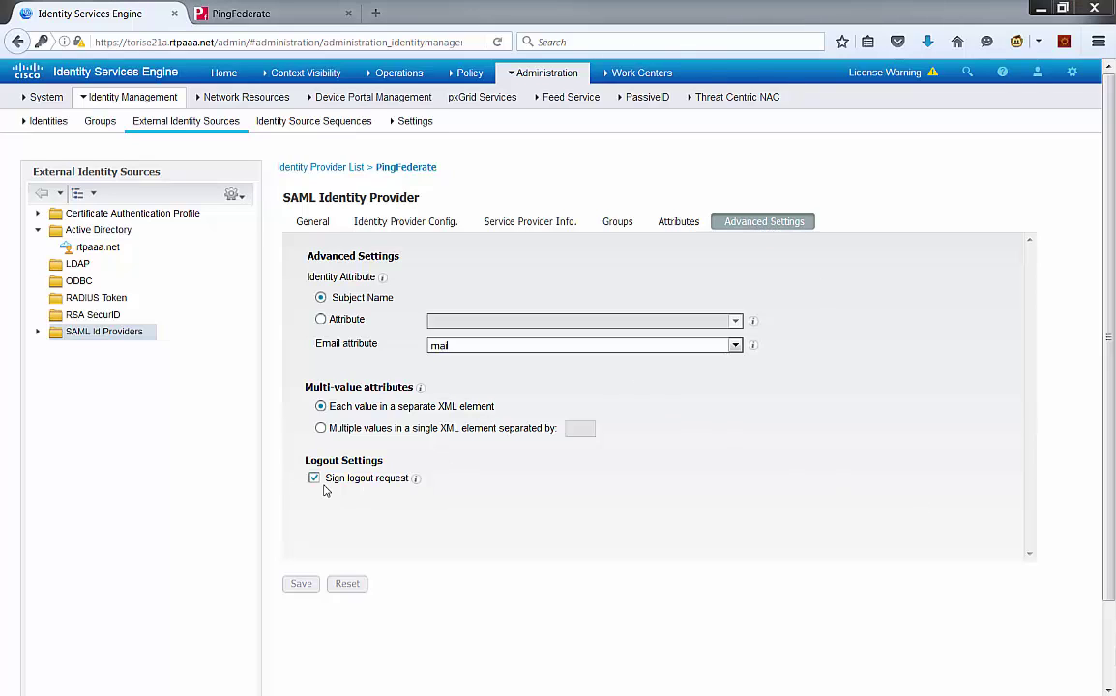
left_click_drag(306, 461, 418, 465)
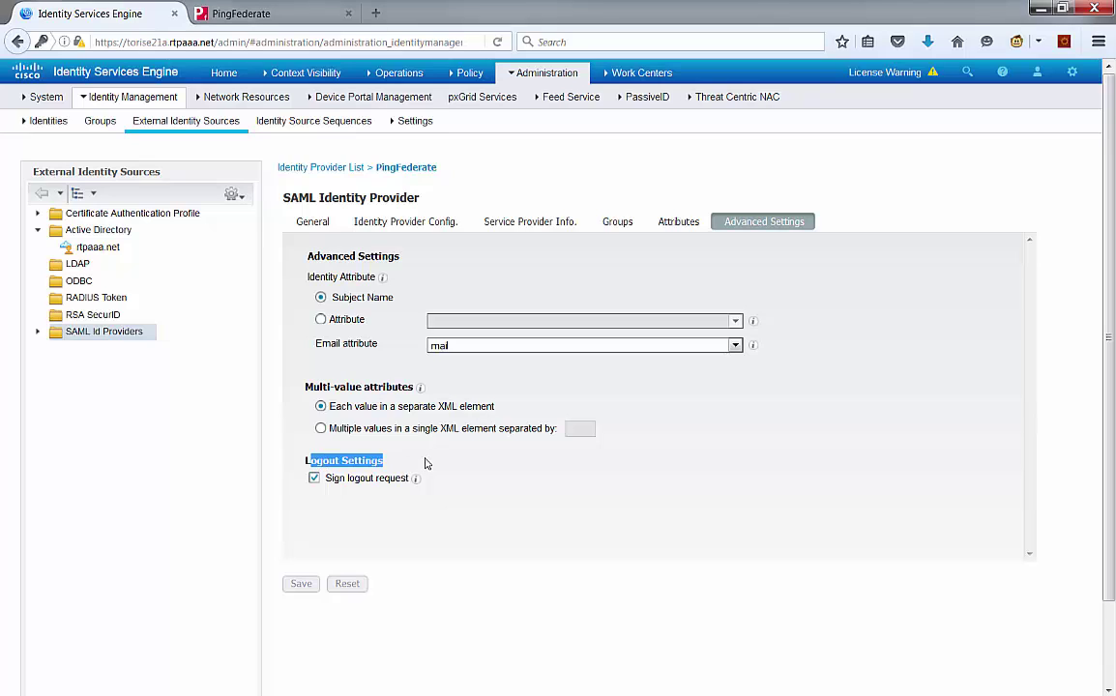
left_click(334, 484)
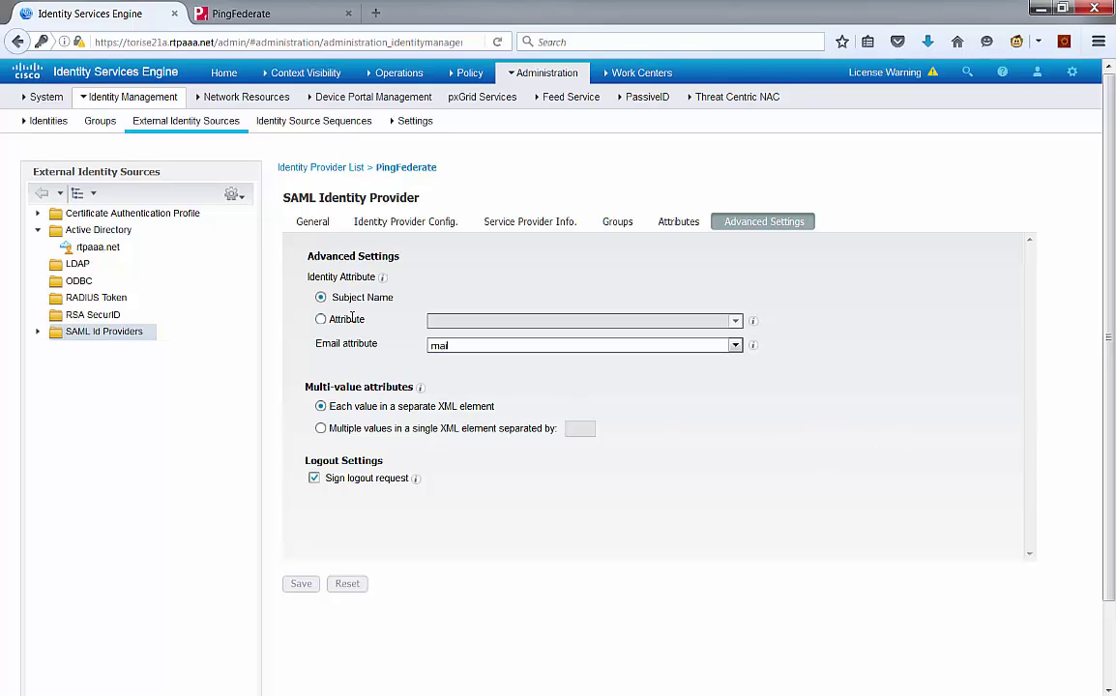
left_click_drag(322, 343, 406, 349)
left_click(735, 345)
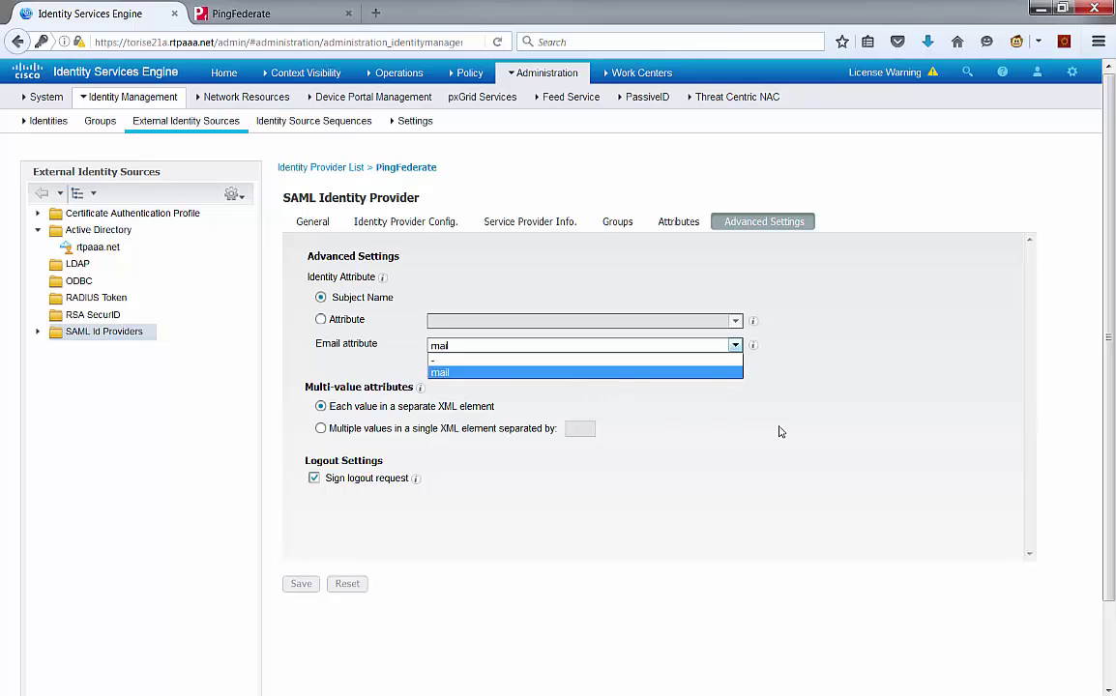
left_click(476, 340)
left_click(314, 479)
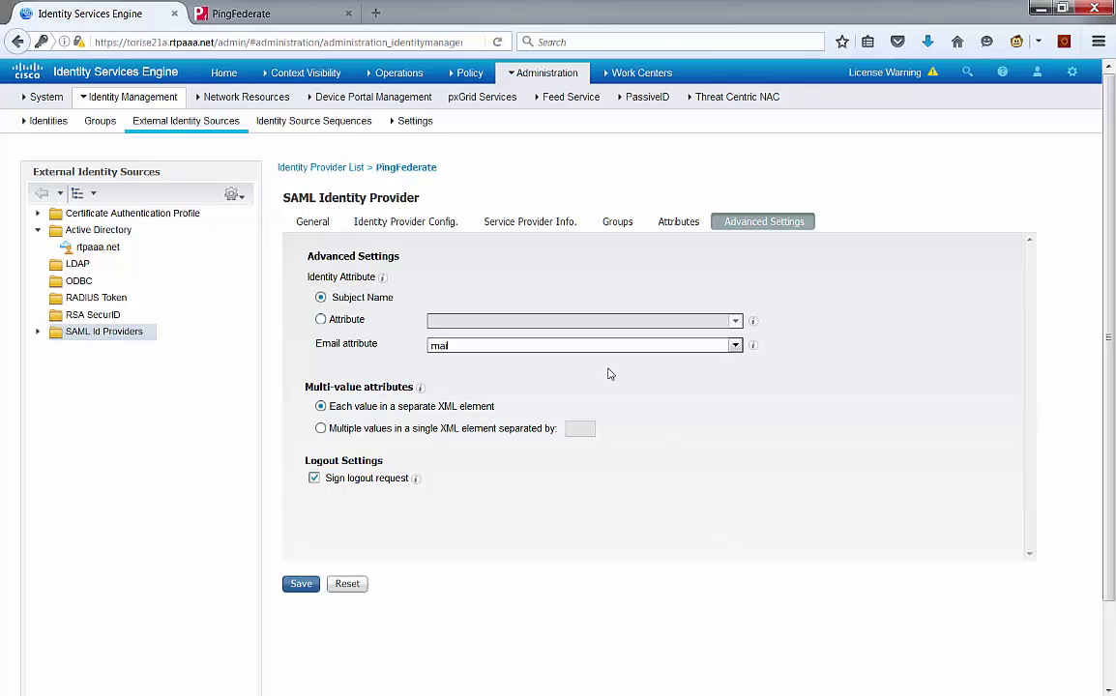
left_click(313, 225)
left_click(103, 332)
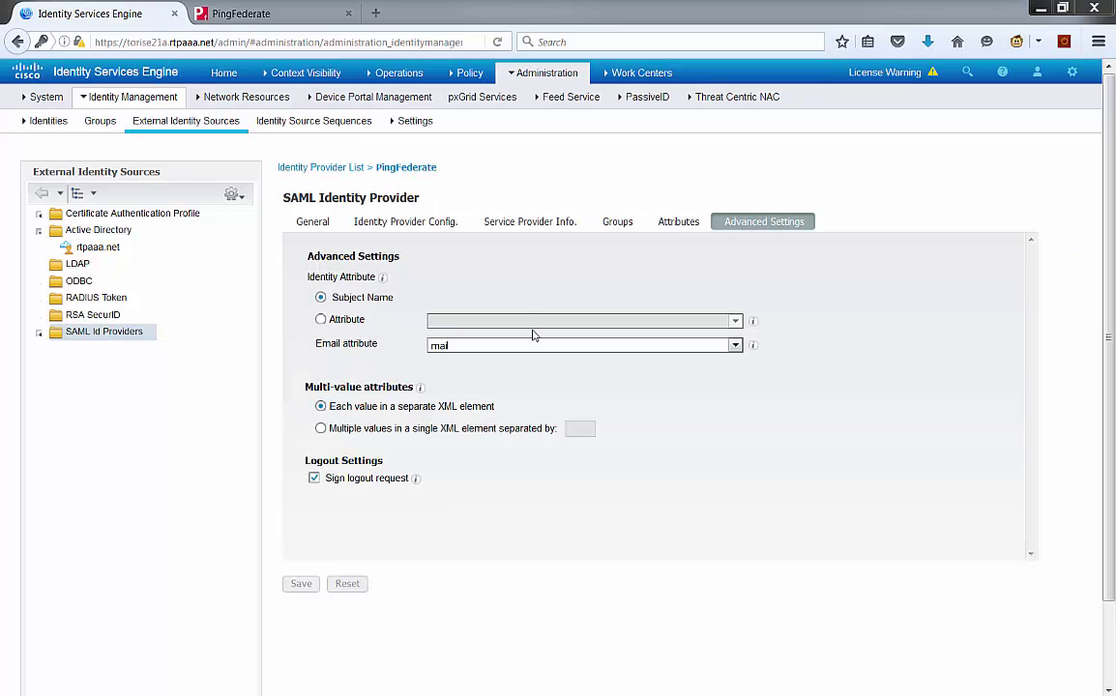
- In the Guest Access configuration, open the member selection of the ALL_ACCOUNTS (default) sponsor group
left_click(641, 74)
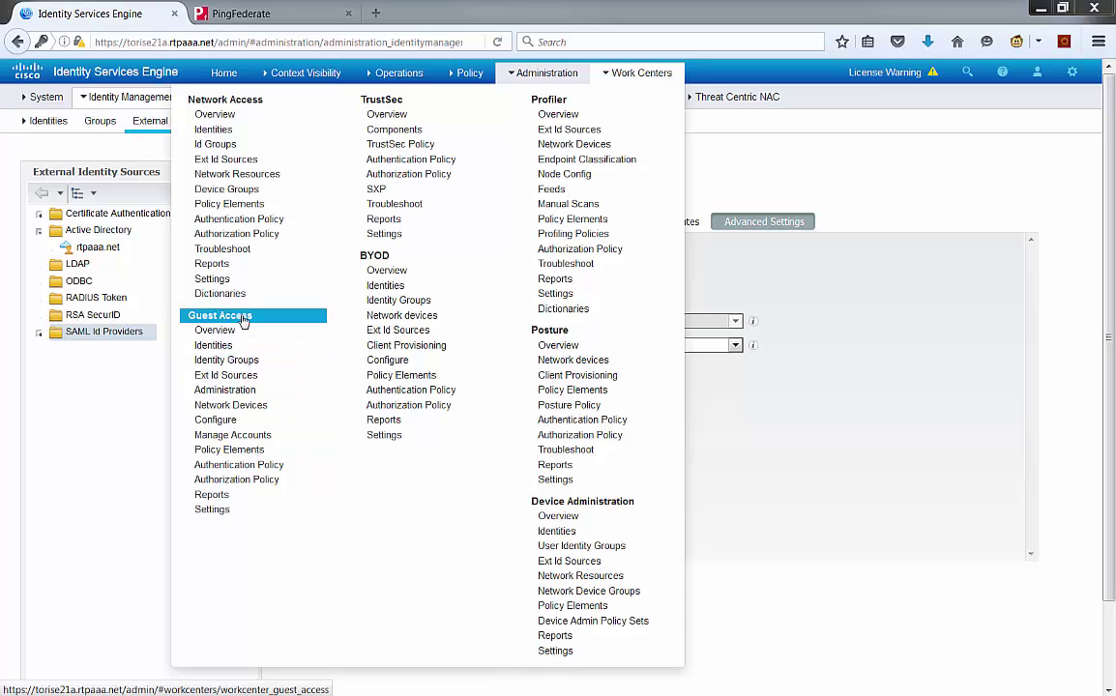
left_click(242, 421)
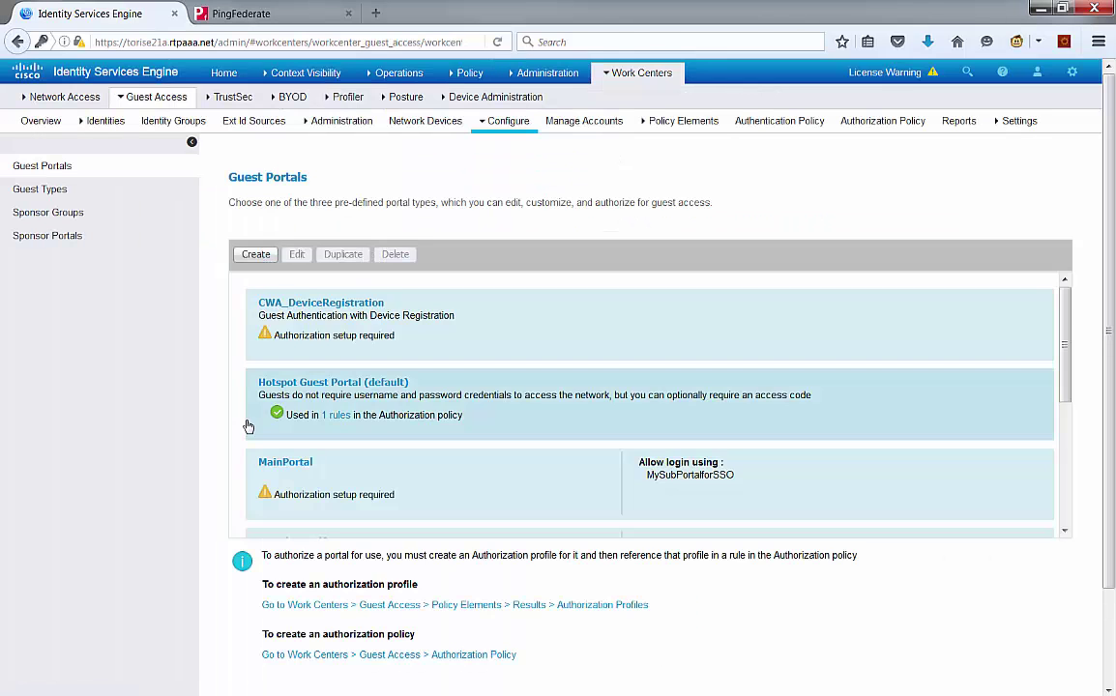
left_click(53, 217)
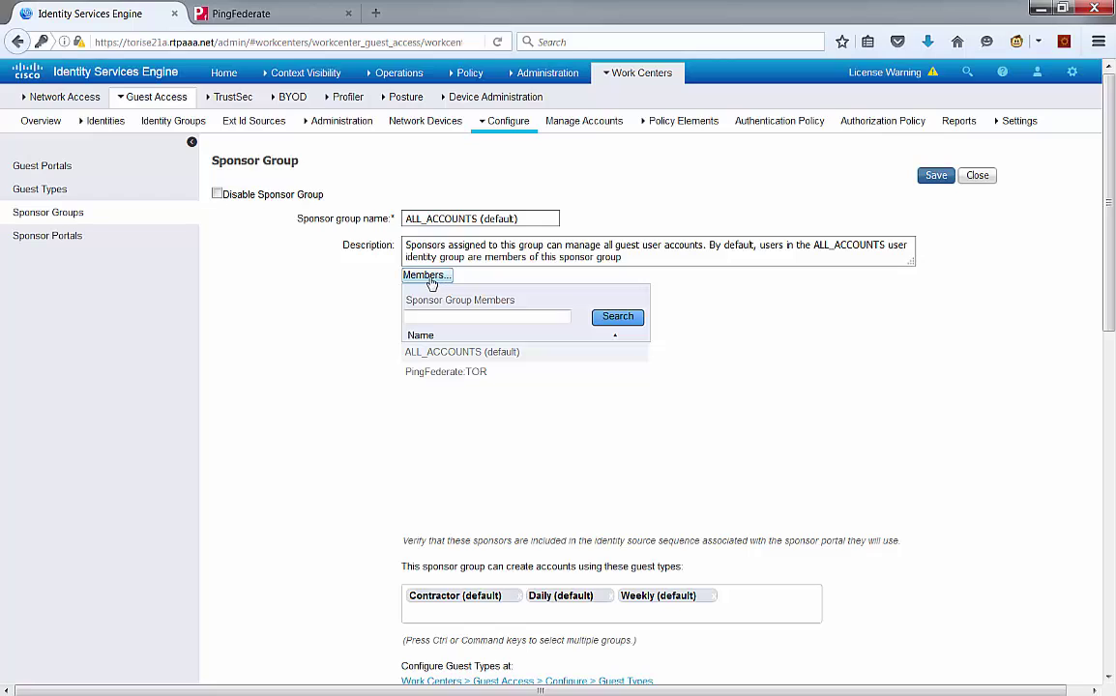
left_click(435, 276)
- Remove PingFederate:TOR from the selected user groups and highlight the available rtpaaa.net:rtpaaa.net/TOR group
left_click(623, 238)
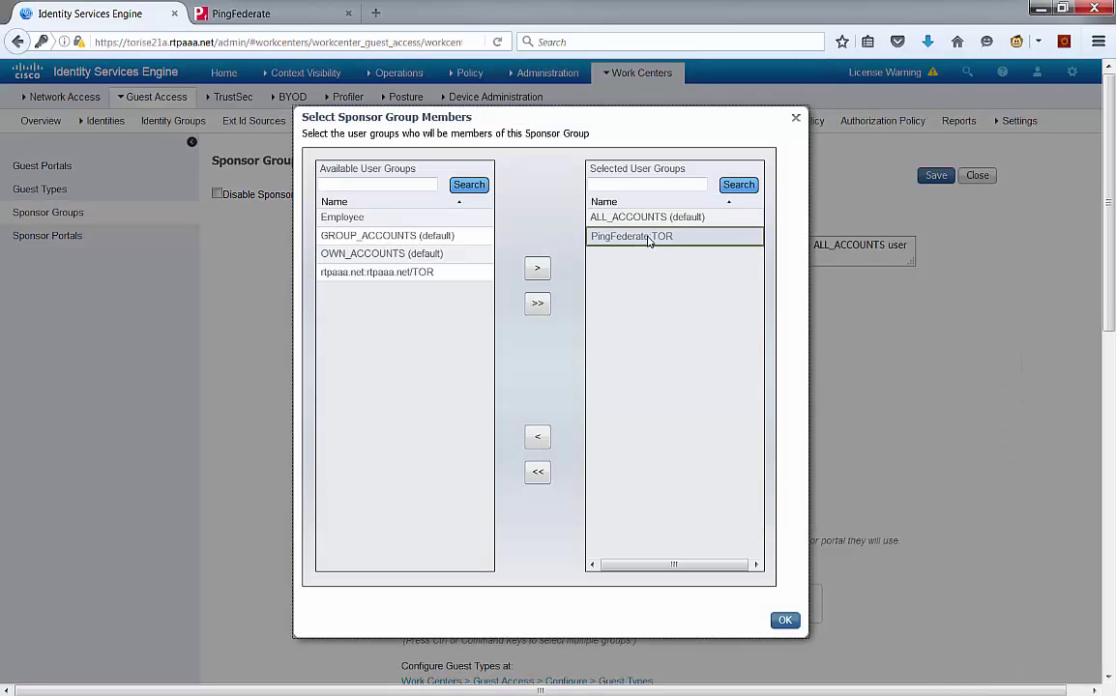
left_click(539, 437)
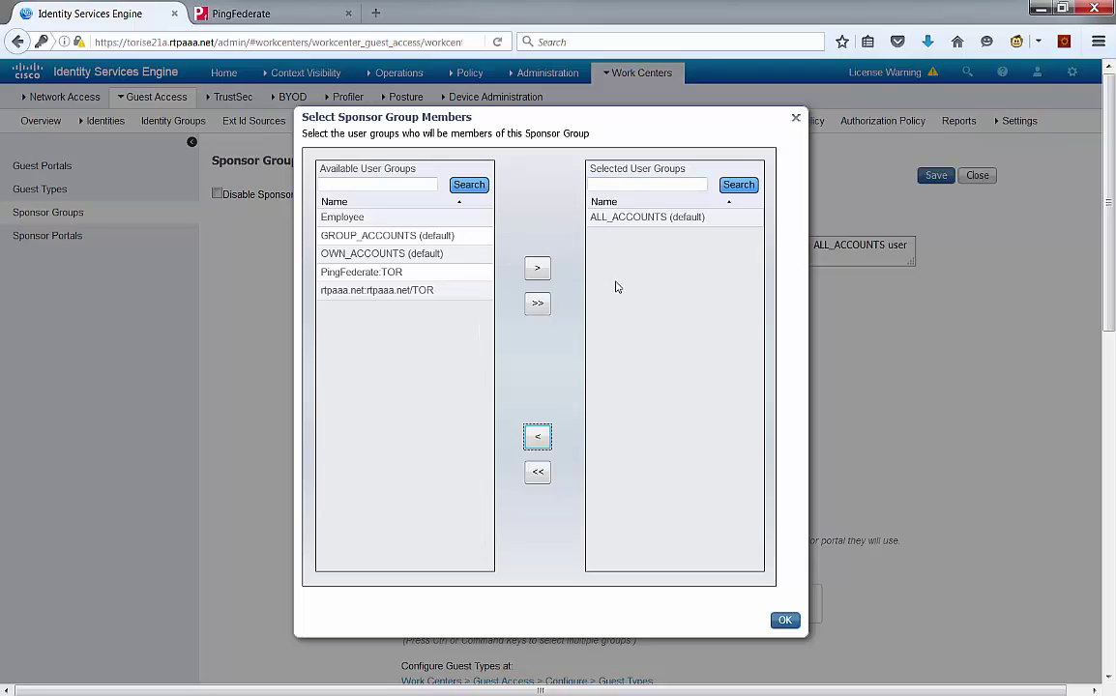
left_click(666, 422)
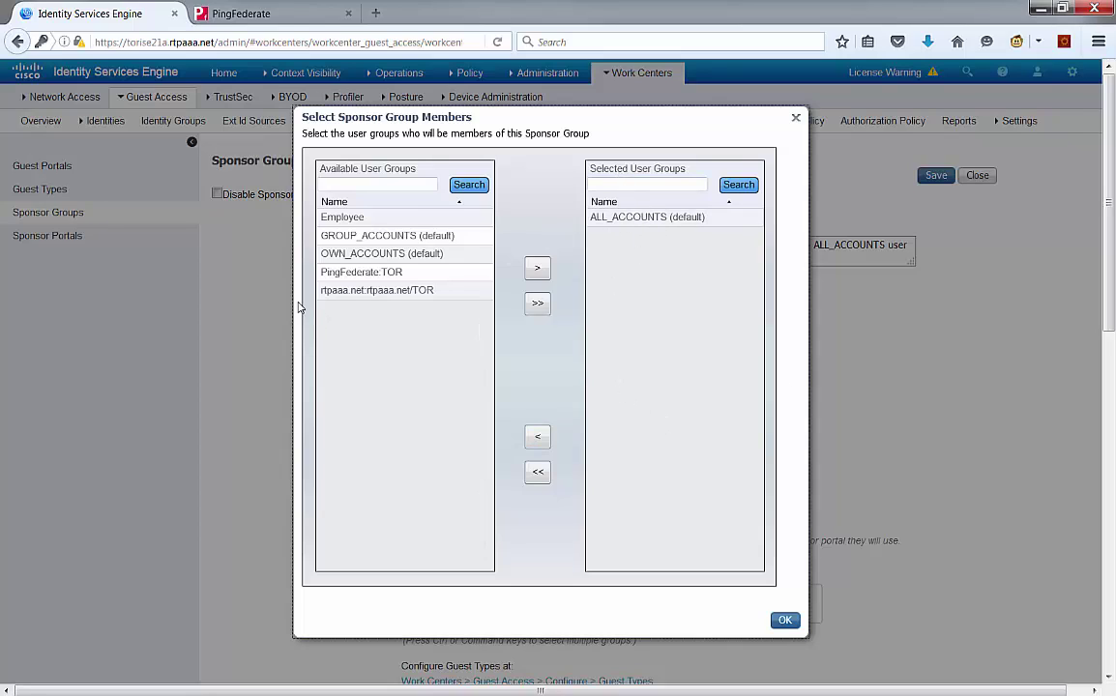
left_click(373, 294)
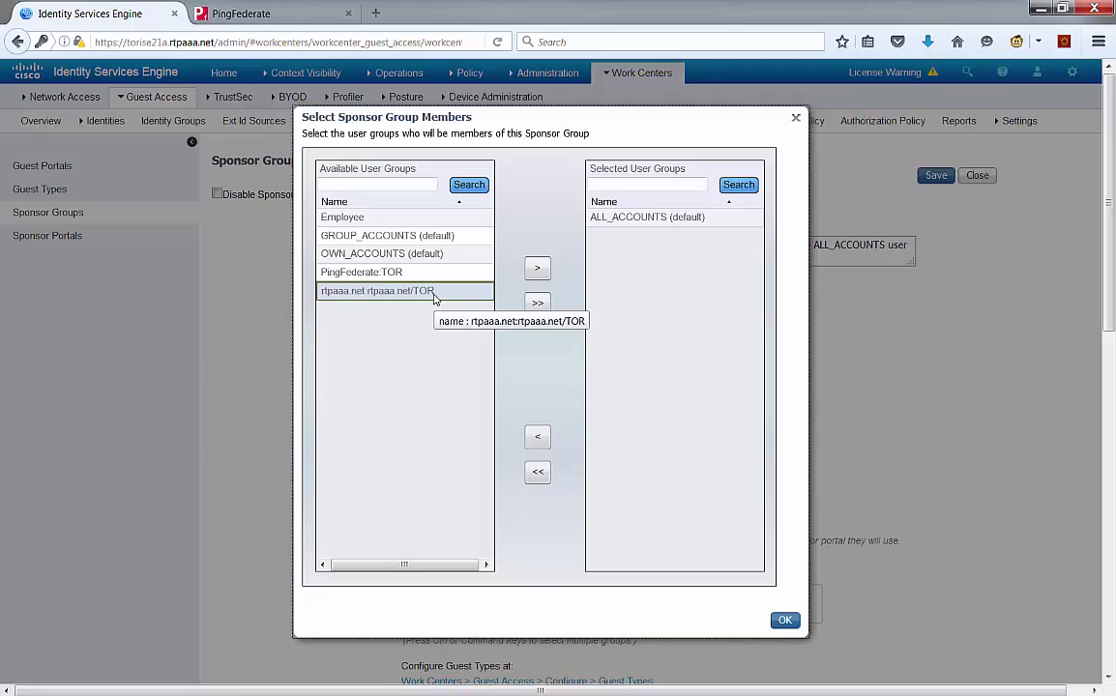
- Add PingFederate:TOR to the selected user groups of the sponsor group and confirm the member selection
left_click(360, 276)
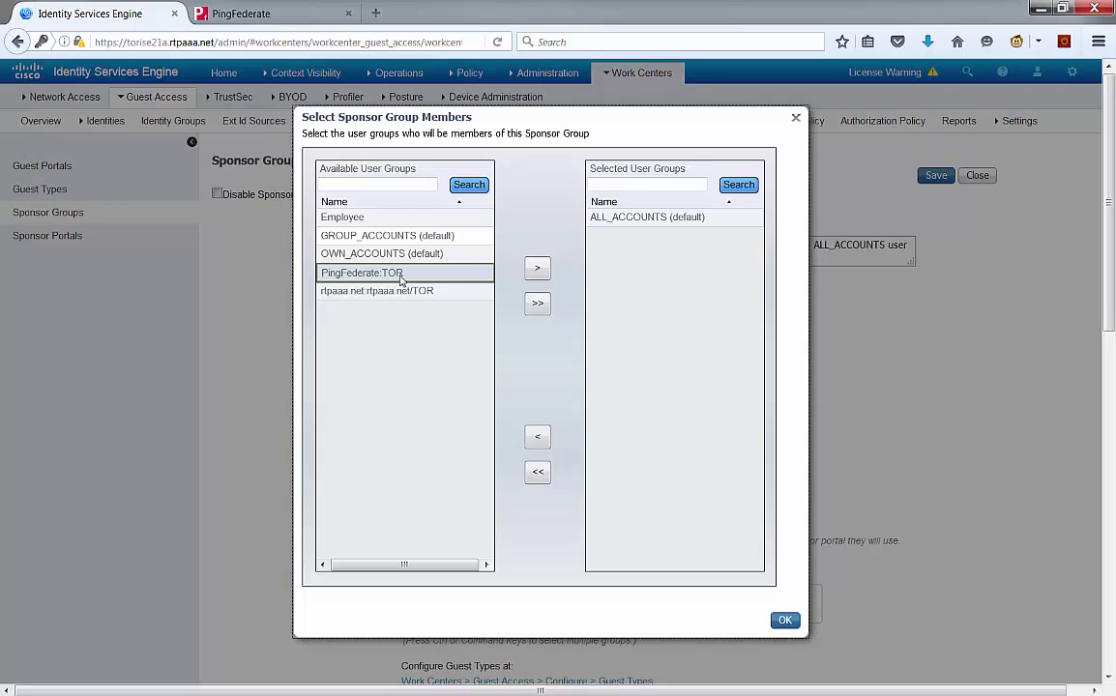
left_click(537, 268)
left_click(784, 619)
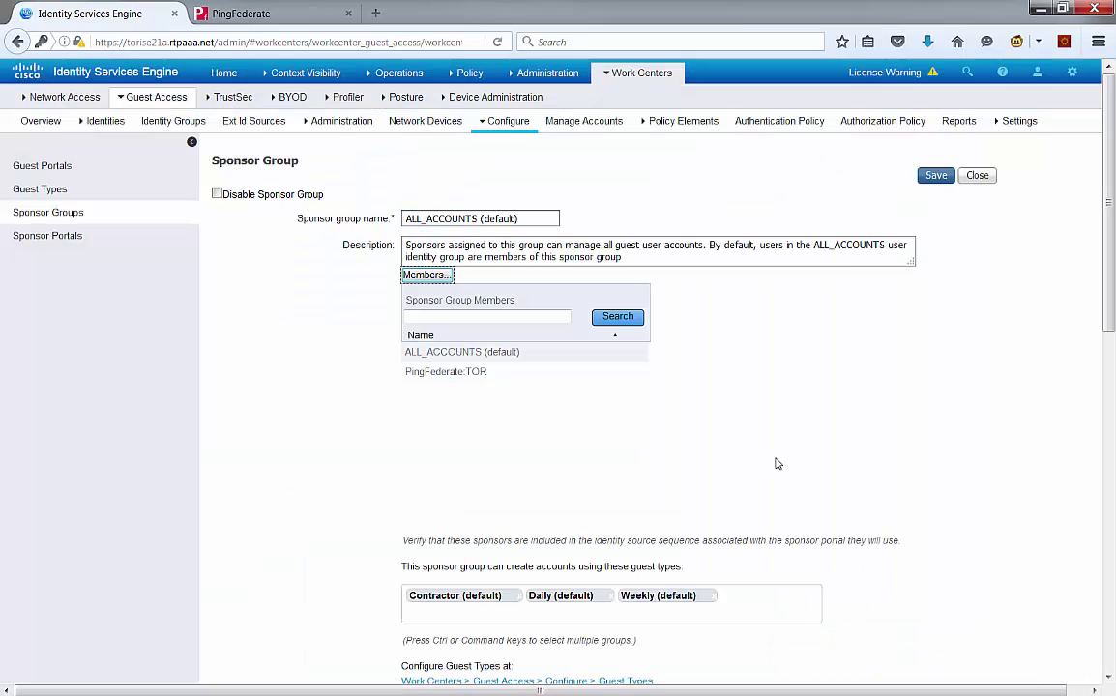
- Review the ALL_ACCOUNTS (default) group's guest types, locations and sponsor permissions, and save the sponsor group
scroll(778, 463, "down", 10)
scroll(864, 503, "up", 10)
scroll(870, 508, "down", 6)
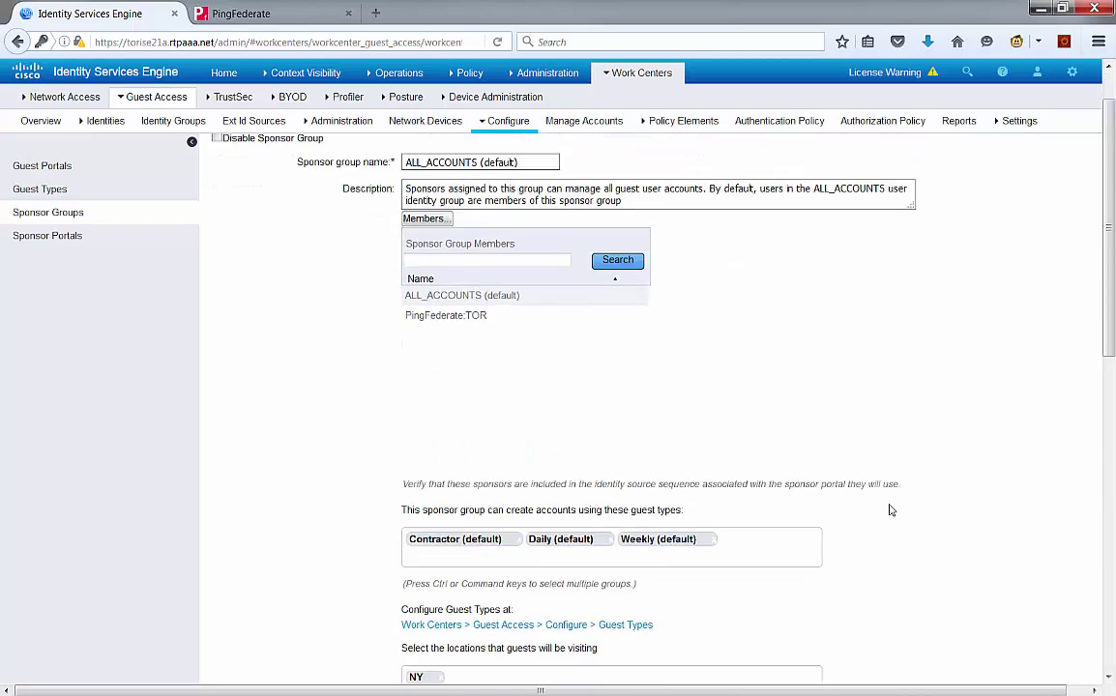
scroll(897, 512, "down", 4)
scroll(896, 513, "up", 5)
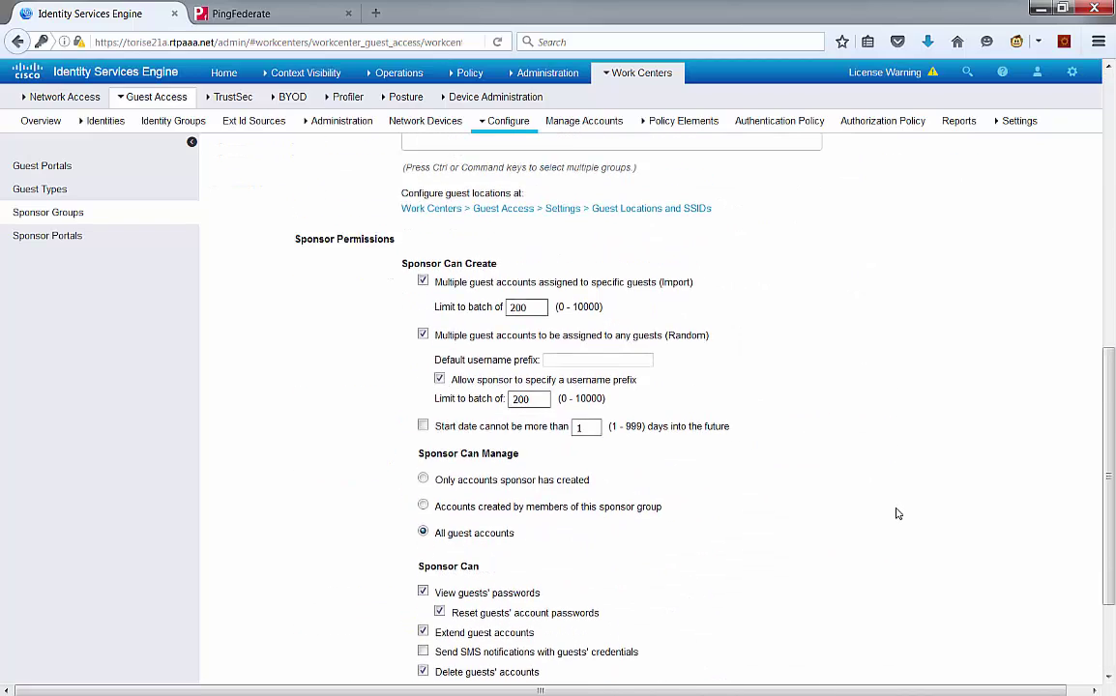
scroll(896, 518, "up", 5)
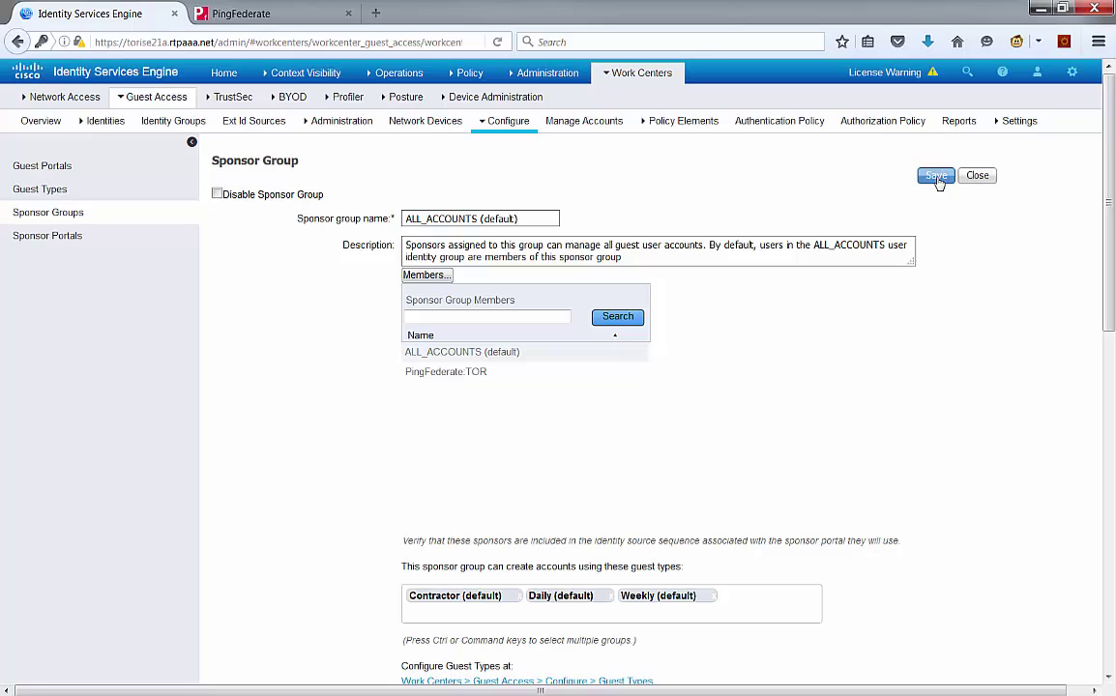
left_click(936, 175)
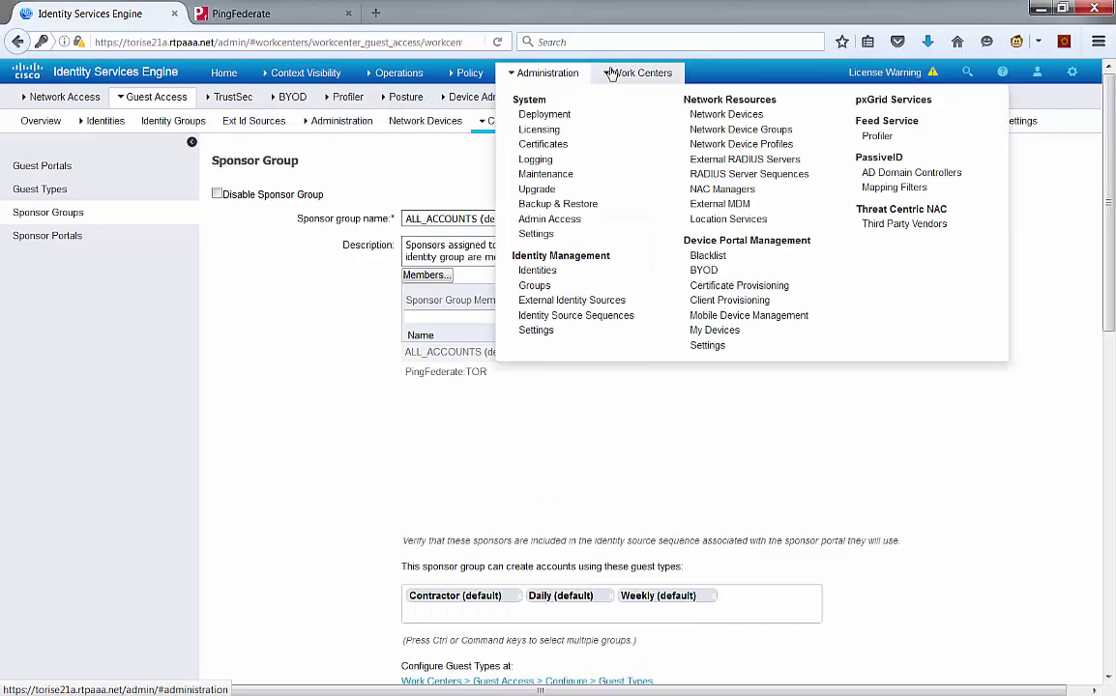
- Open the Sponsor Portal (default) settings under Guest Access and launch the portal's test URL
mouse_move(642, 76)
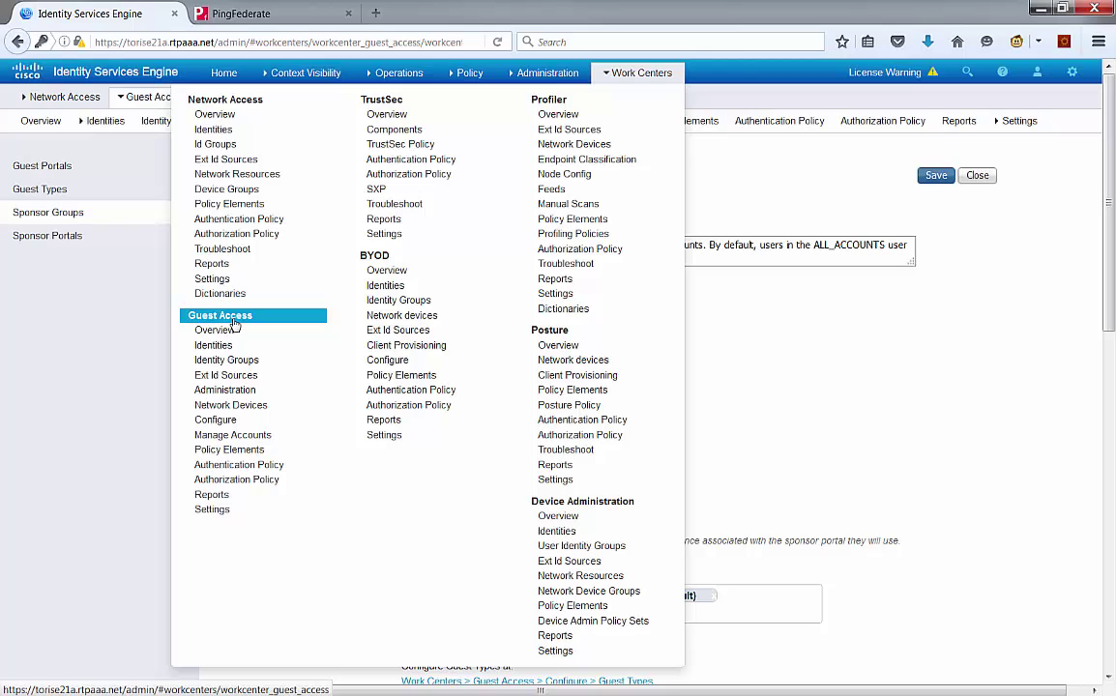
left_click(215, 419)
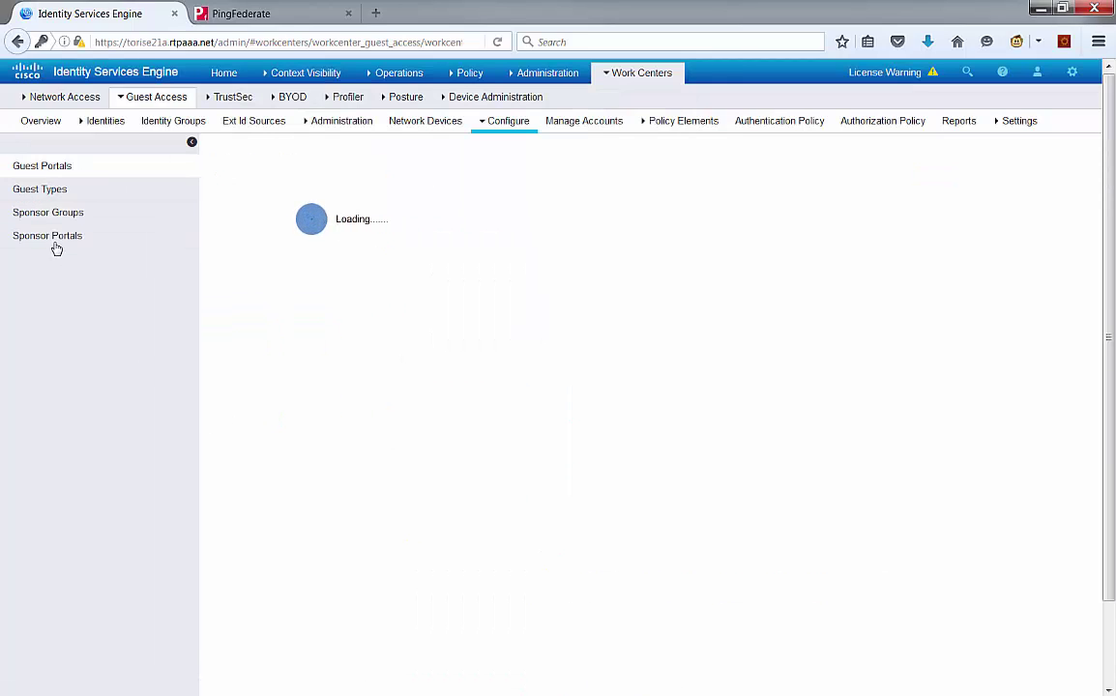
left_click(51, 238)
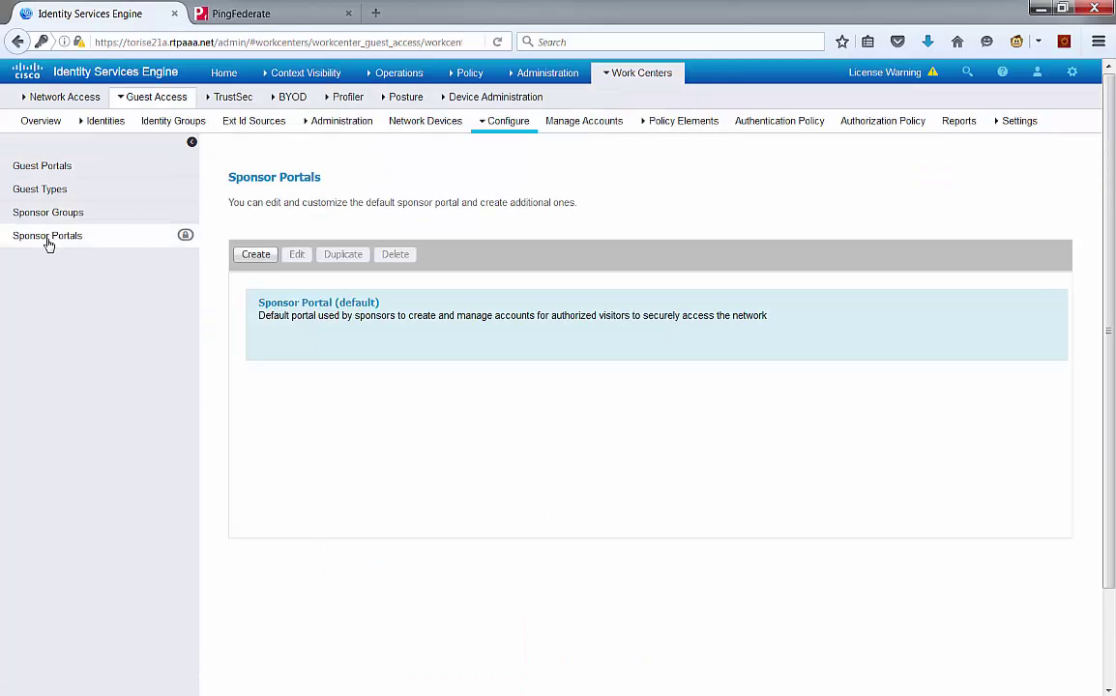
left_click(327, 303)
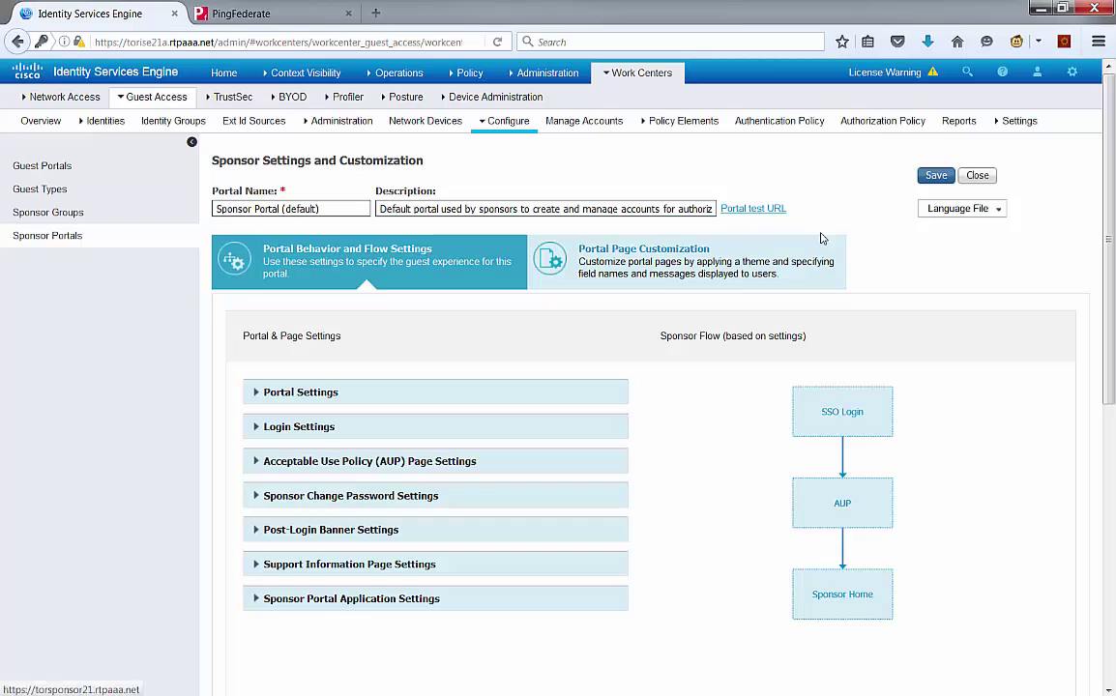
left_click(752, 209)
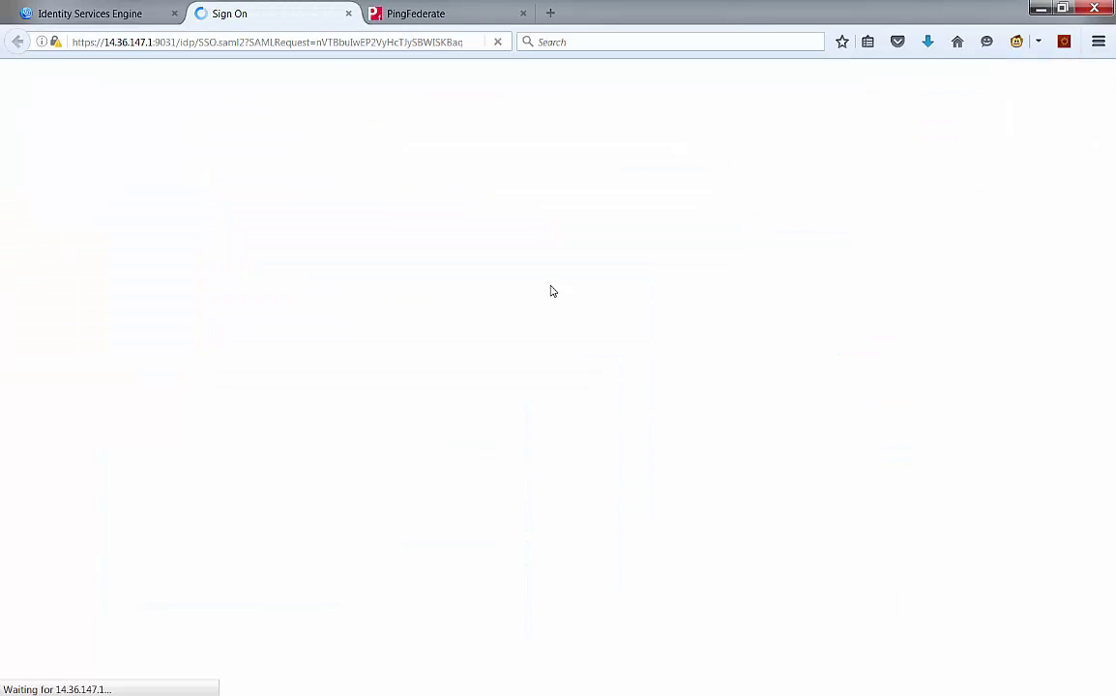
- Return to Identity Services Engine and examine the sponsor portal's page customizations, including the Support Information and Error pages
left_click(131, 18)
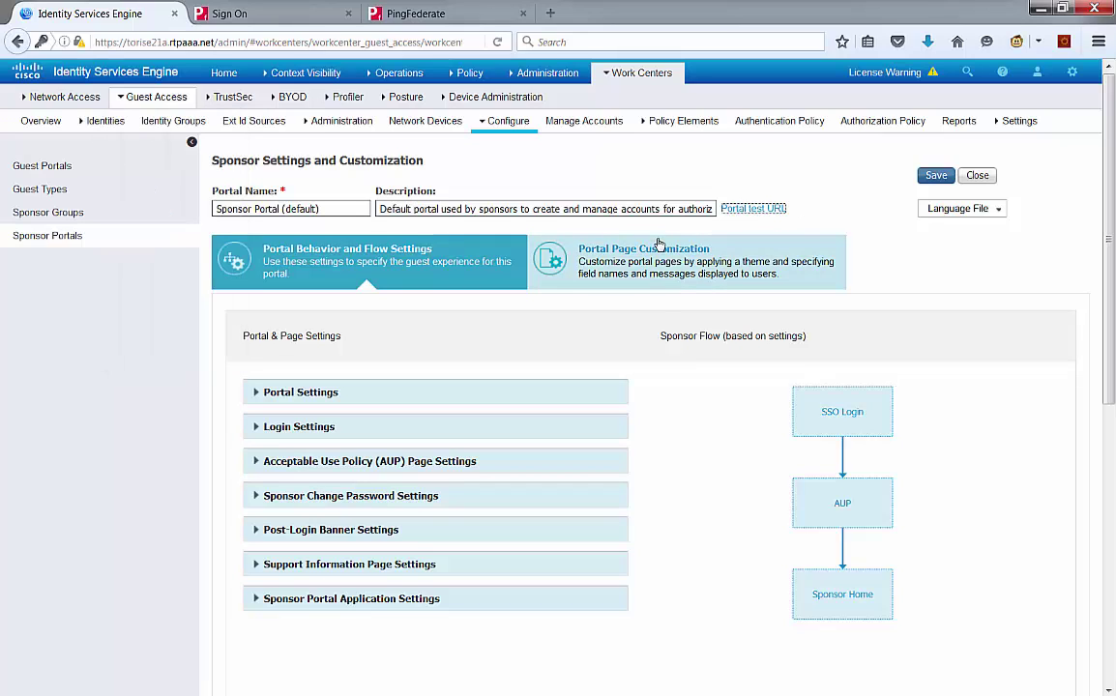
left_click(704, 271)
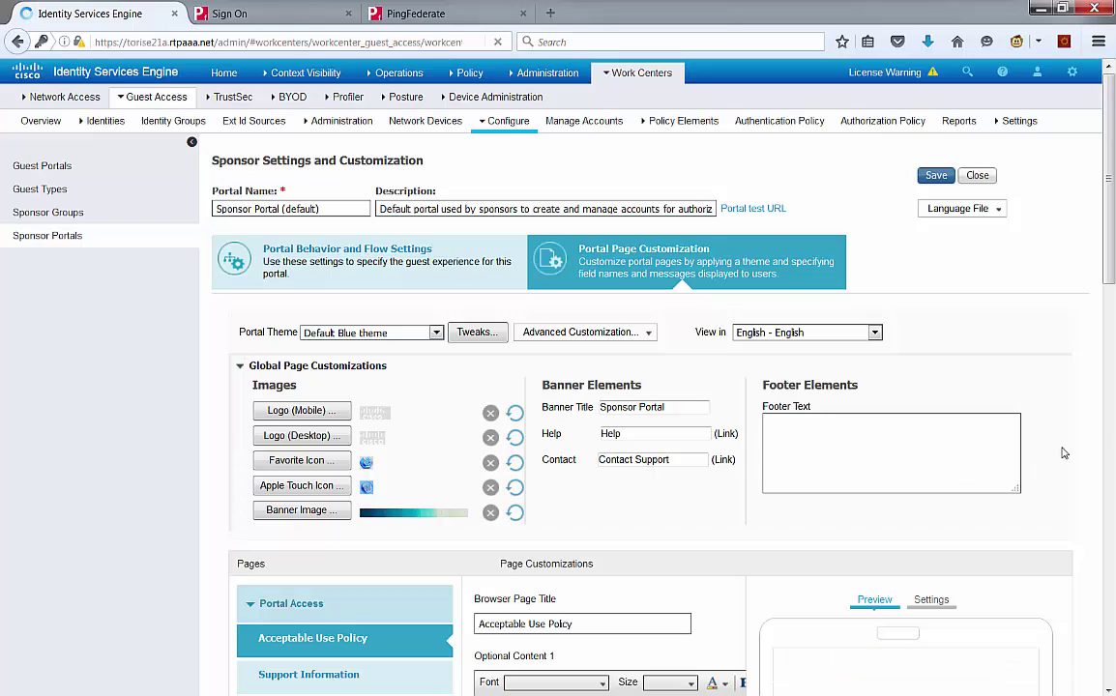
scroll(1056, 438, "down", 5)
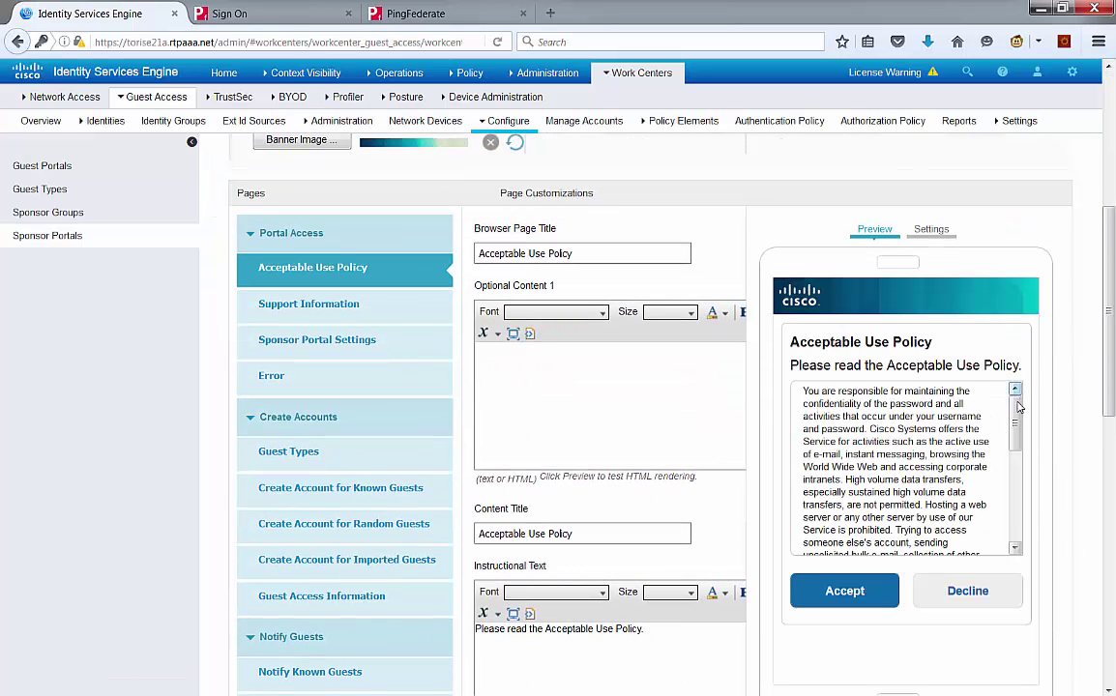
left_click(309, 303)
left_click(290, 377)
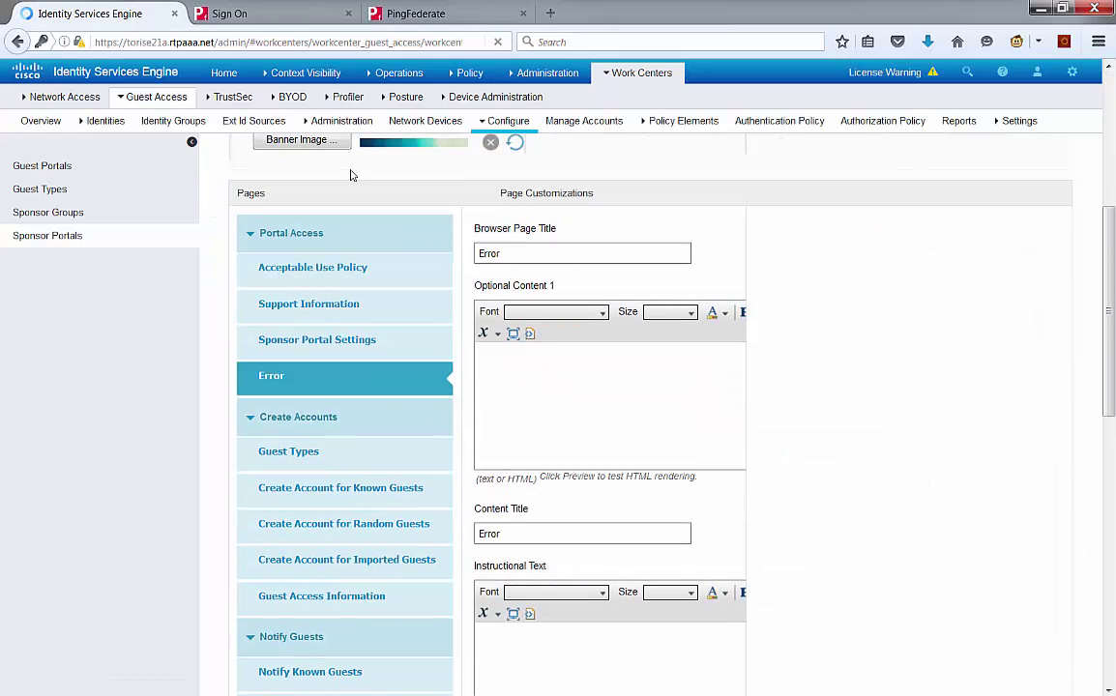
- Switch to the portal's Sign On page and close the PingFederate administration page
left_click(278, 13)
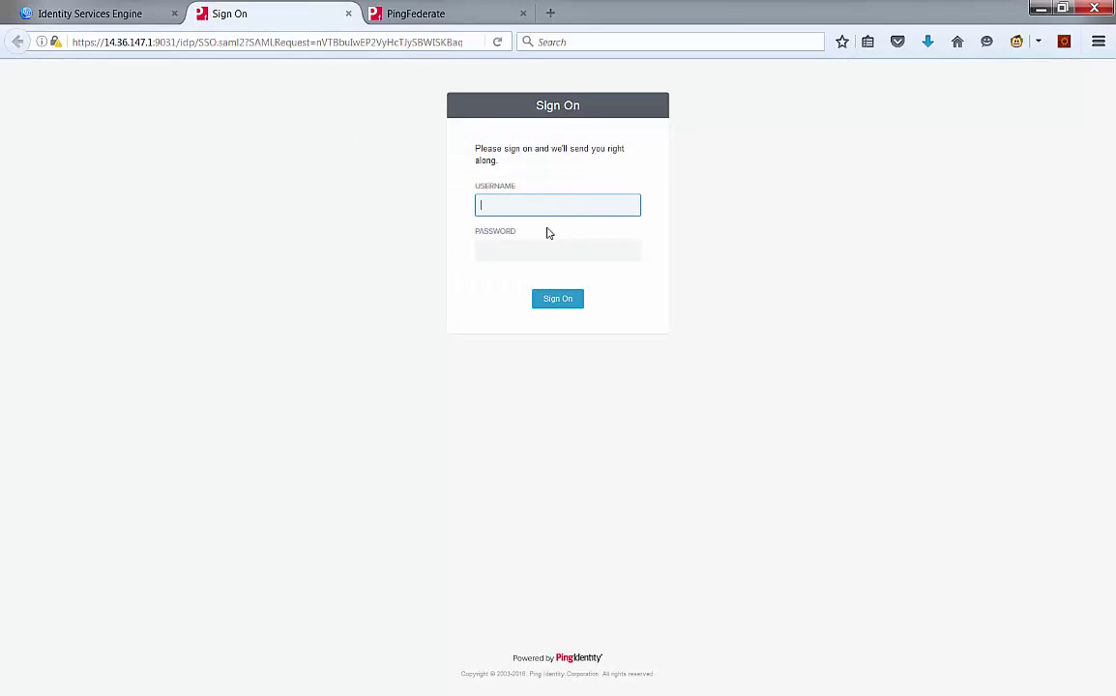
left_click(498, 235)
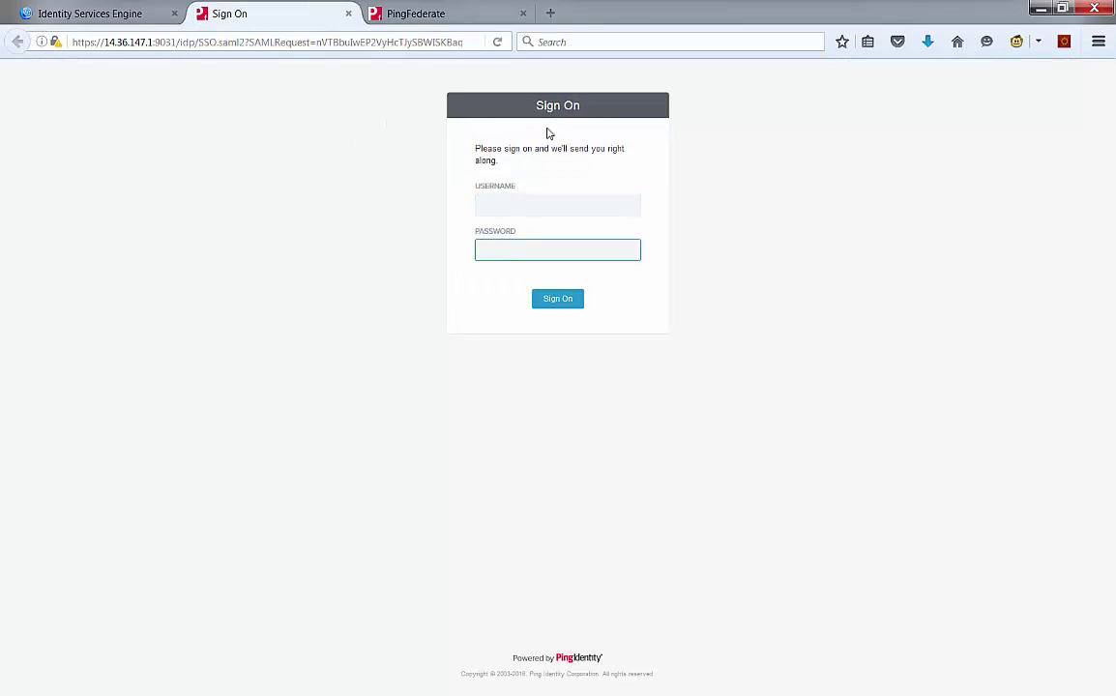
left_click(543, 209)
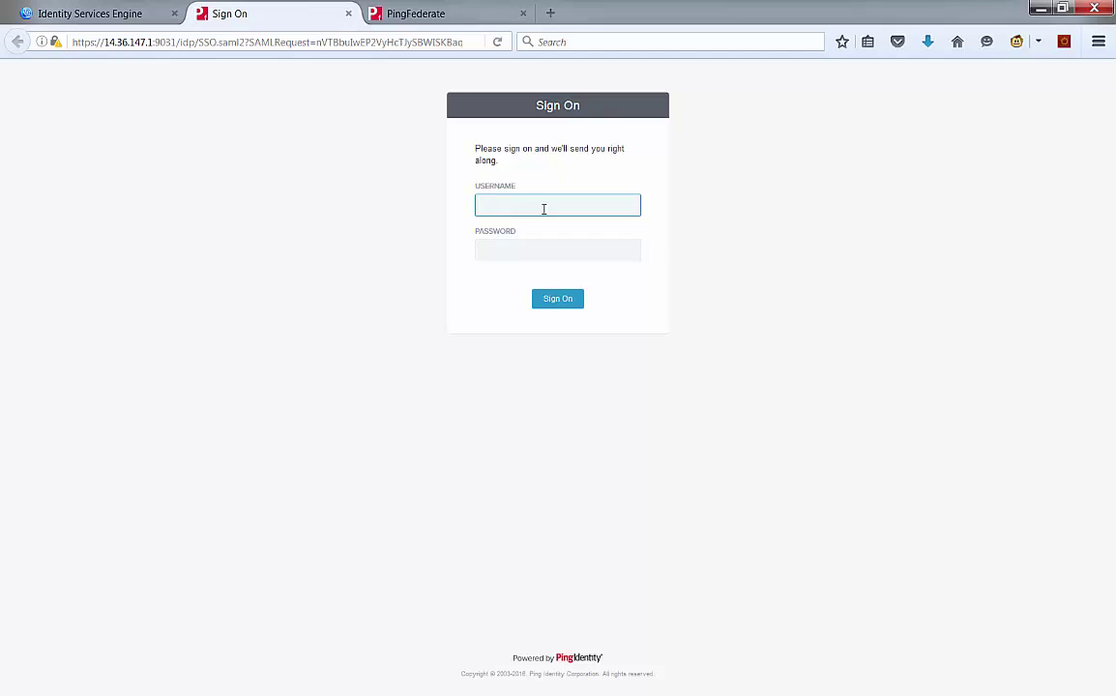
left_click(467, 13)
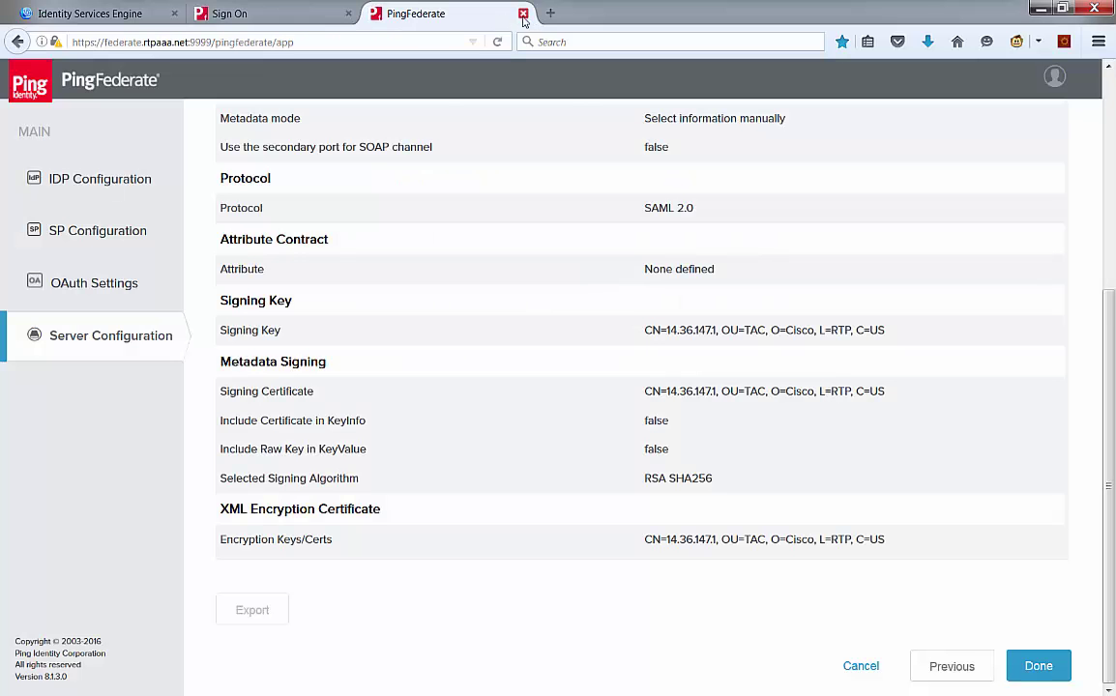
left_click(522, 14)
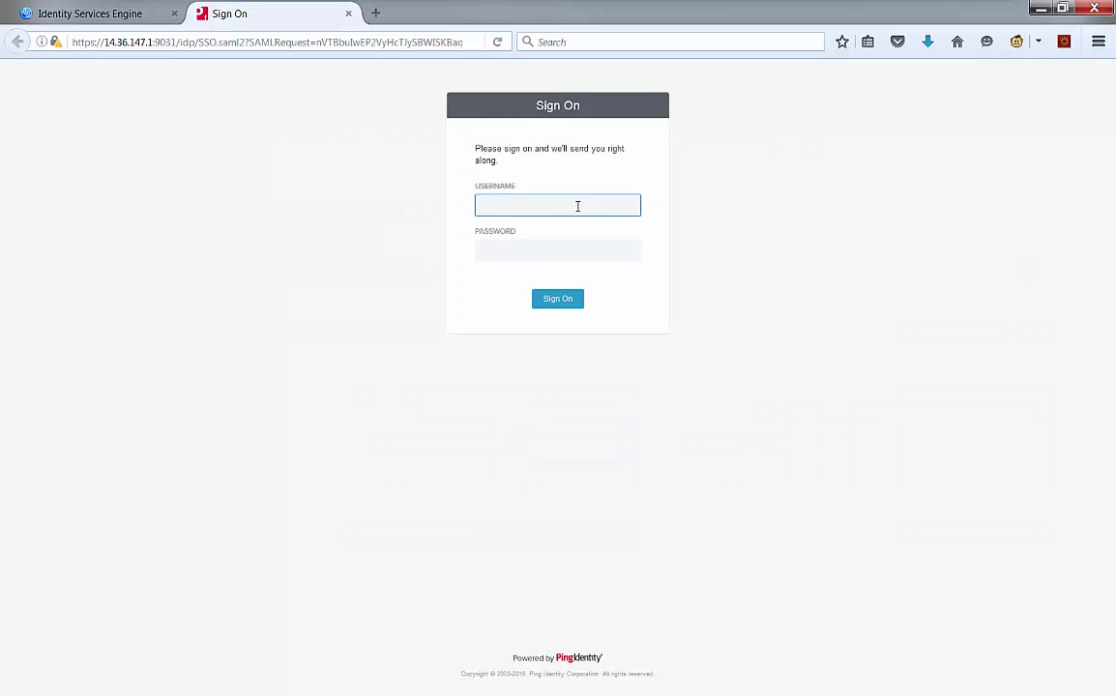
- Sign on to the sponsor portal with the sponsor's username and account password, and dismiss the offer to remember the login
type("antontor")
key("Tab")
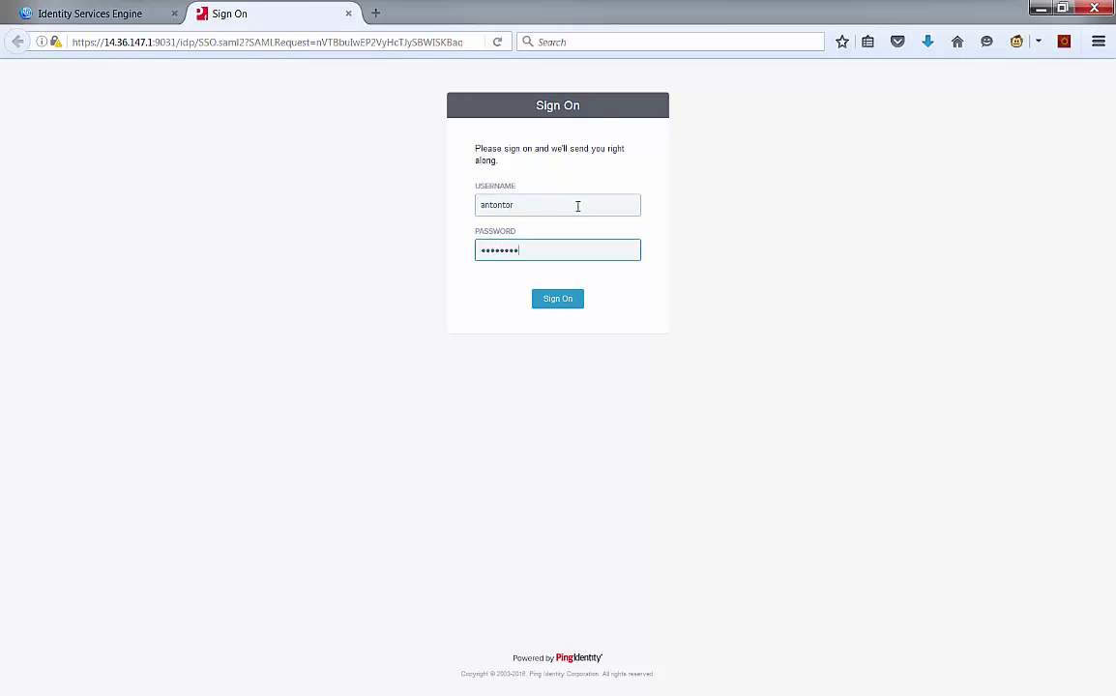
key("Return")
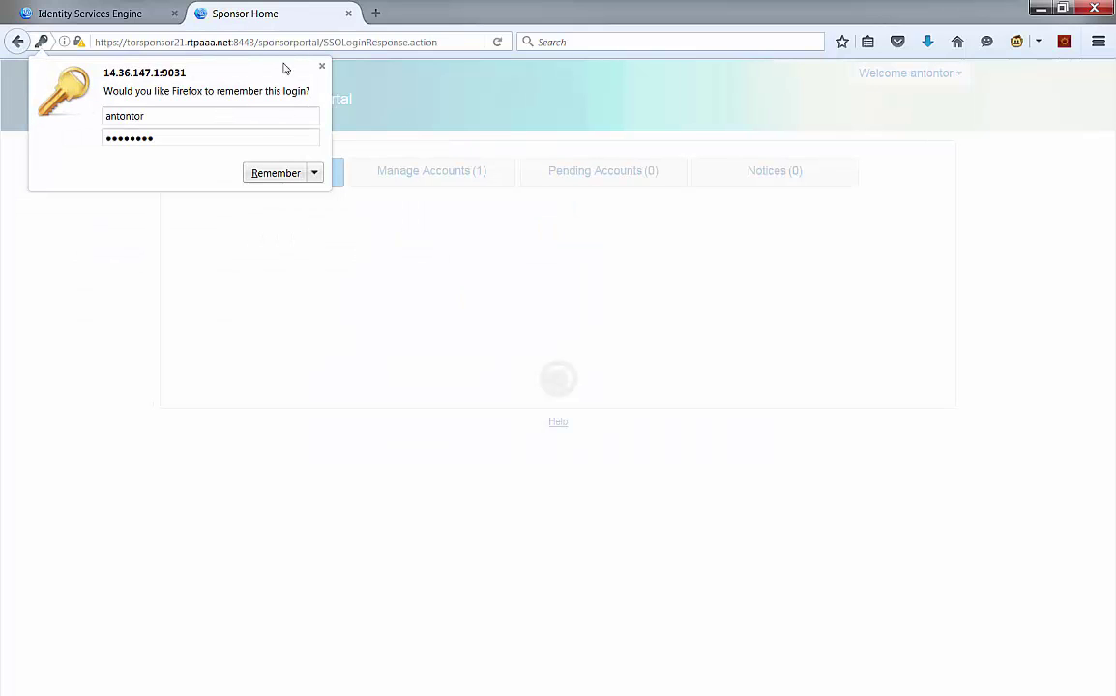
left_click(336, 104)
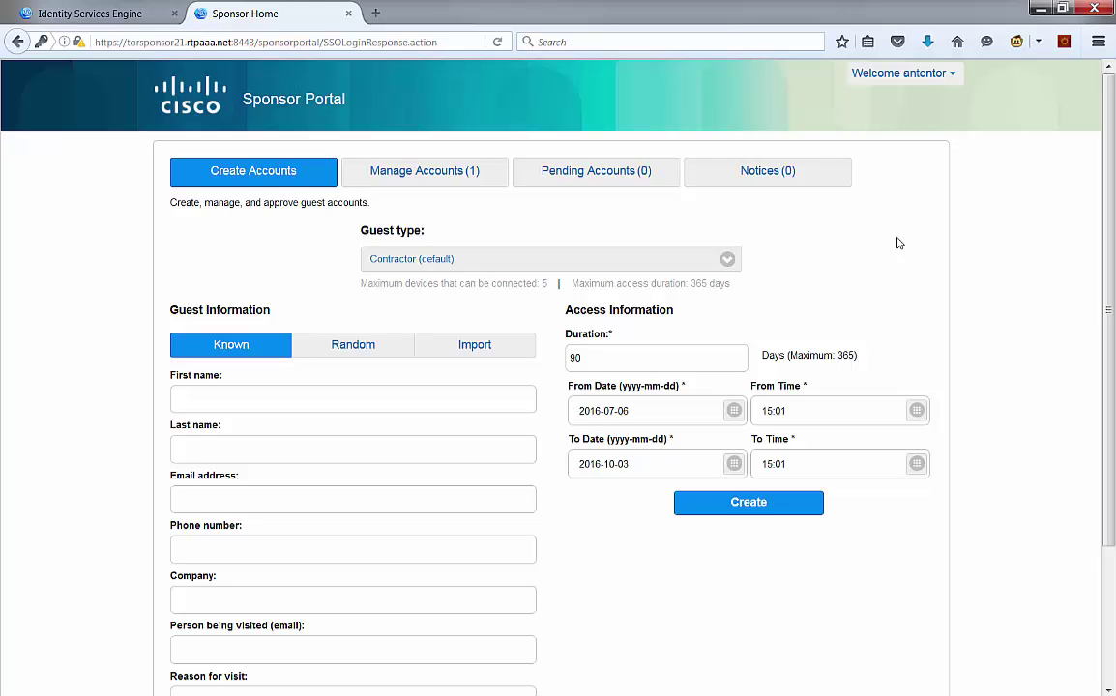
- Create 2 random Contractor (default) guest accounts with the username prefix guest
left_click(365, 353)
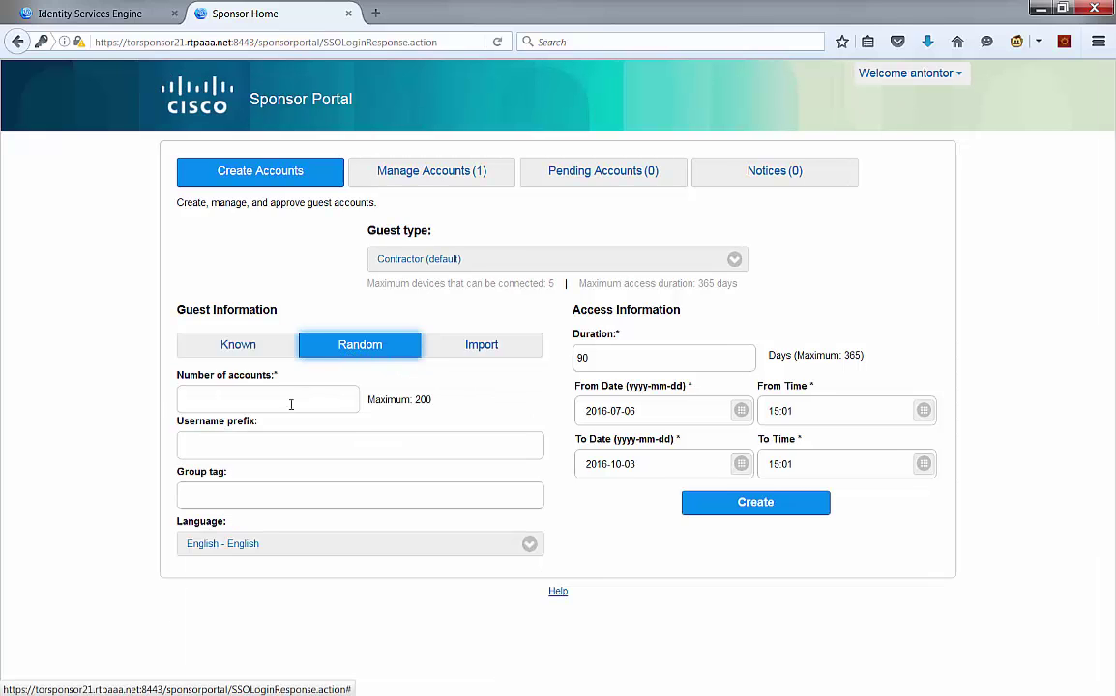
left_click(298, 402)
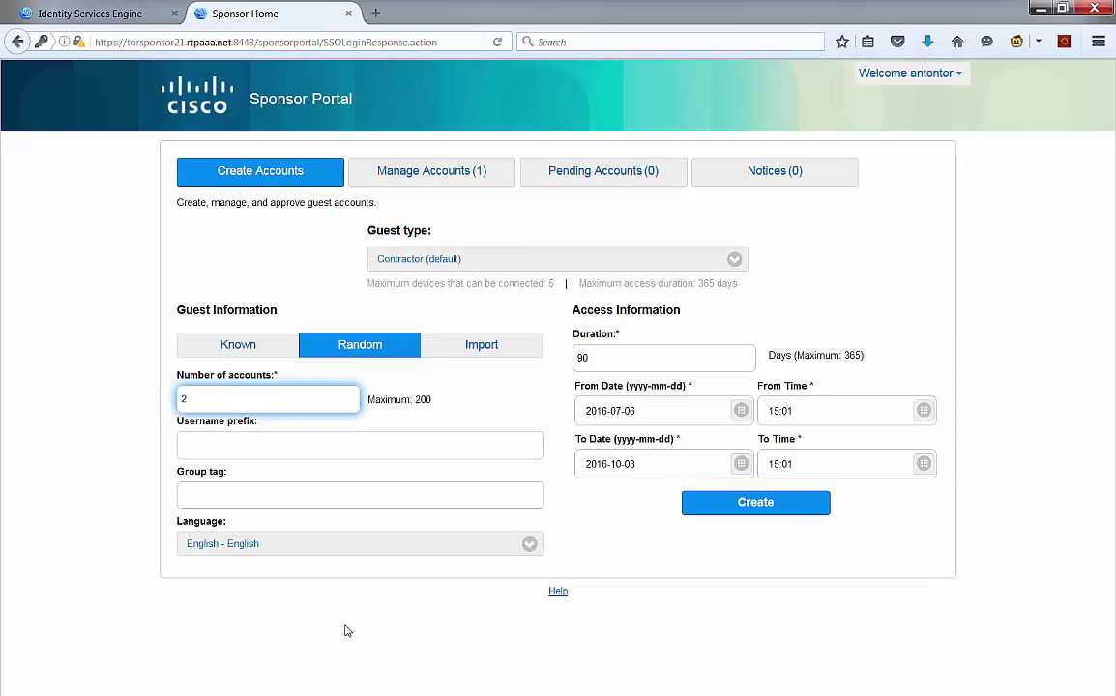
left_click(309, 439)
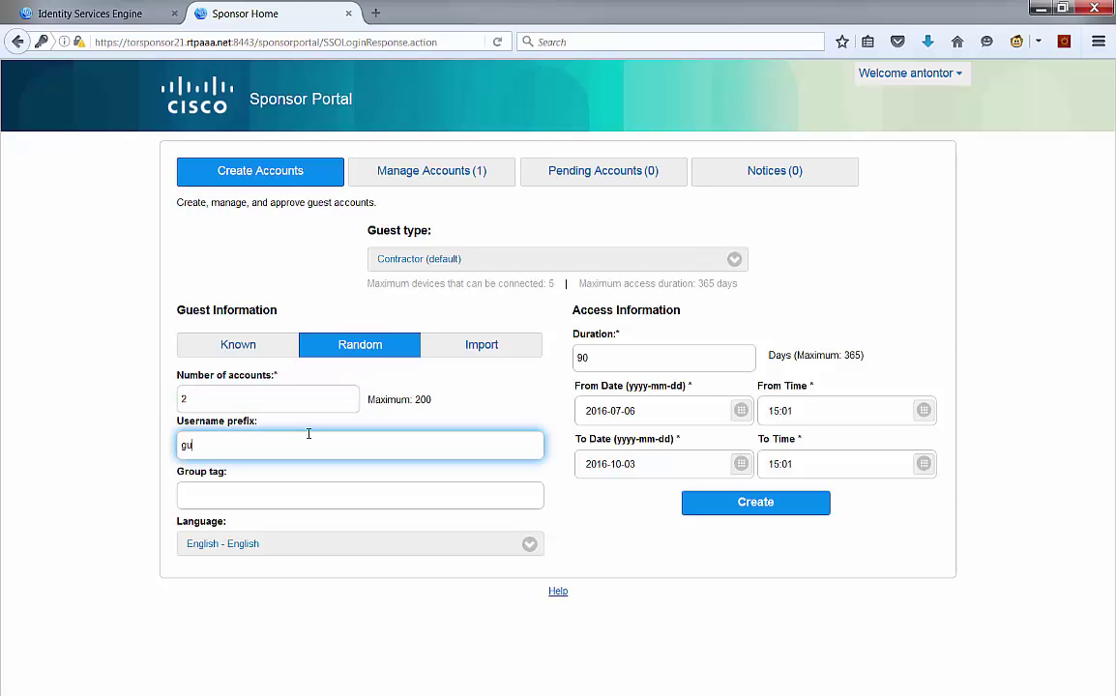
left_click(657, 535)
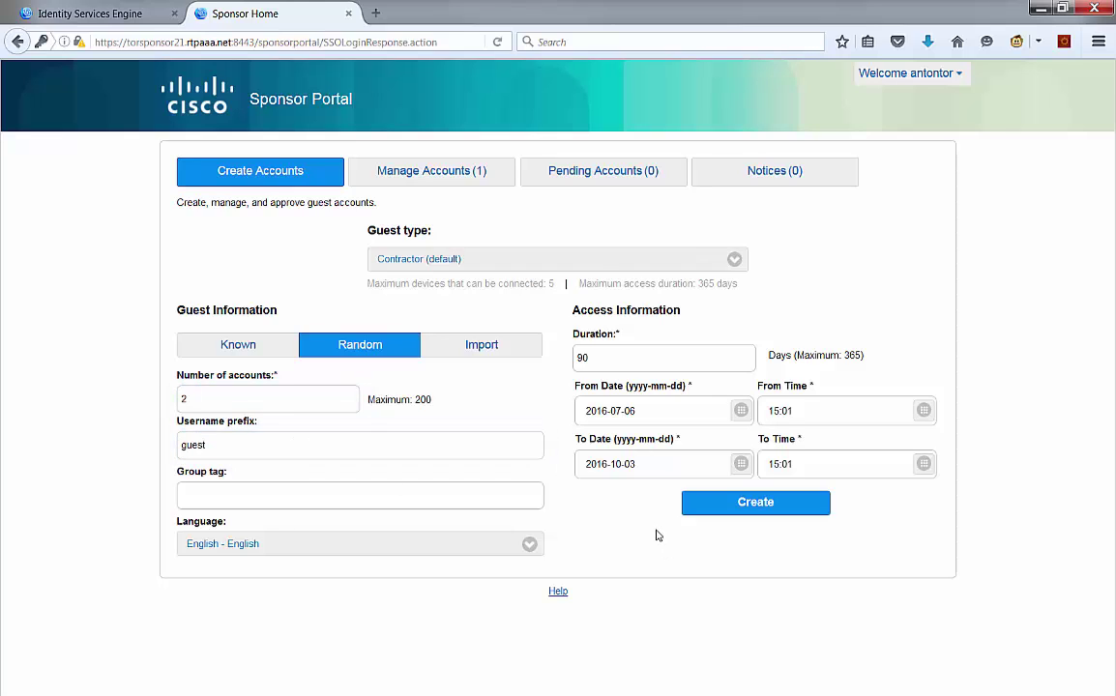
left_click(745, 510)
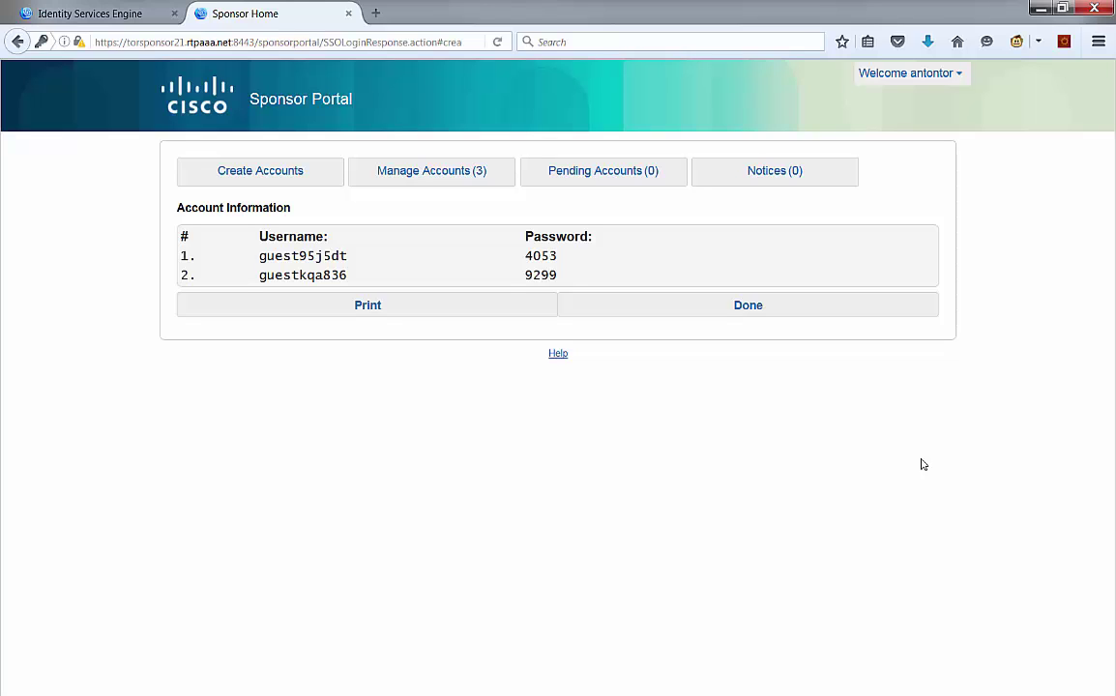
- Close the new accounts' information and open the first guest account's details from the managed accounts
left_click(748, 309)
left_click(754, 311)
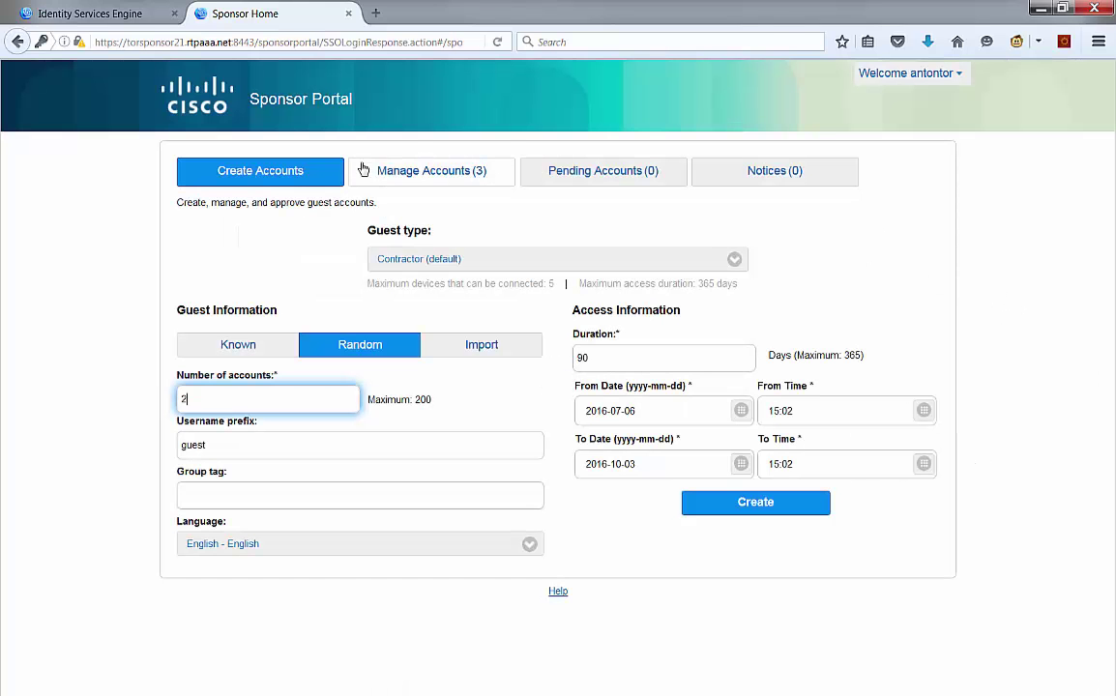
left_click(440, 170)
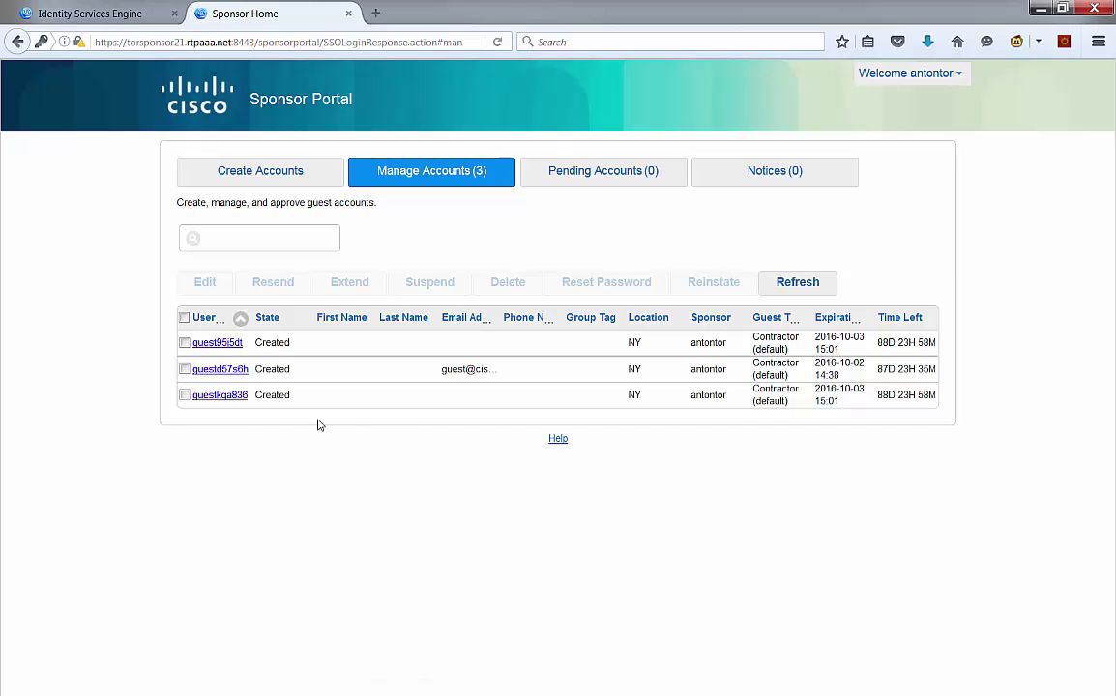
left_click(219, 344)
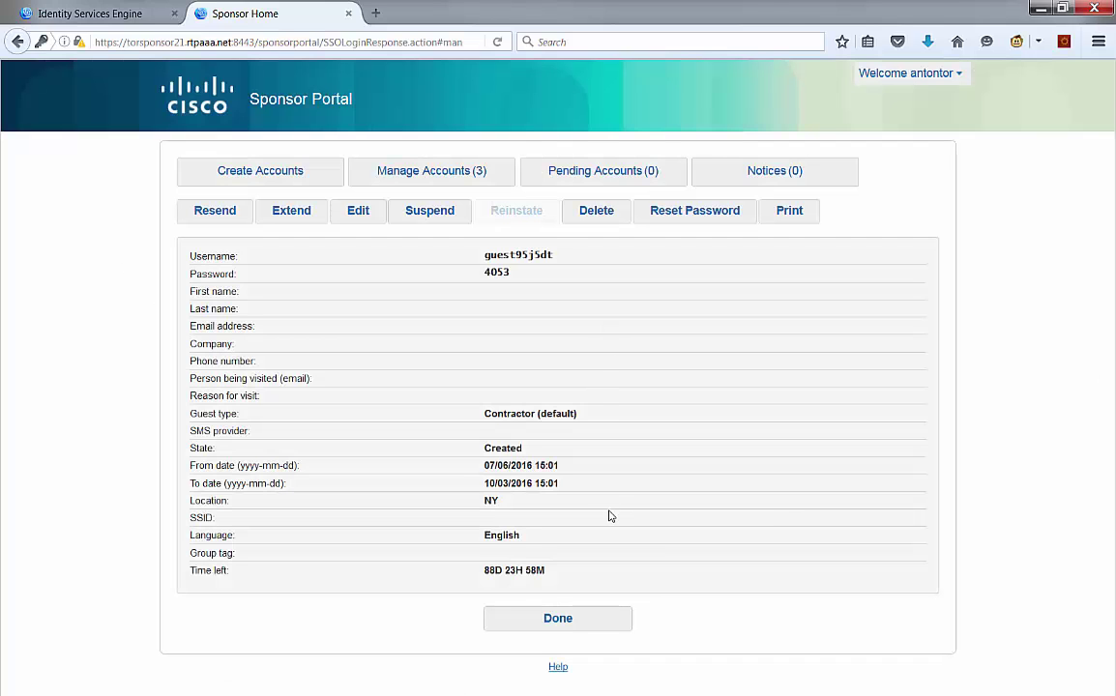
- Open the resend notification options, choose Email delivery, and check the sponsor's email address
left_click(217, 213)
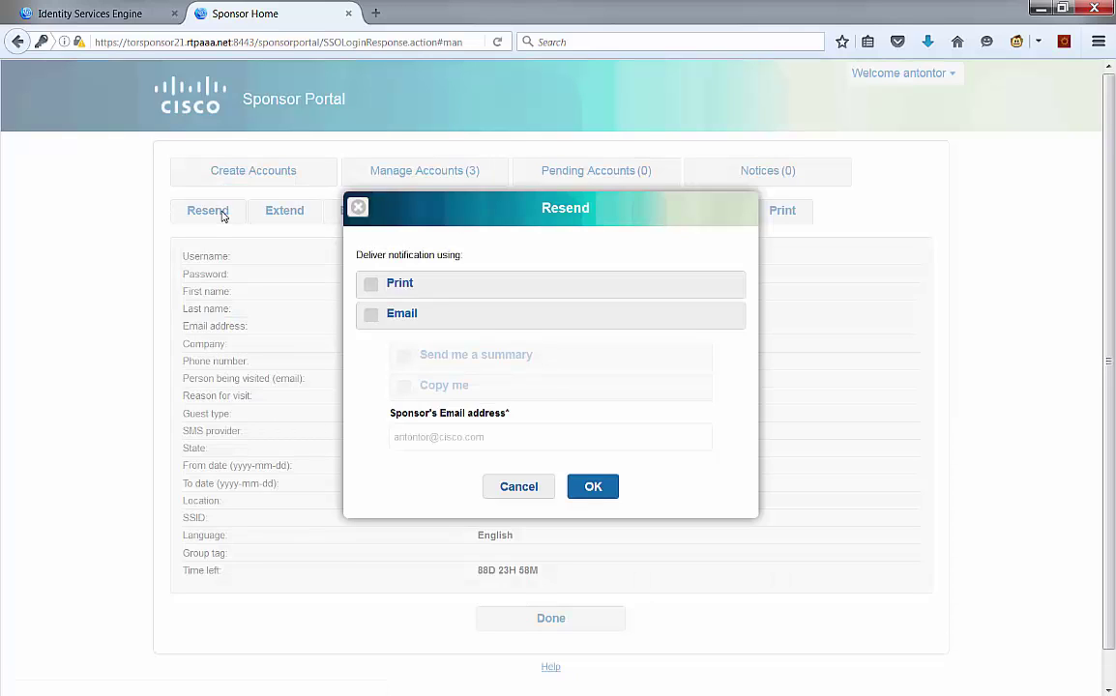
left_click(371, 316)
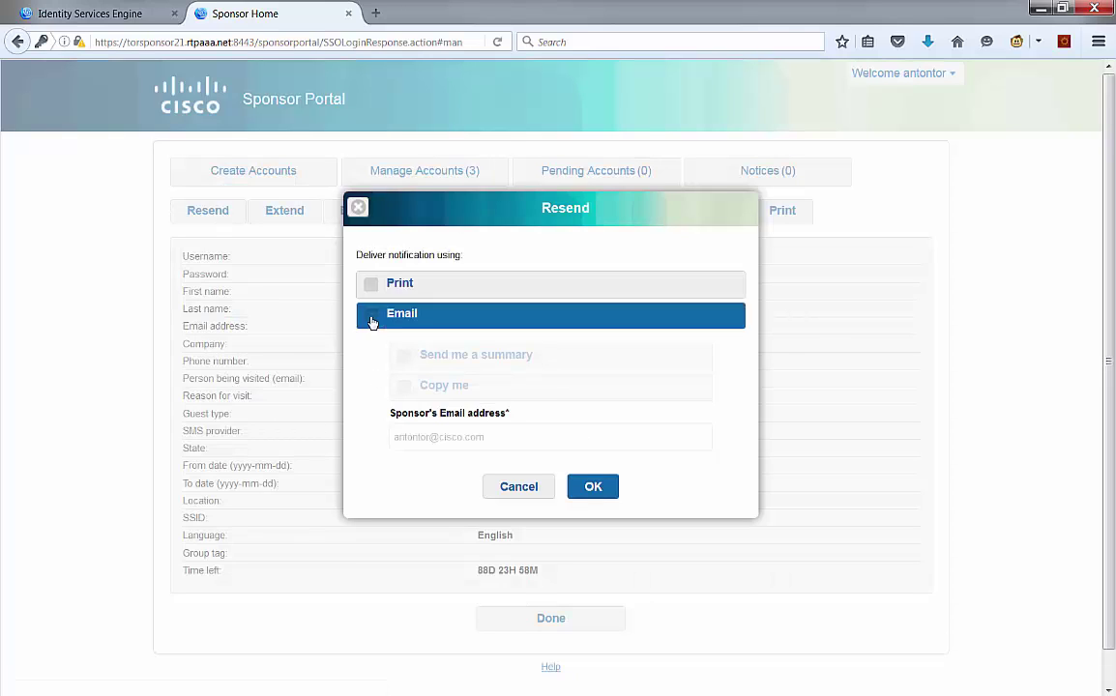
left_click_drag(507, 439, 365, 441)
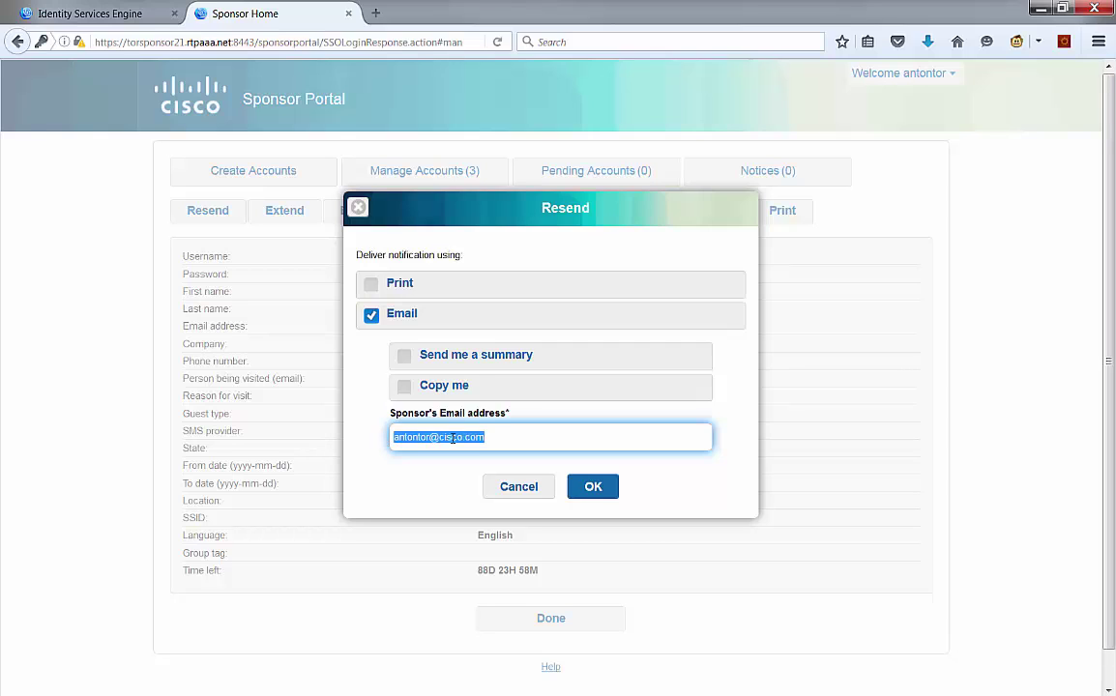
key("Tab")
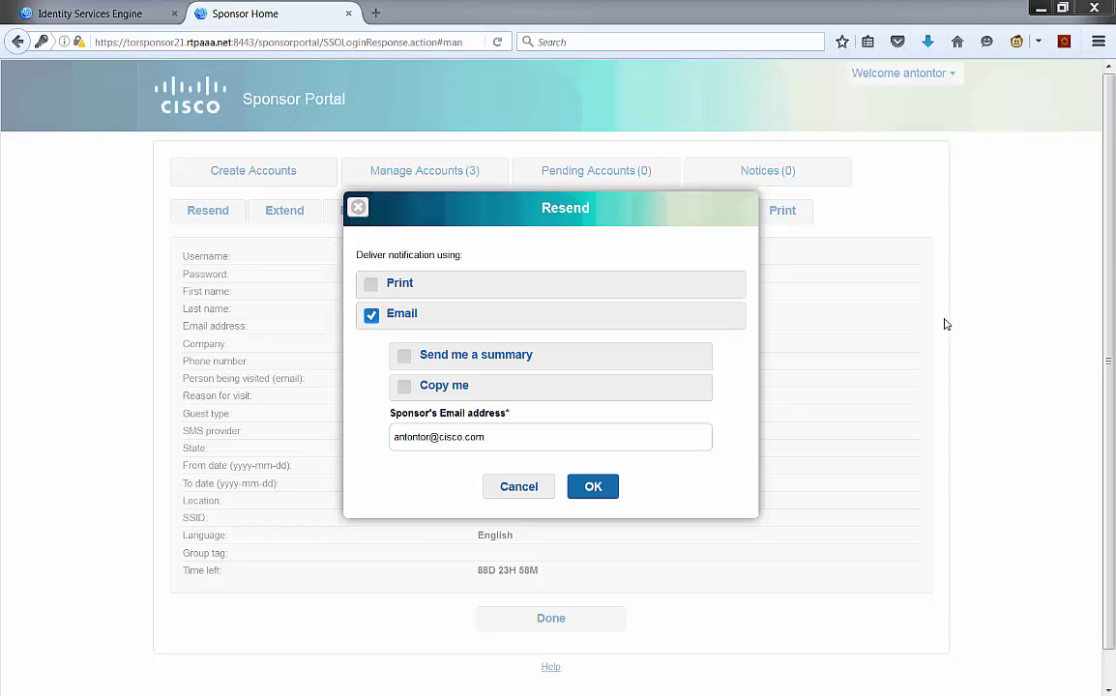
- Switch to the 172.18.124.200 remote desktop session, enlarge it, and open Active Directory Users and Computers
key("alt+Tab")
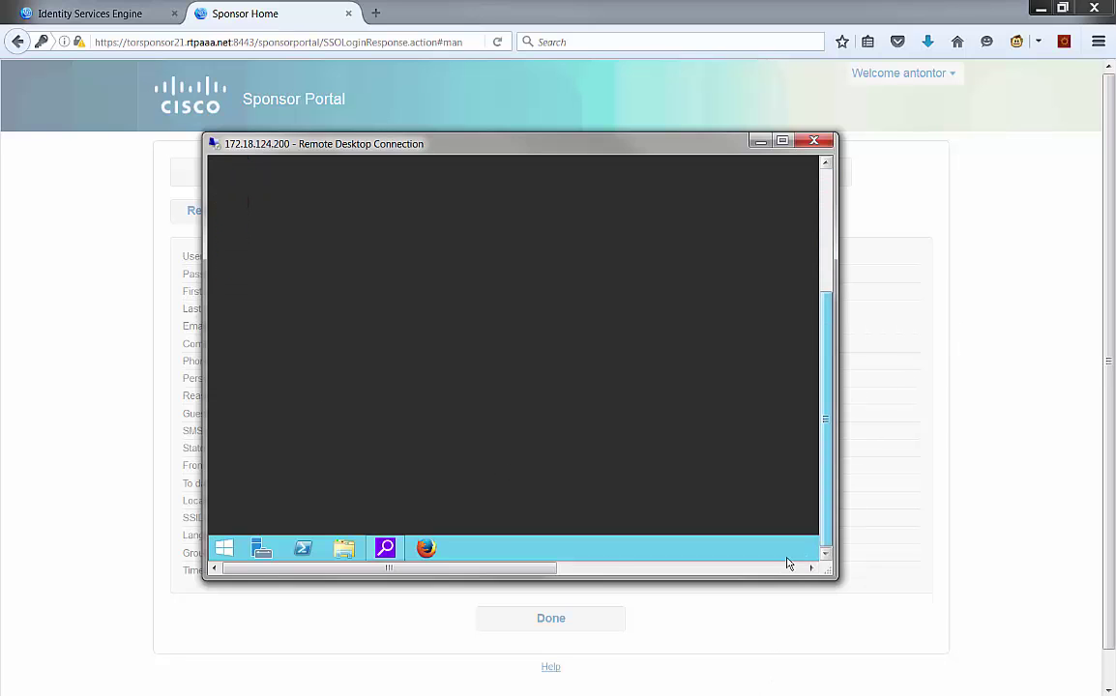
left_click(223, 549)
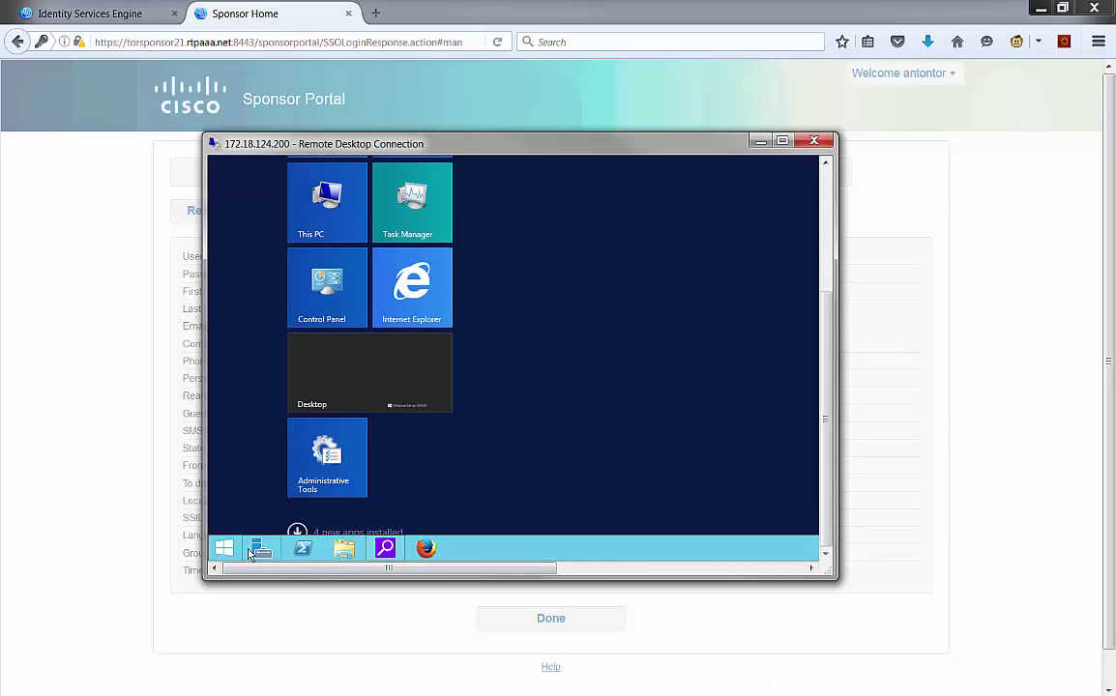
double_click(716, 143)
type("users")
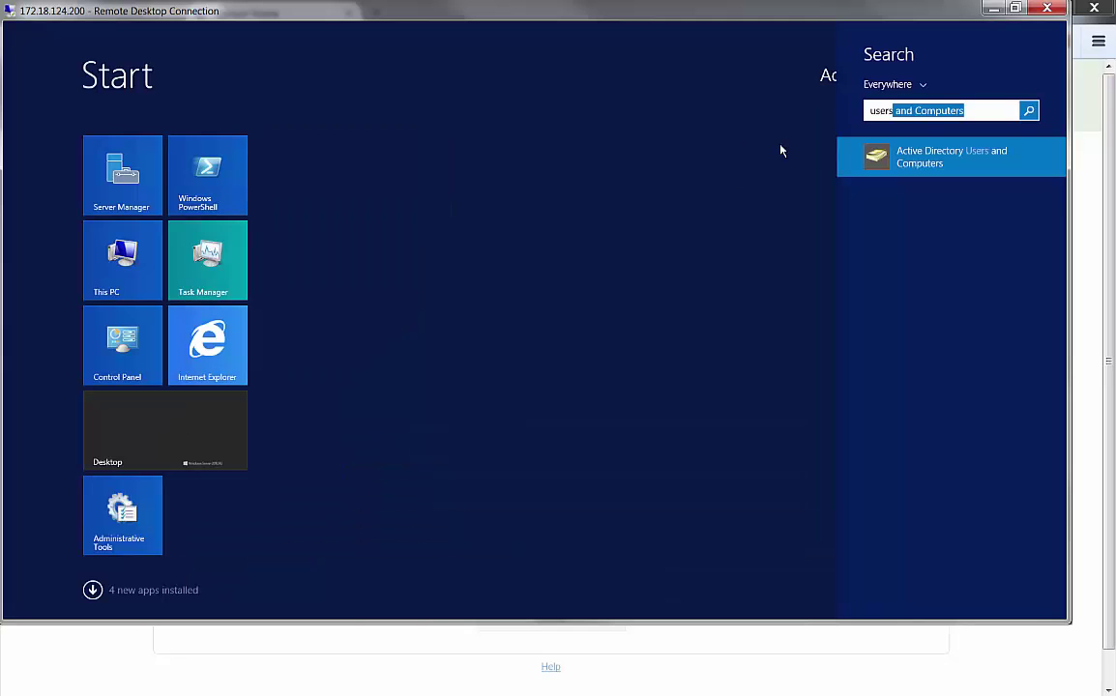
key("Return")
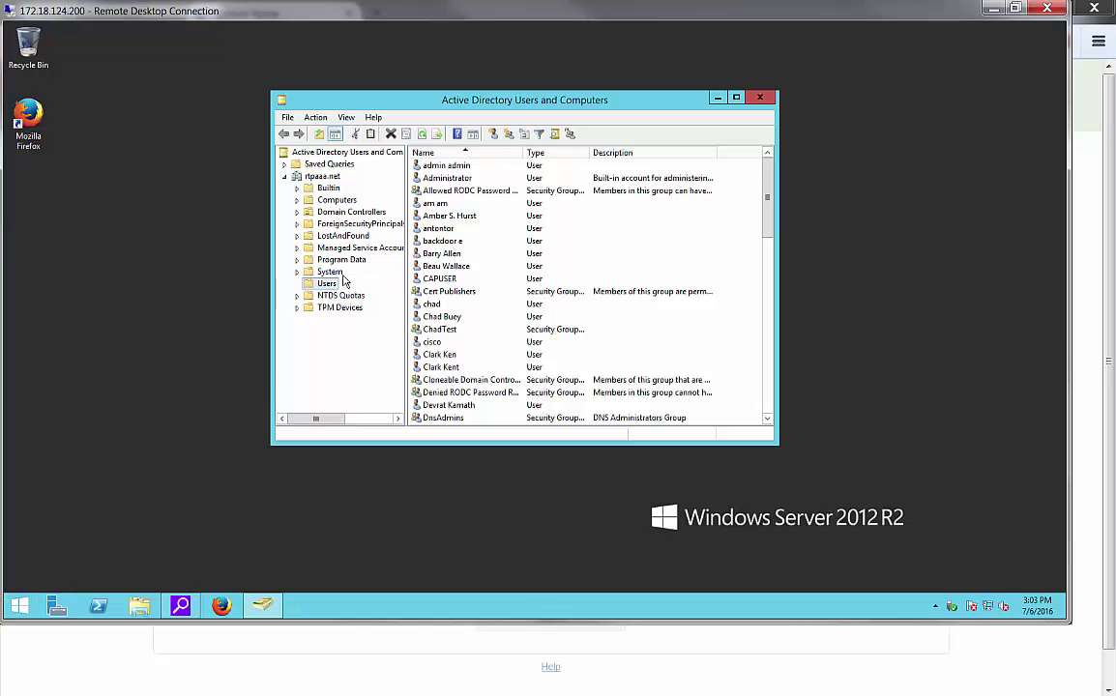
- Check the E-mail value in the sponsor user's properties, then close Active Directory Users and Computers and minimize the remote session
left_click(445, 205)
left_click(455, 228)
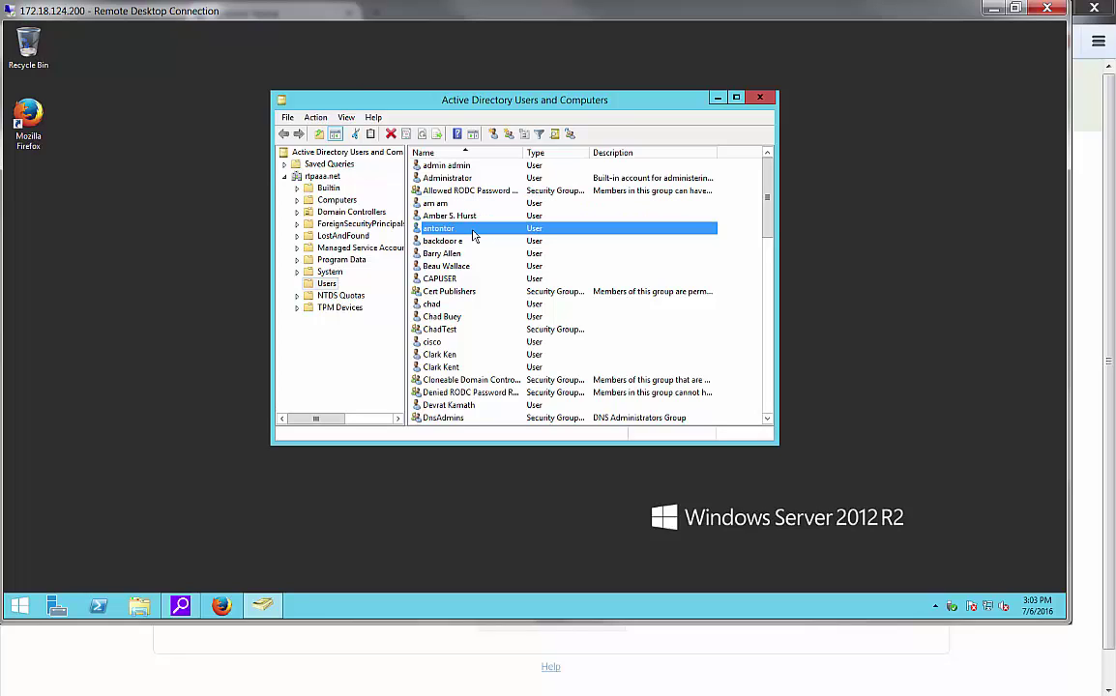
double_click(474, 232)
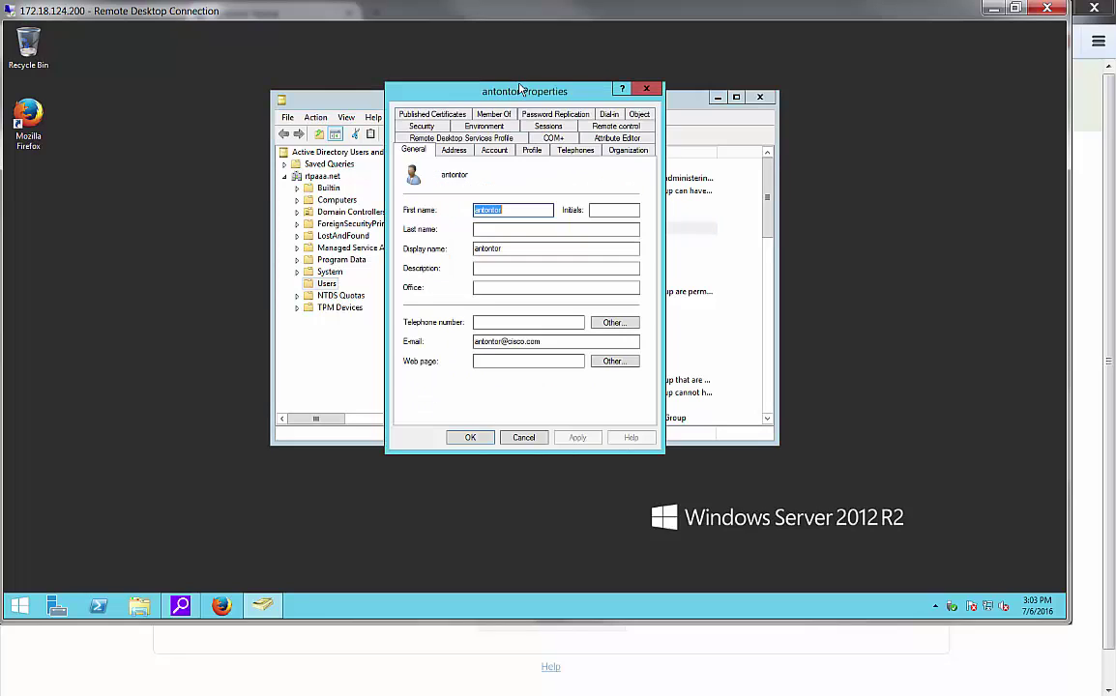
double_click(478, 341)
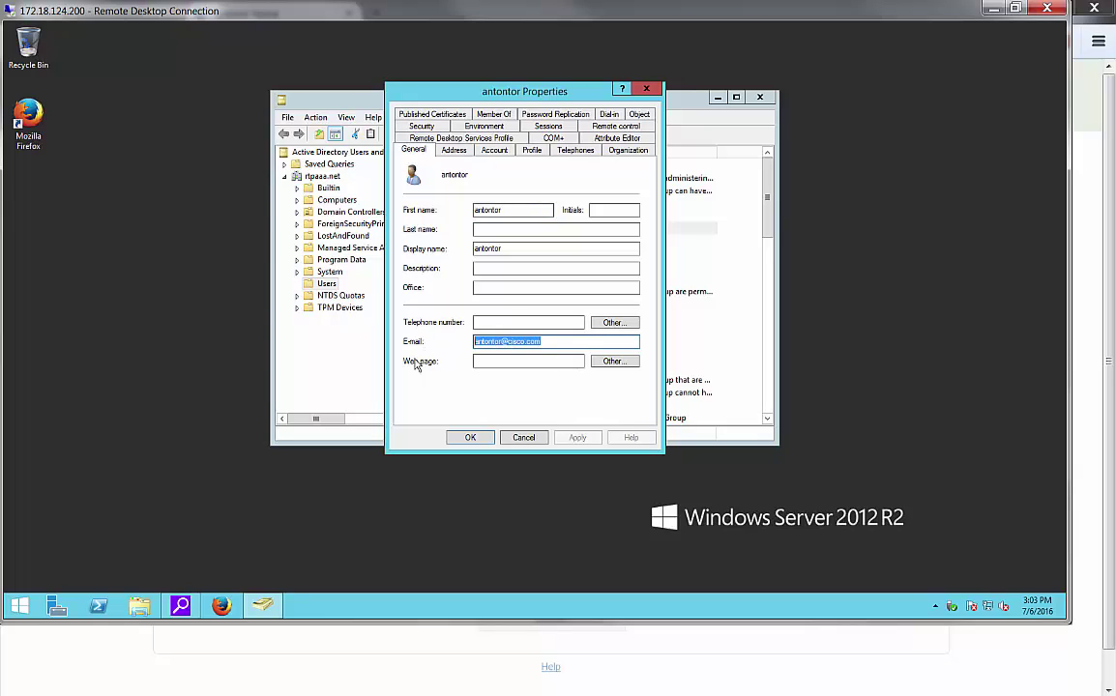
left_click(523, 437)
left_click(760, 100)
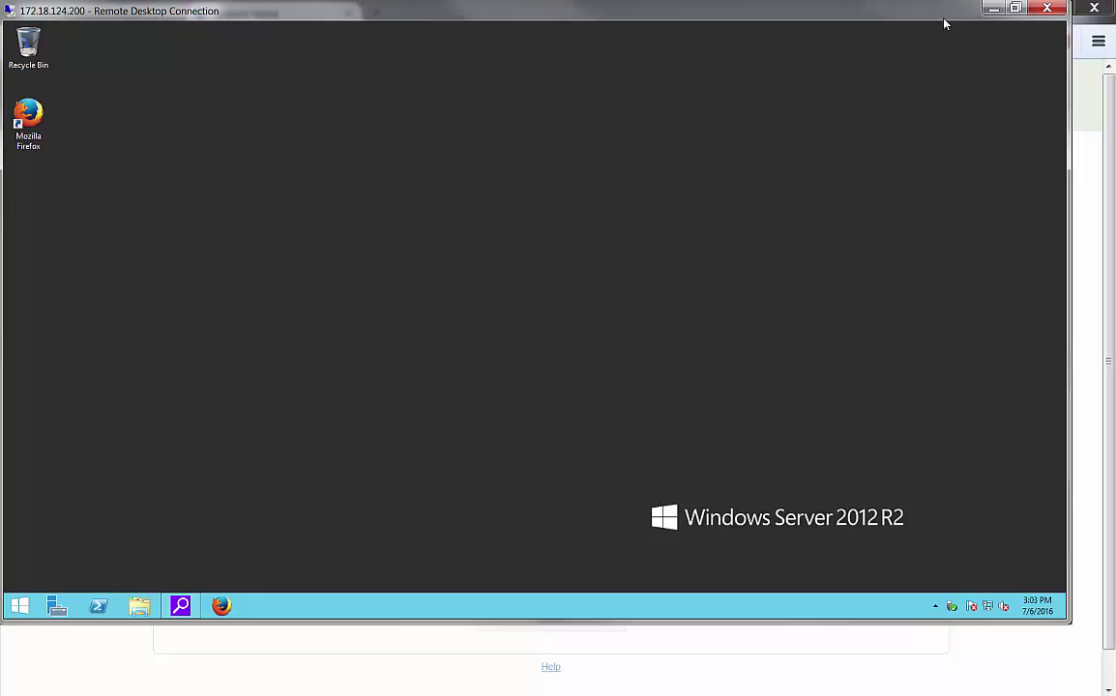
left_click(993, 8)
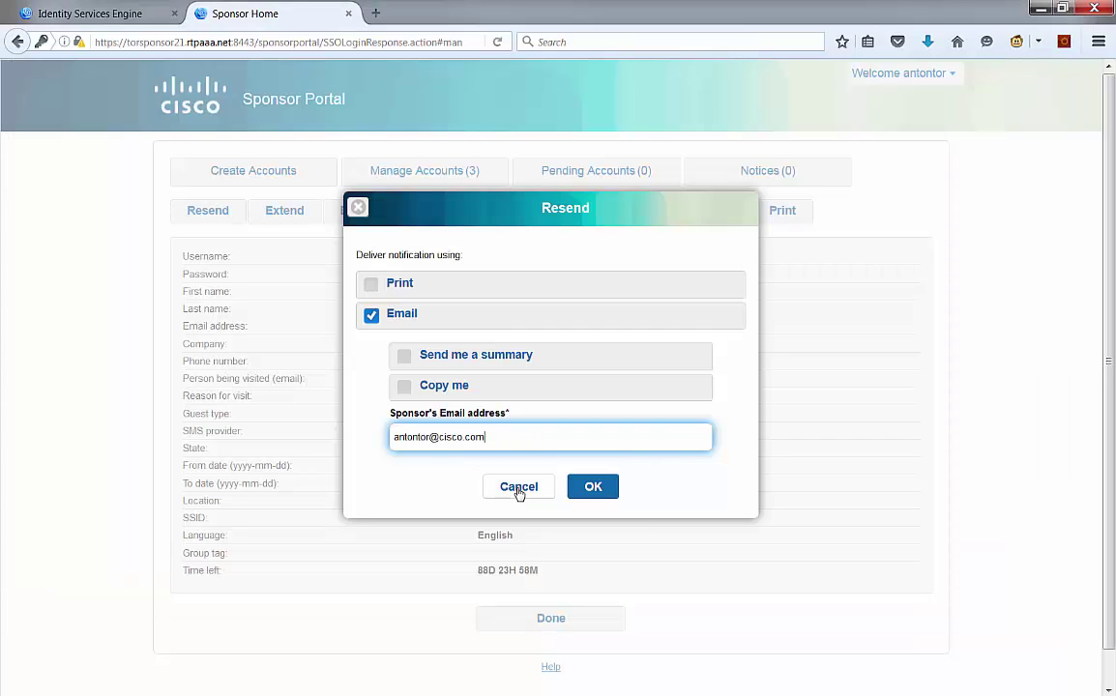
- Dismiss the resend options, leave the guest account's details, and close the sponsor portal page
left_click(358, 209)
left_click(542, 624)
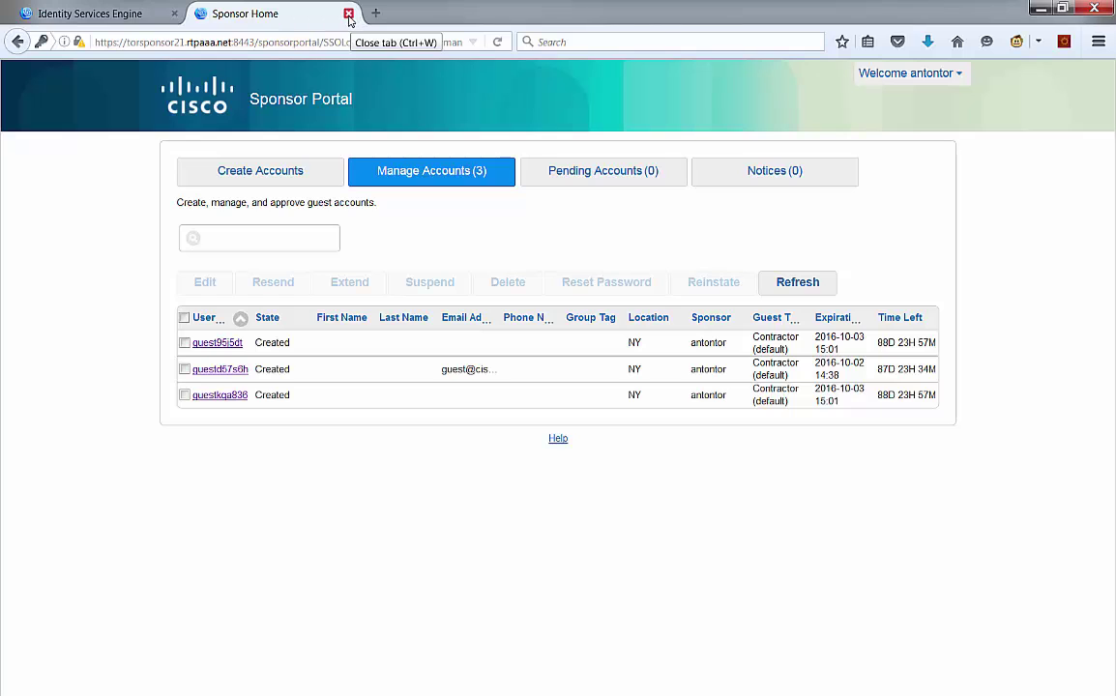
left_click(348, 13)
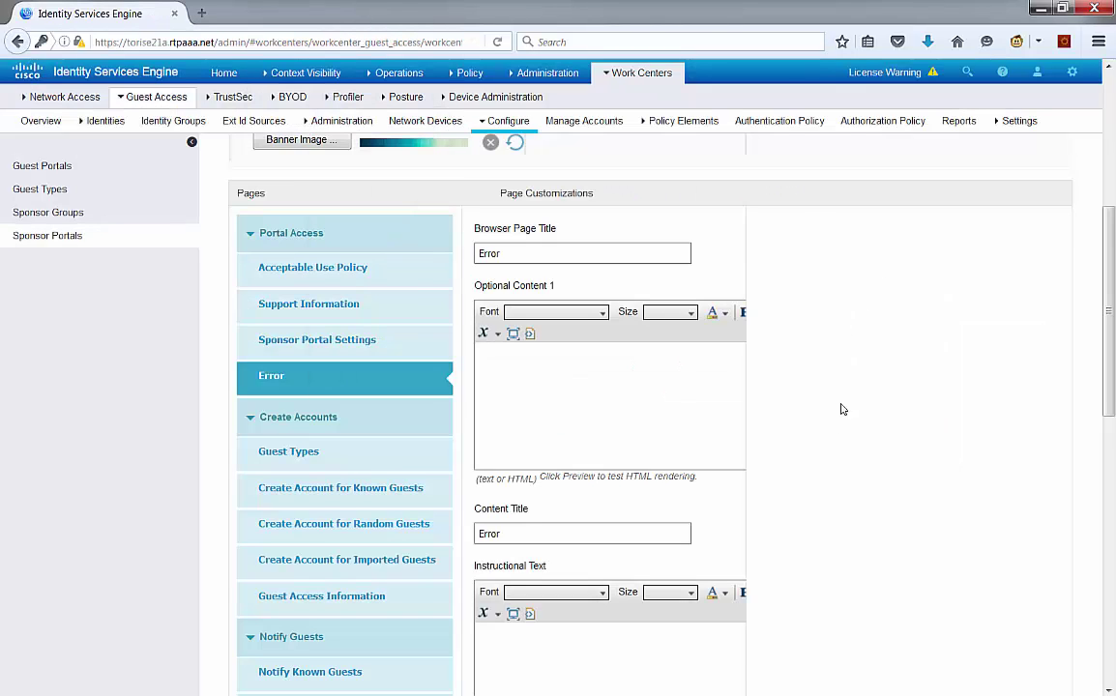
- Reopen the sponsor portal at torsponsor21.rtpaaa.net in a new browser tab to test single sign-on
scroll(841, 409, "up", 5)
key("ctrl+t")
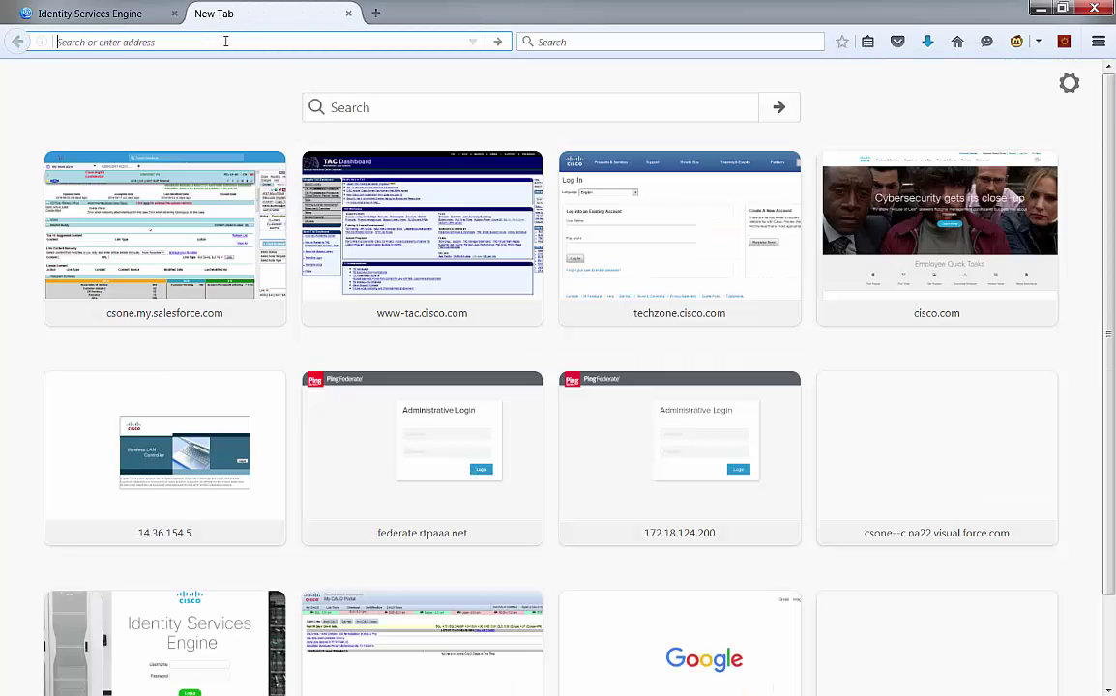
type("spo")
key("BackSpace")
key("BackSpace")
key("BackSpace")
type("tor")
key("Right")
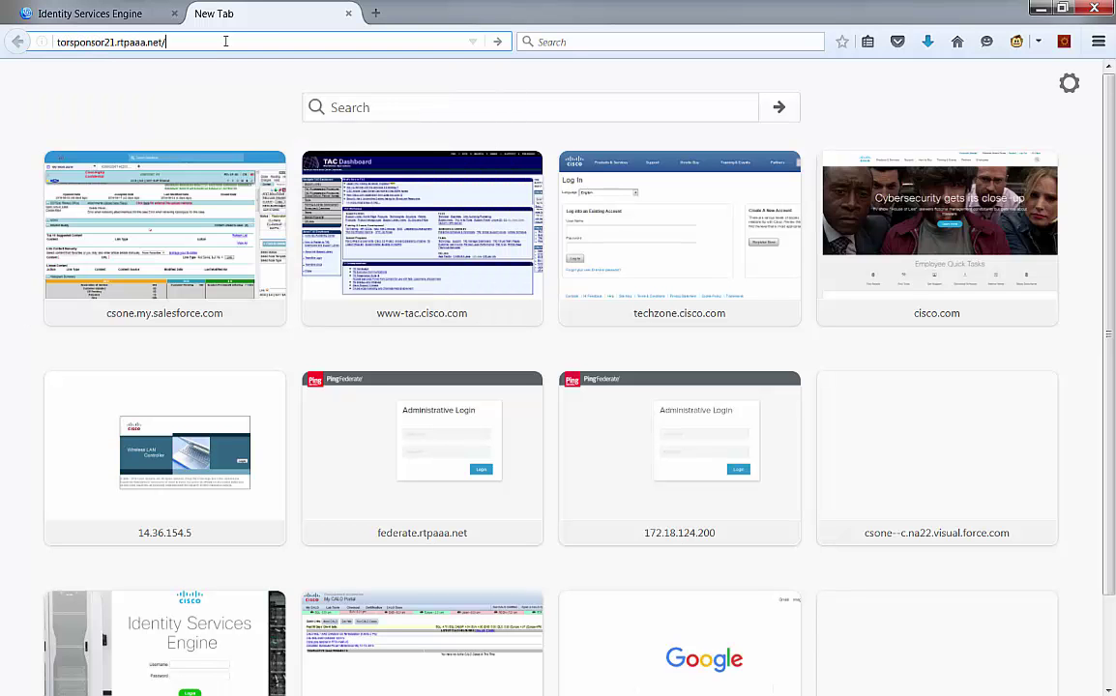
key("Return")
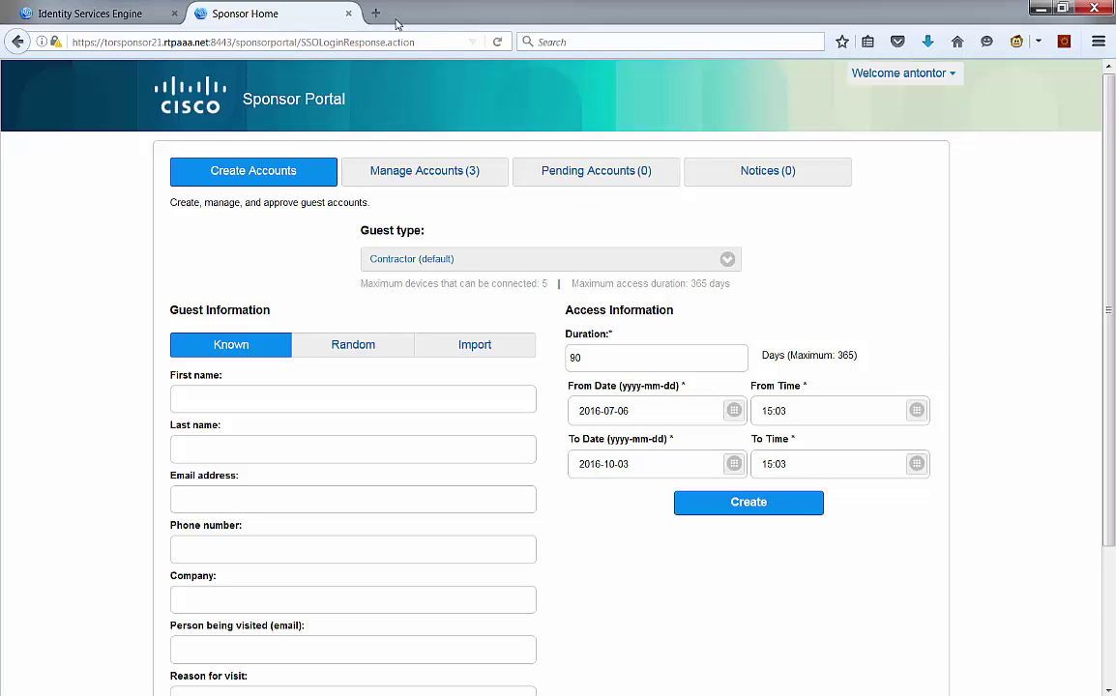
- Return to Identity Services Engine and open the system's debug log configuration for node TORISE21A
left_click(111, 15)
left_click(239, 16)
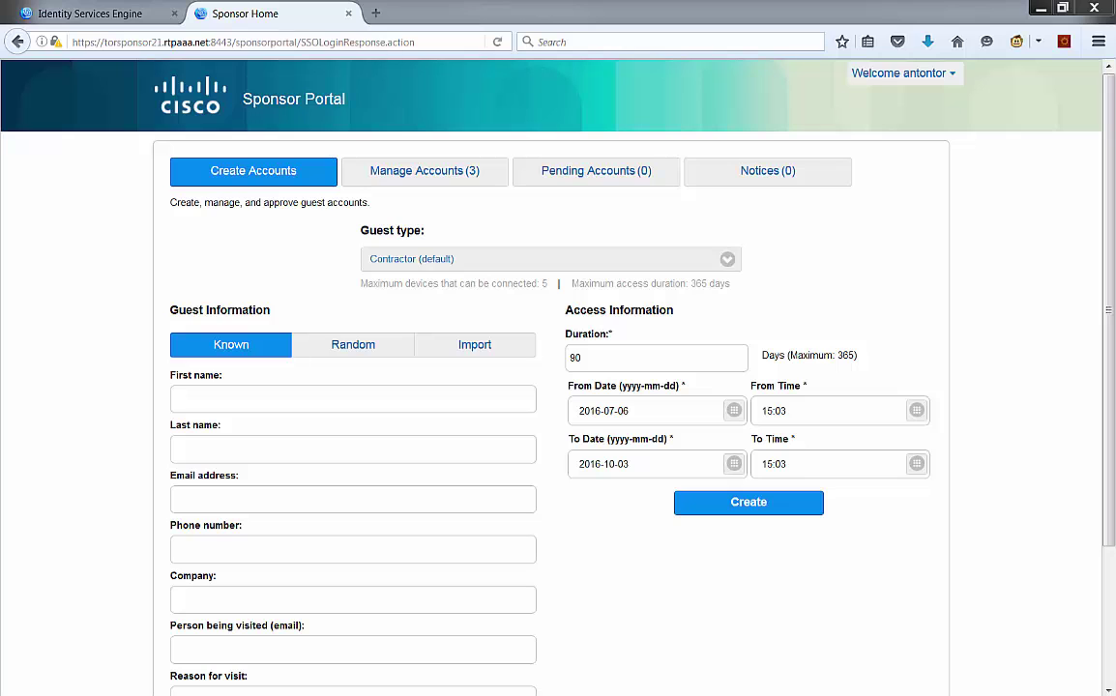
left_click(89, 13)
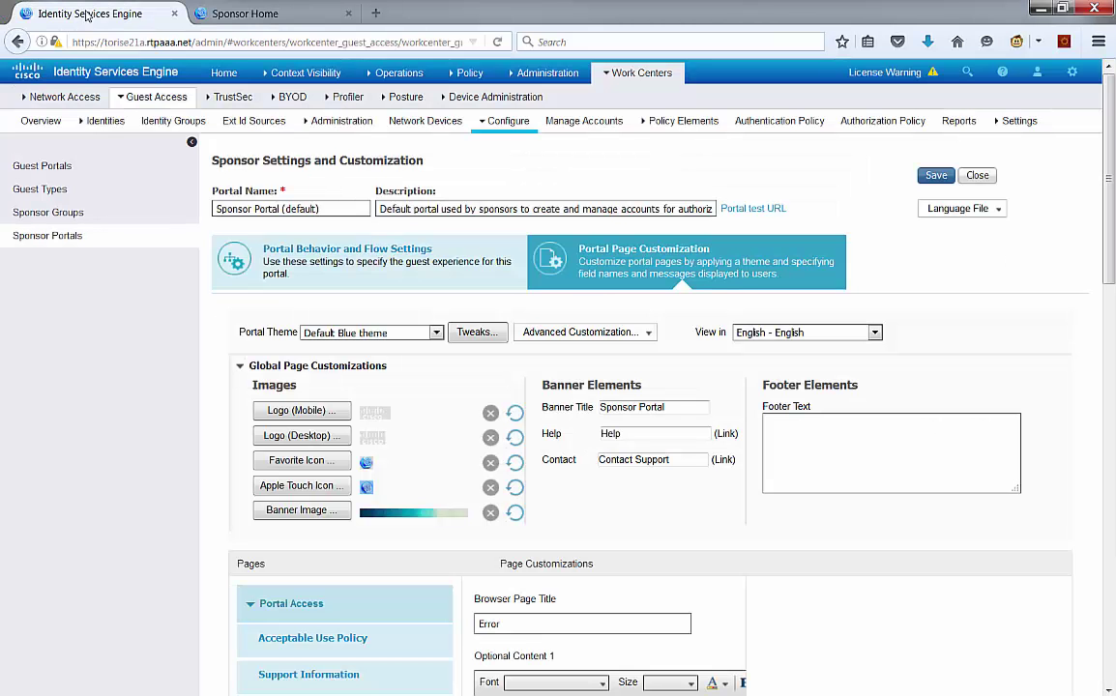
mouse_move(626, 74)
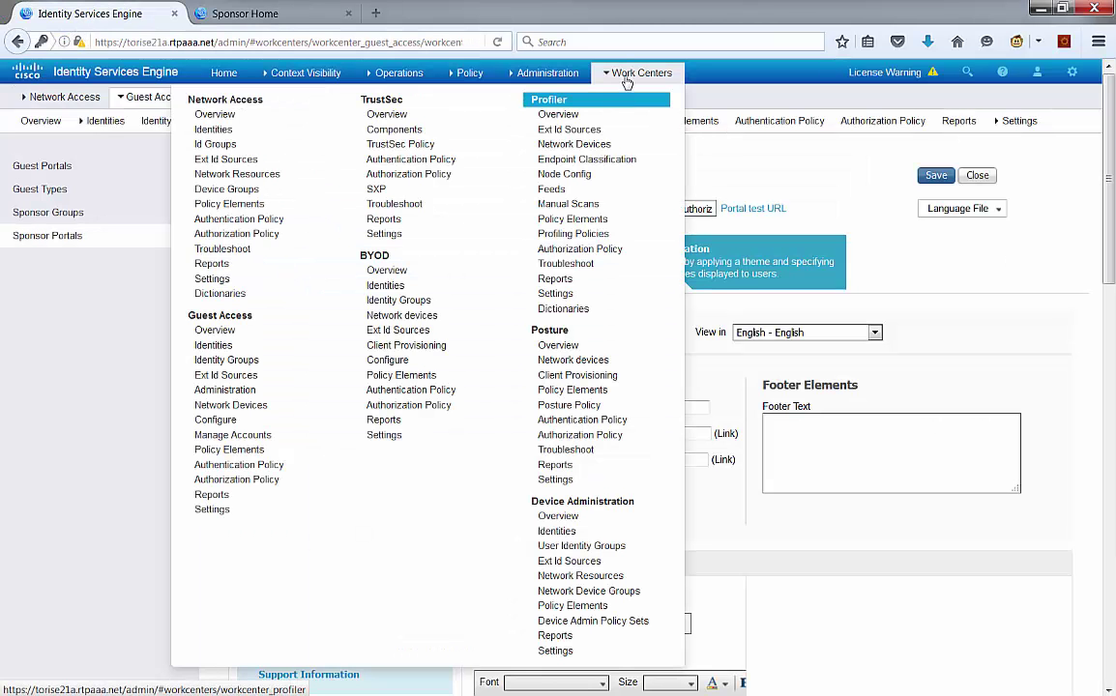
mouse_move(539, 77)
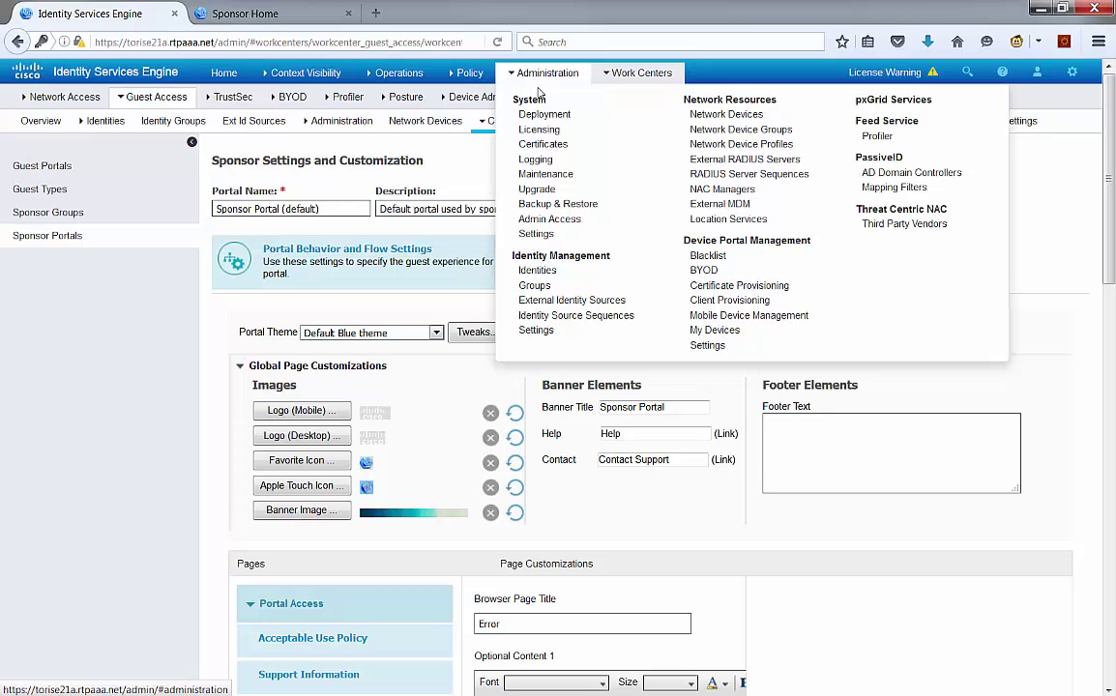
left_click(538, 162)
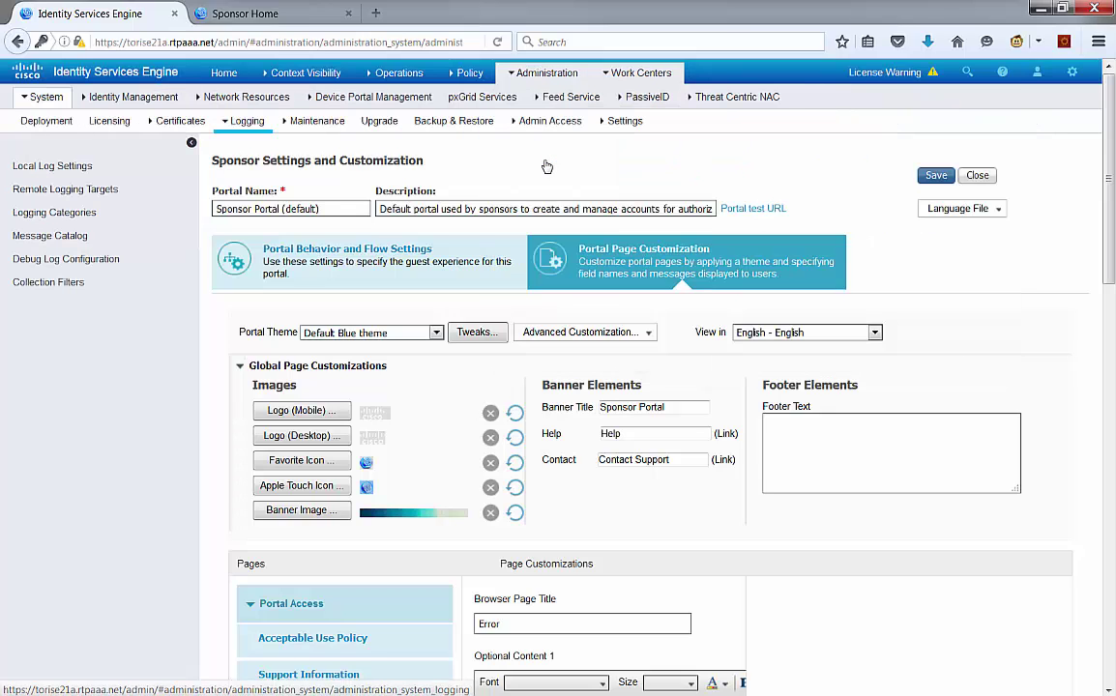
left_click(68, 259)
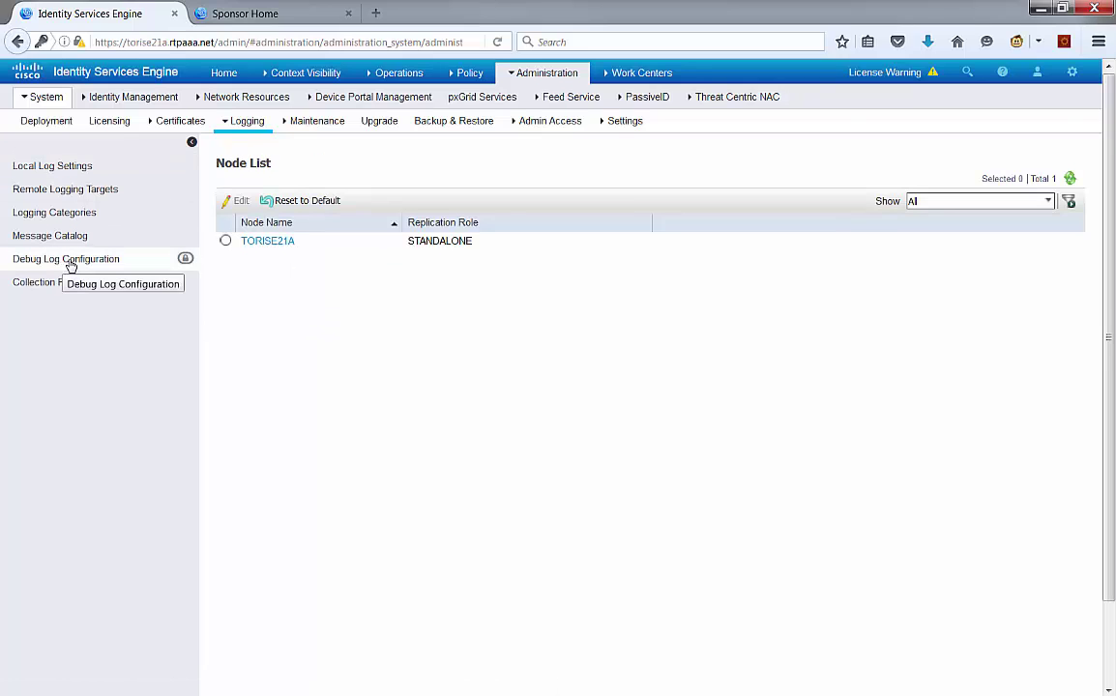
left_click(277, 243)
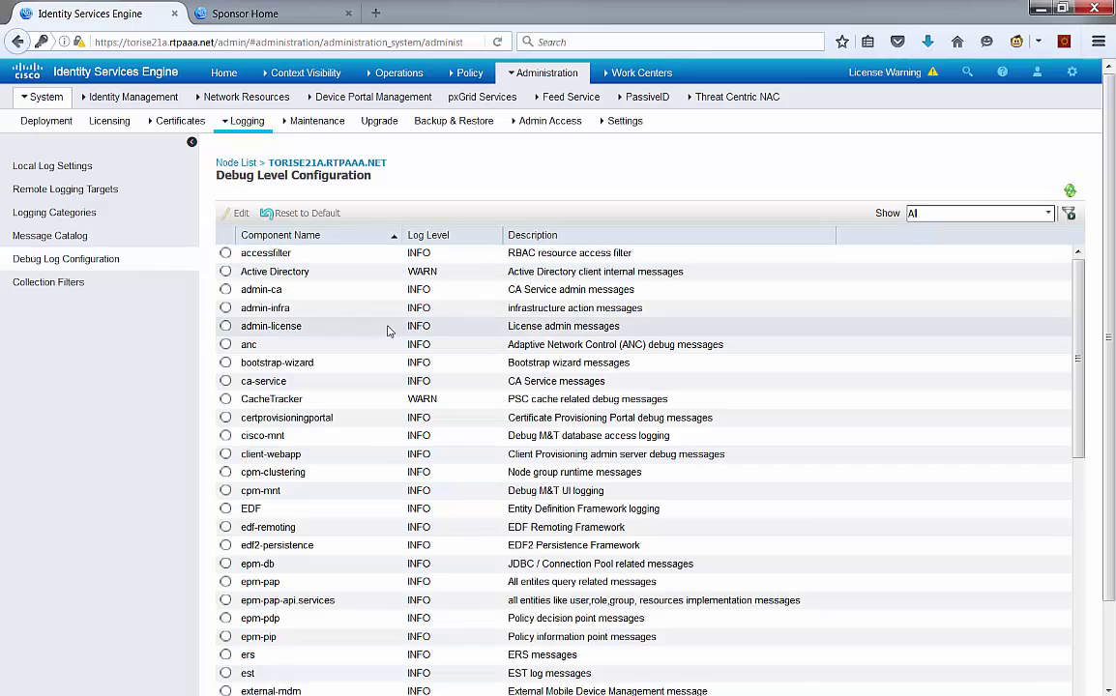
- Apply a quick filter for components named saml and open the saml component's log level for editing
left_click(979, 213)
left_click(967, 242)
left_click(320, 254)
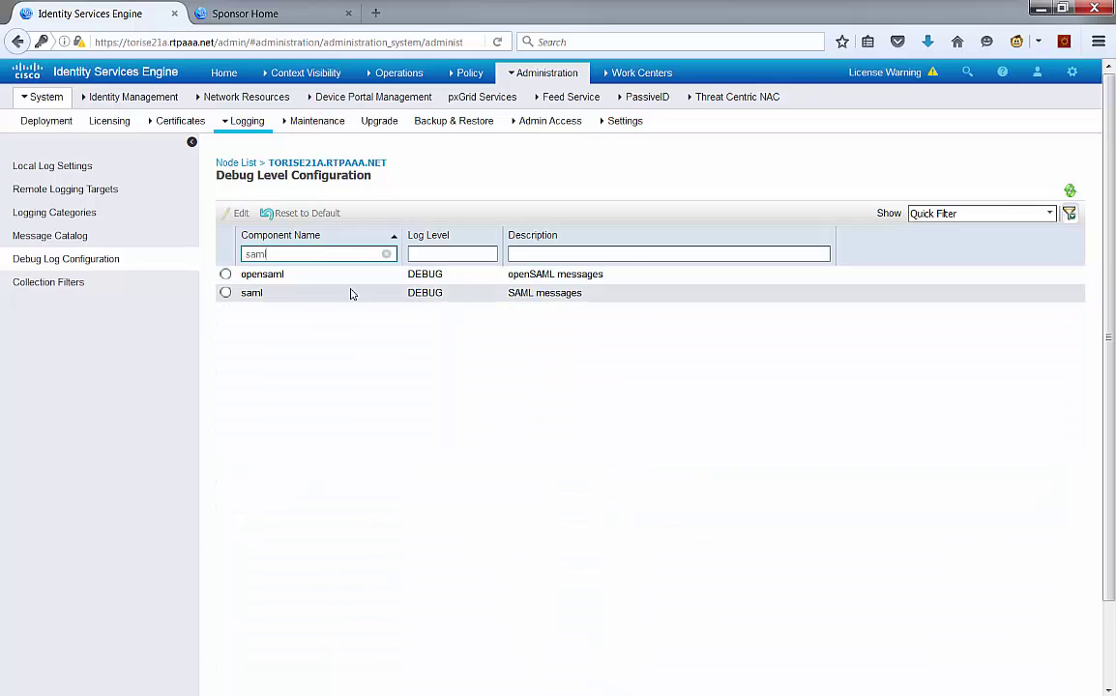
double_click(443, 295)
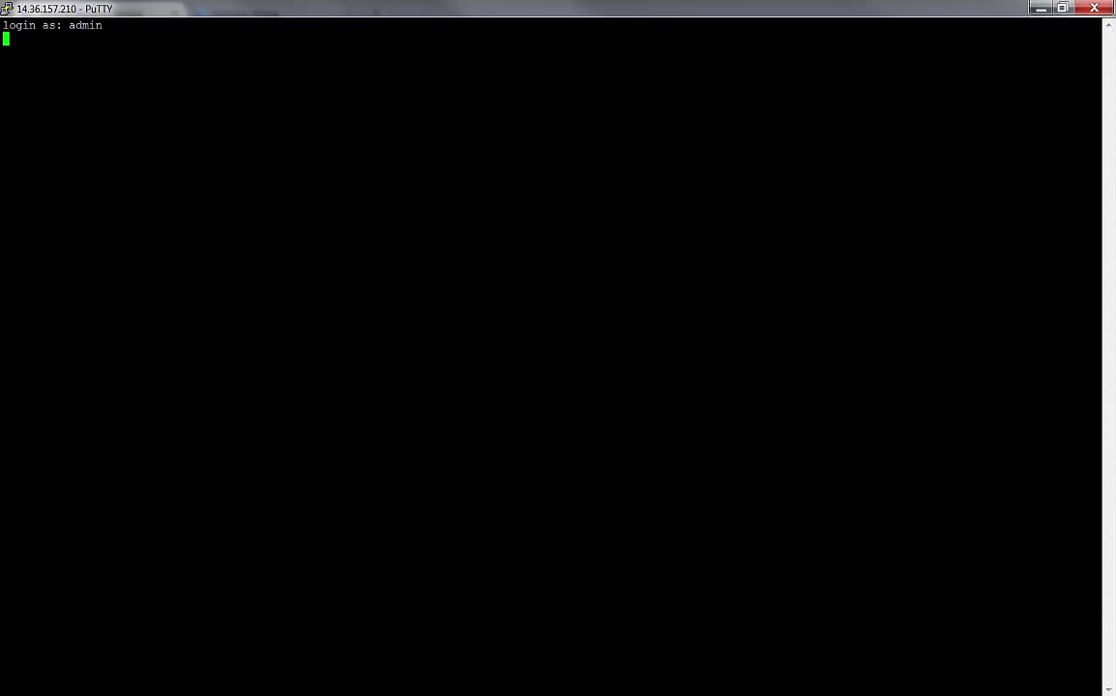
left_click_drag(426, 13, 506, 196)
key("Return")
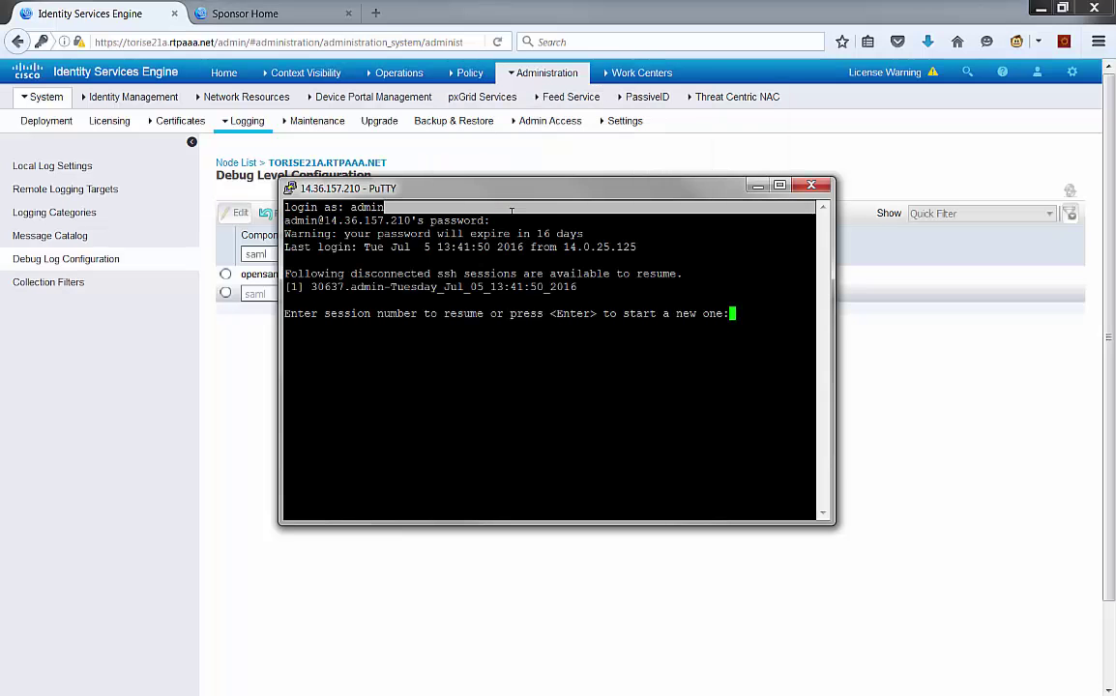
key("Return")
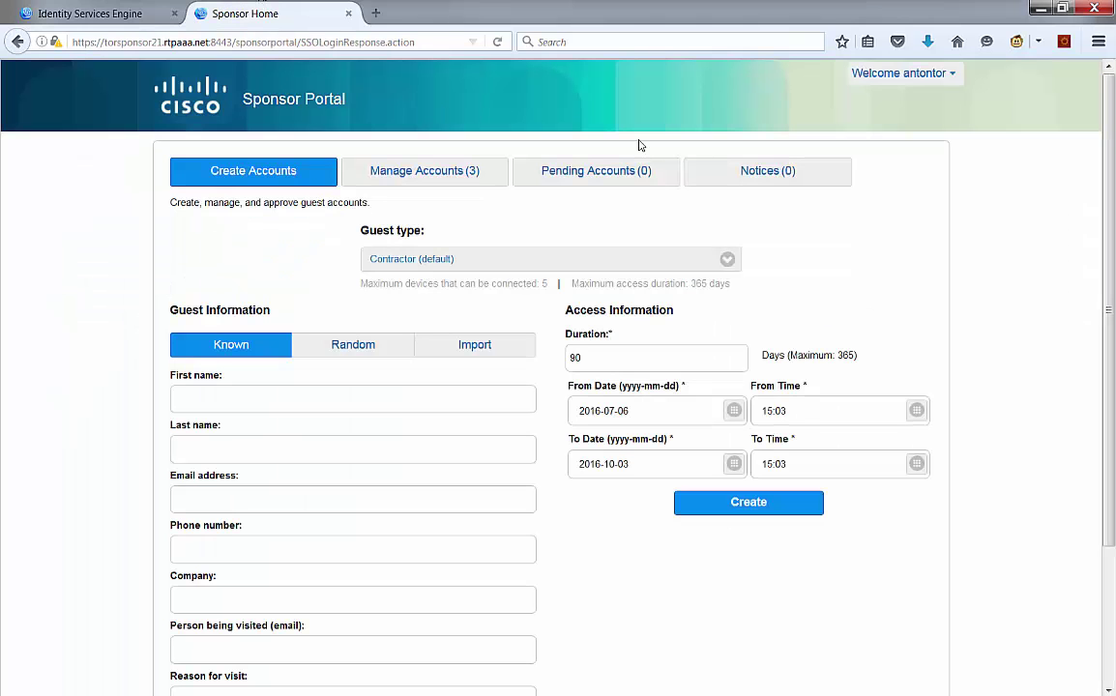
- Sign out of the sponsor portal and return to the debug level configuration in Identity Services Engine
left_click(949, 83)
left_click(869, 137)
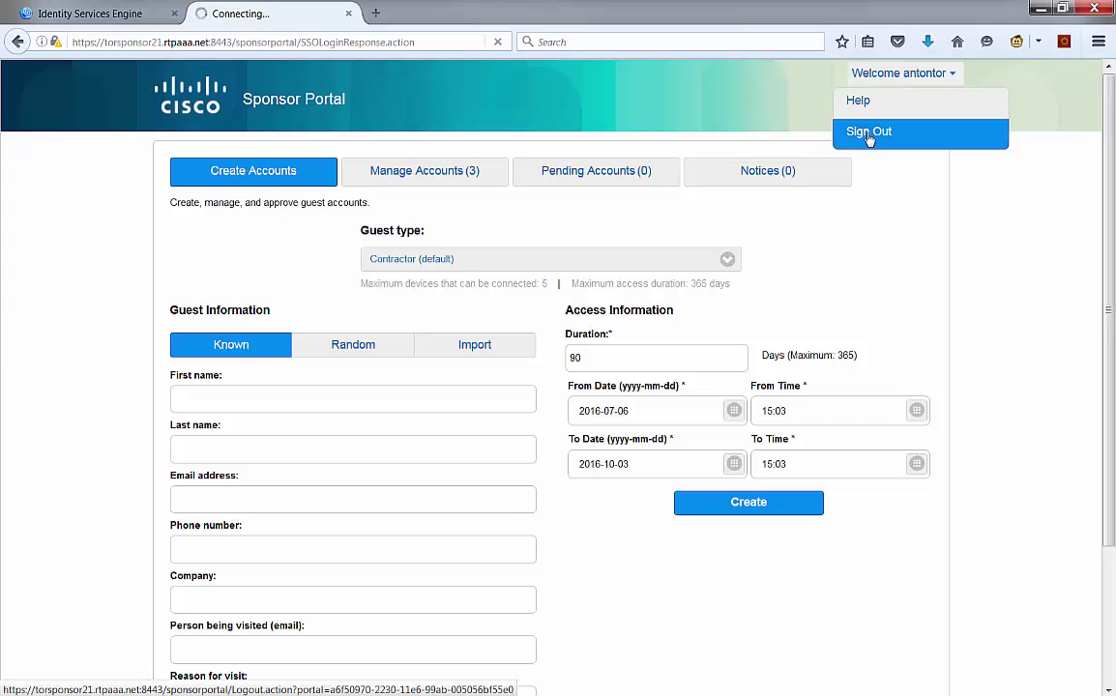
left_click(406, 100)
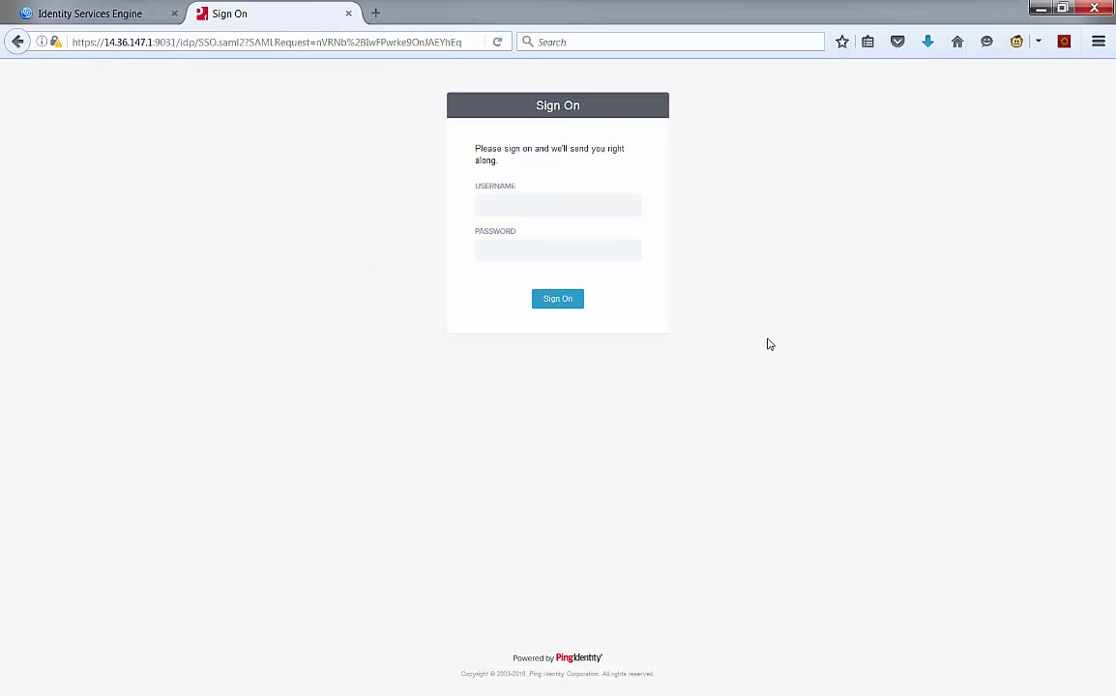
left_click(91, 14)
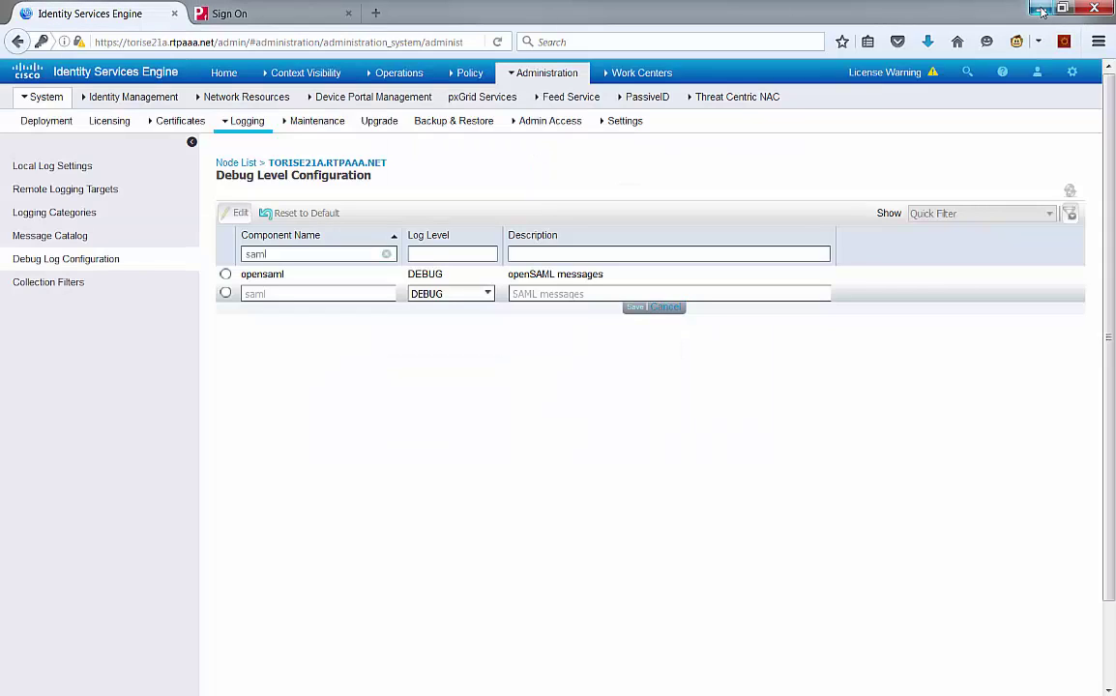
- Switch to the PuTTY session and run show logging application ise-psc.log tail
left_click(203, 16)
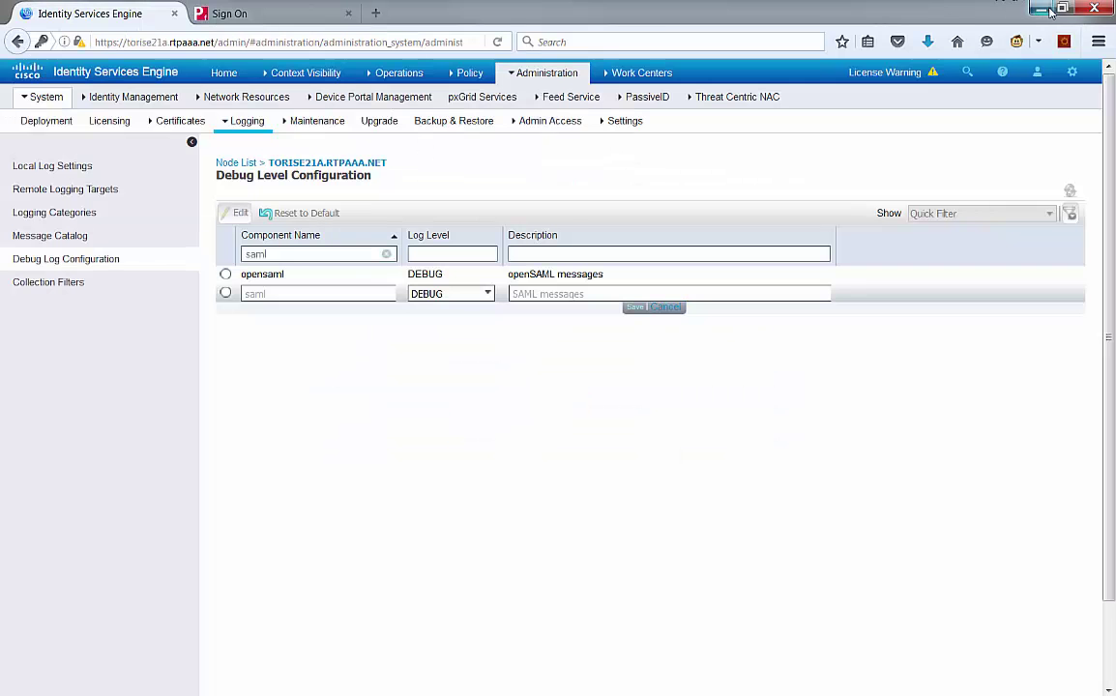
left_click(1041, 8)
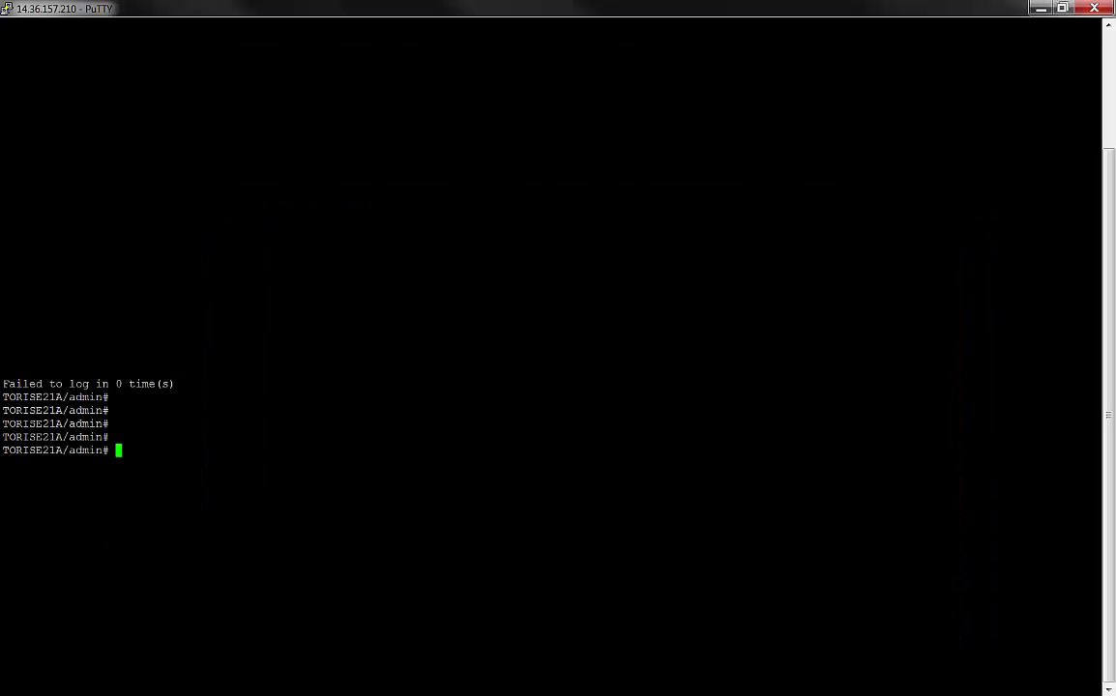
type("show logging application ")
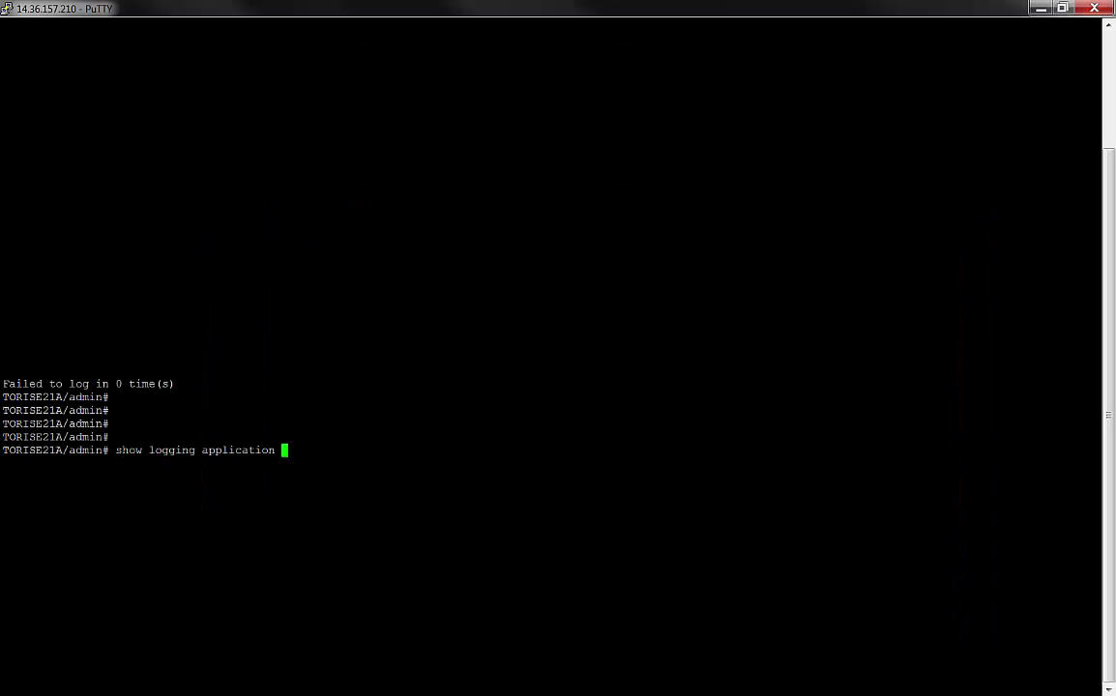
type("ise-psc.log")
type("tail")
key("Return")
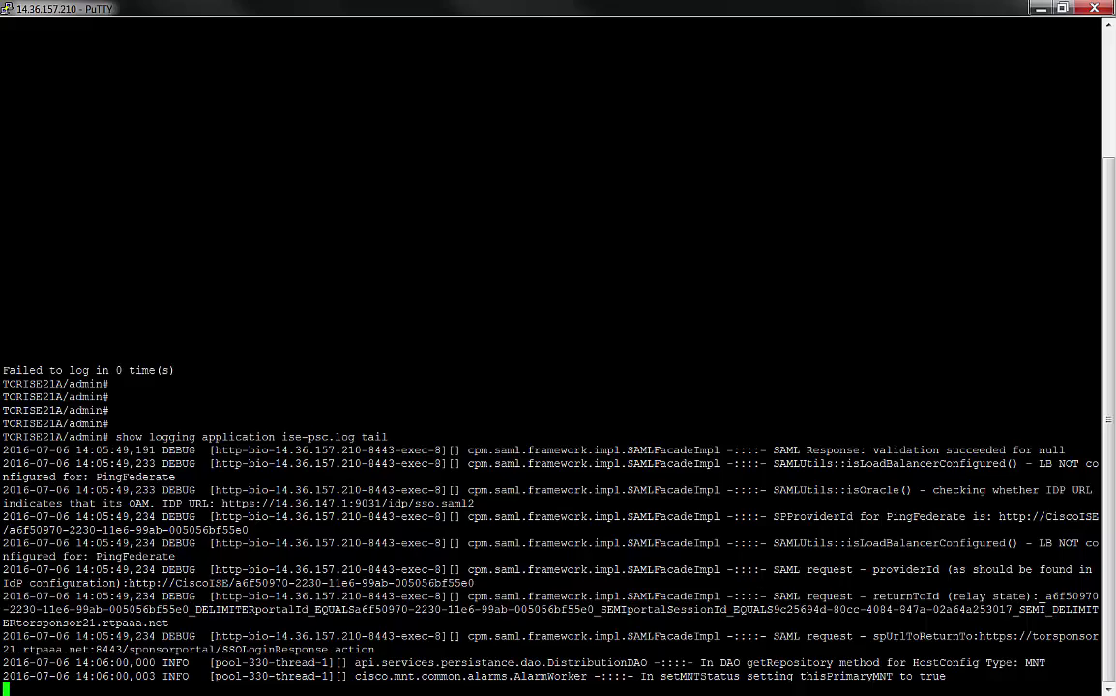
- Arrange the terminal and Firefox side by side and load torsponsor21.rtpaaa.net/ in a new browser tab
key("super+Left")
key("alt+Tab")
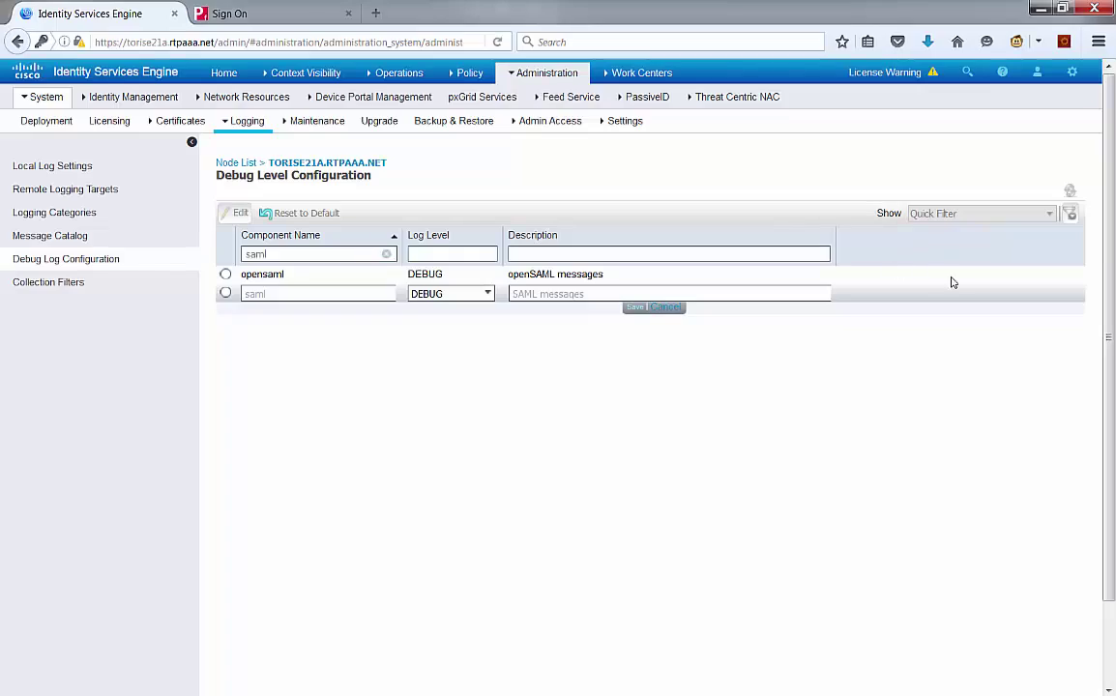
left_click_drag(367, 24, 767, 70)
left_click(724, 62)
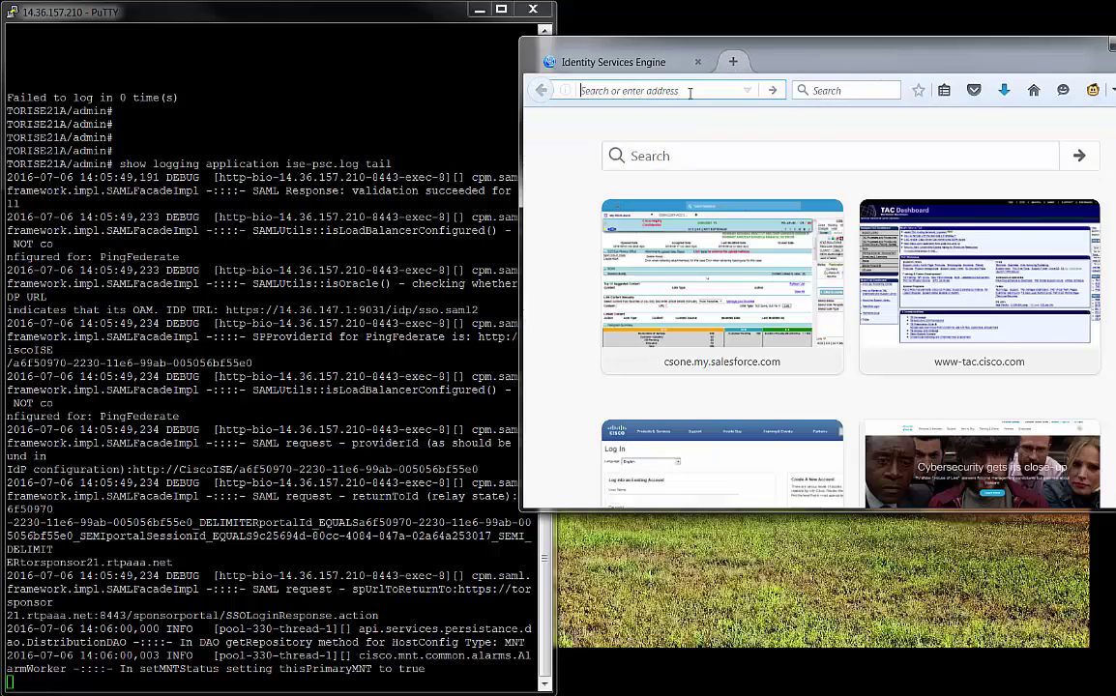
type("torsponsor21.rtpaaa.net/")
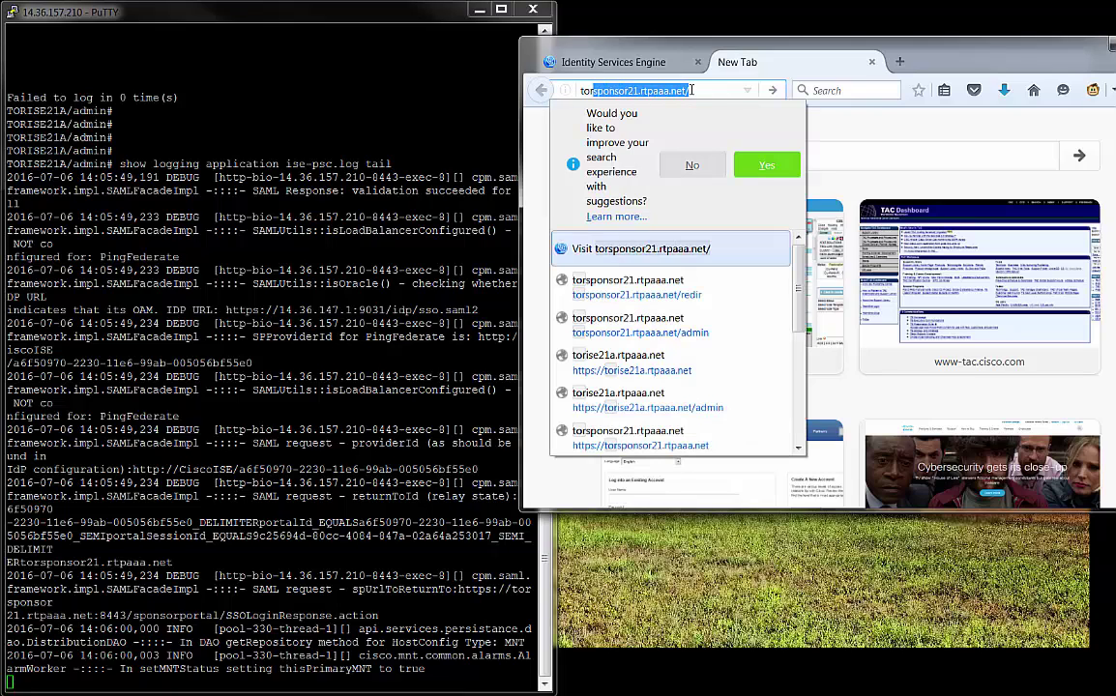
key("Return")
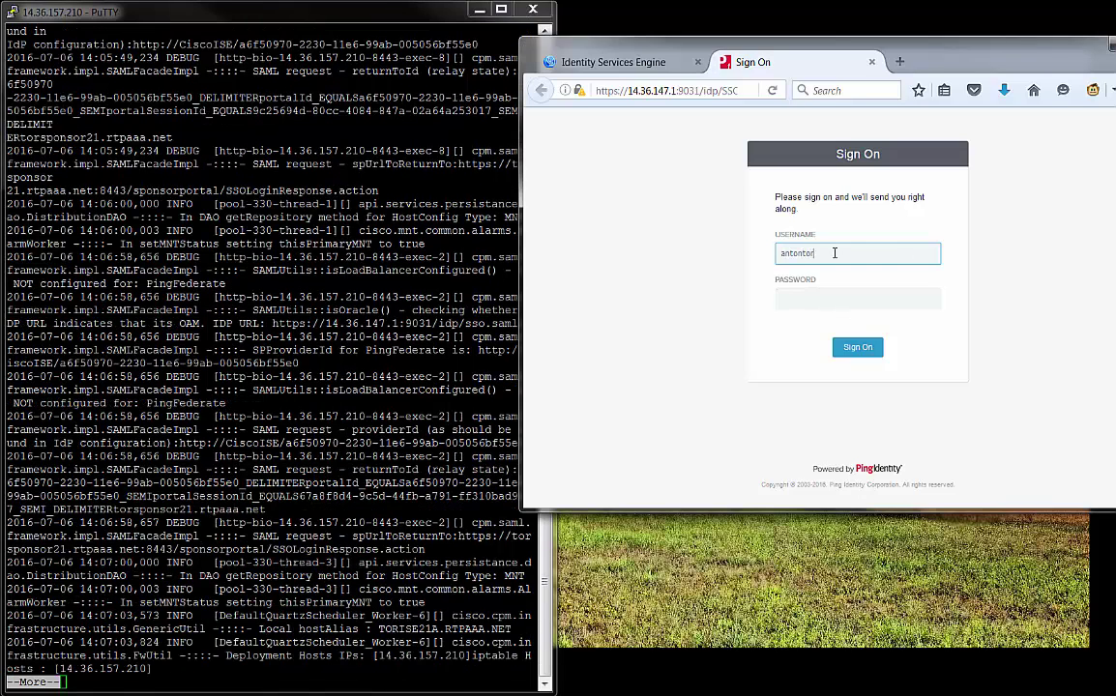
- Sign on to the sponsor portal with the sponsor's username and account password, and dismiss the offer to remember the login
key("Tab")
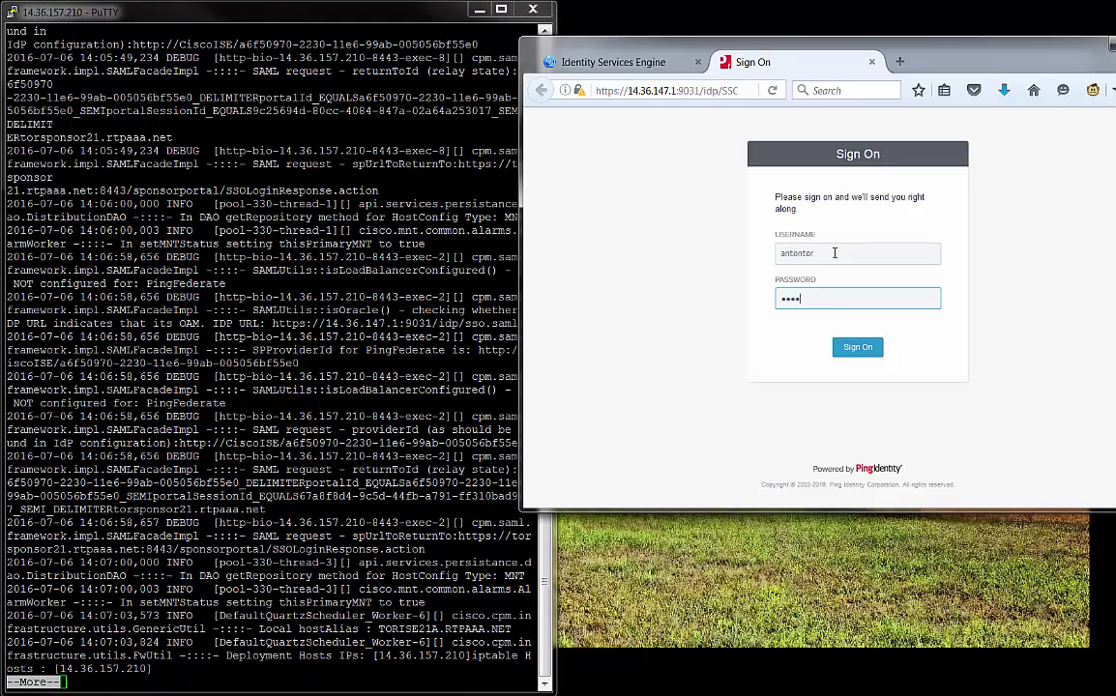
key("BackSpace")
key("BackSpace")
key("BackSpace")
key("BackSpace")
key("Return")
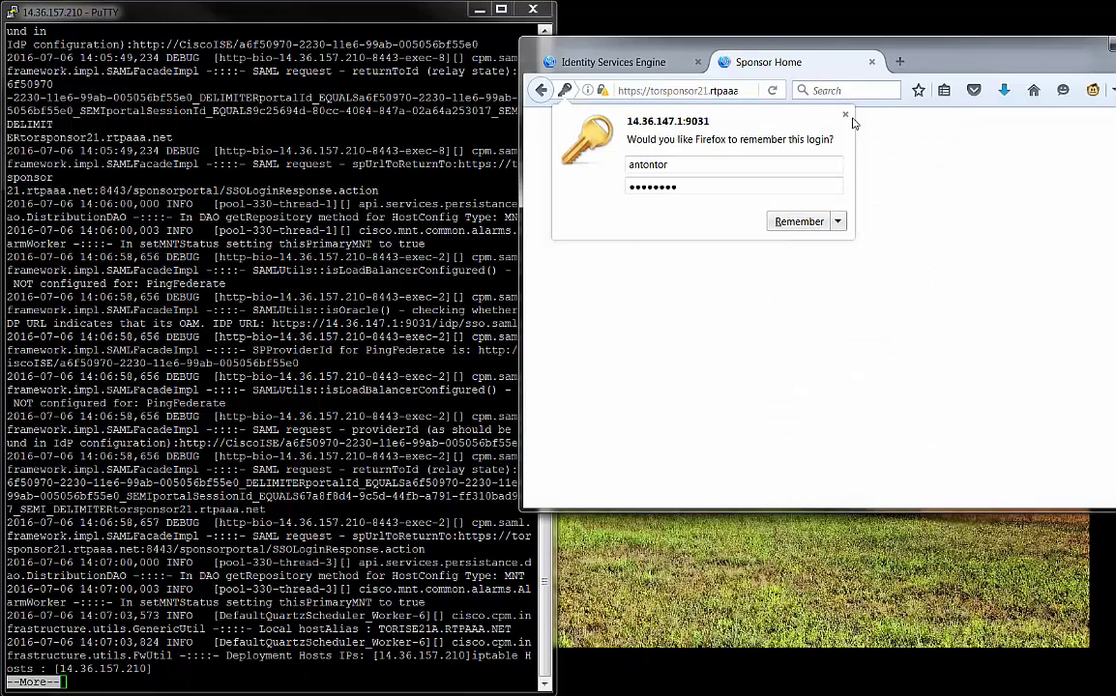
left_click(845, 116)
- Maximize the PuTTY session and page through the log to the decoded SAML response entries
left_click_drag(967, 45, 998, 115)
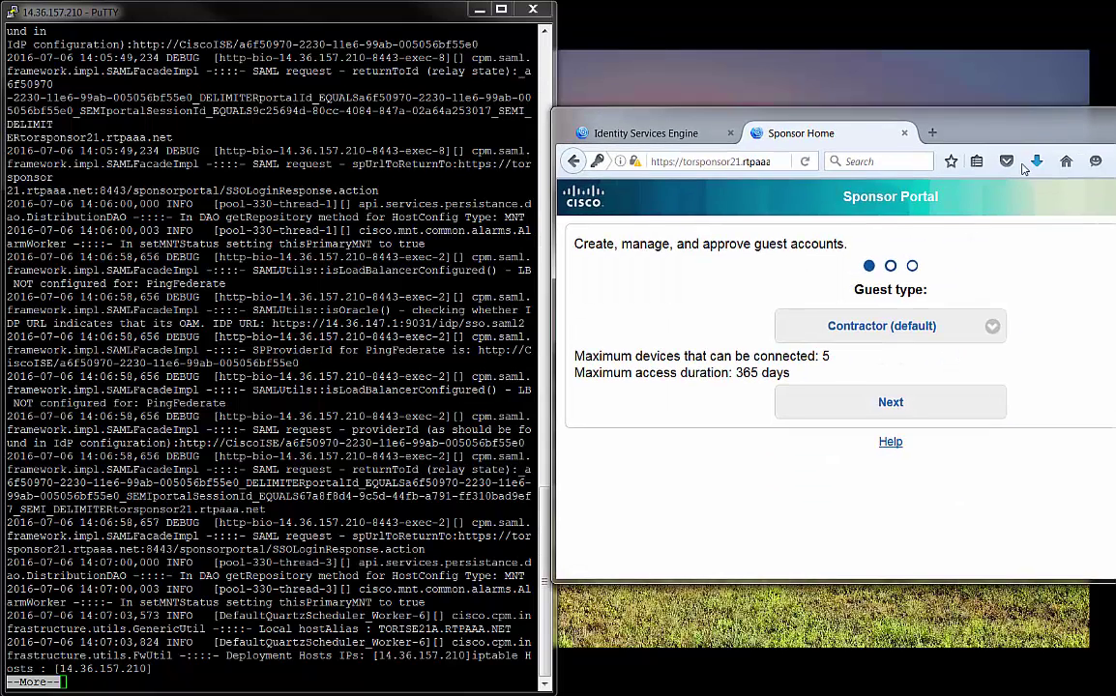
left_click_drag(892, 111, 774, 99)
key("super+Down")
key("super+Up")
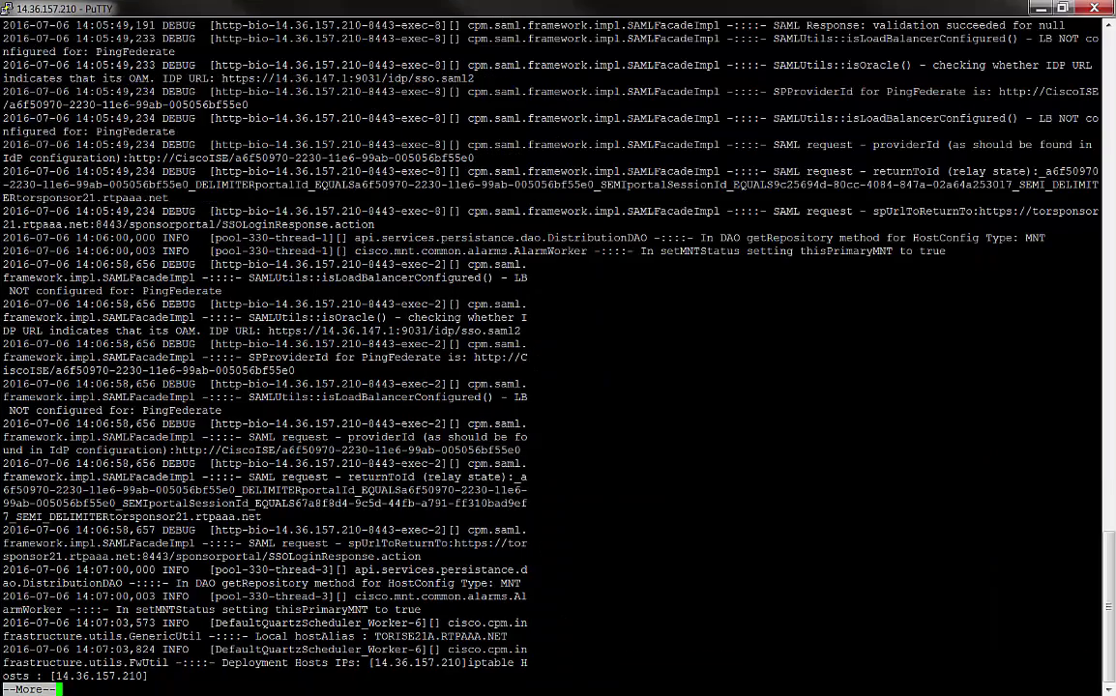
key("space")
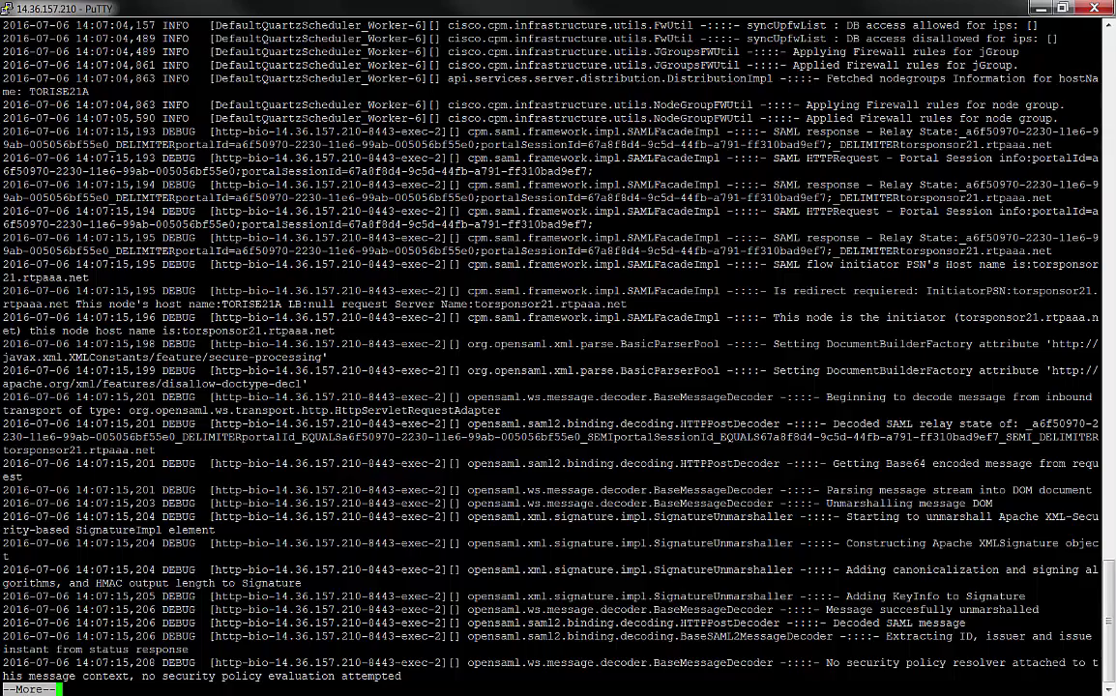
key("space")
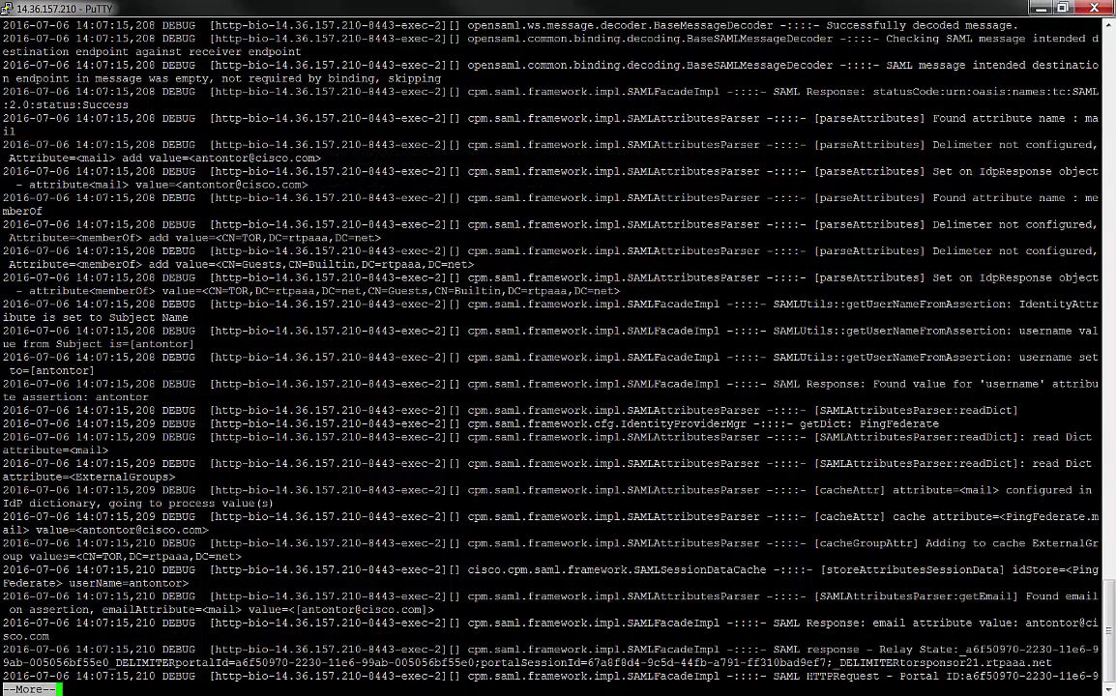
- Examine the log's parsed SAML attributes, the username taken from the assertion and the response validation context
key("Return")
key("Return")
key("Return")
key("Return")
key("Return")
key("Return")
key("Return")
key("Return")
key("Return")
key("Return")
key("Return")
key("Return")
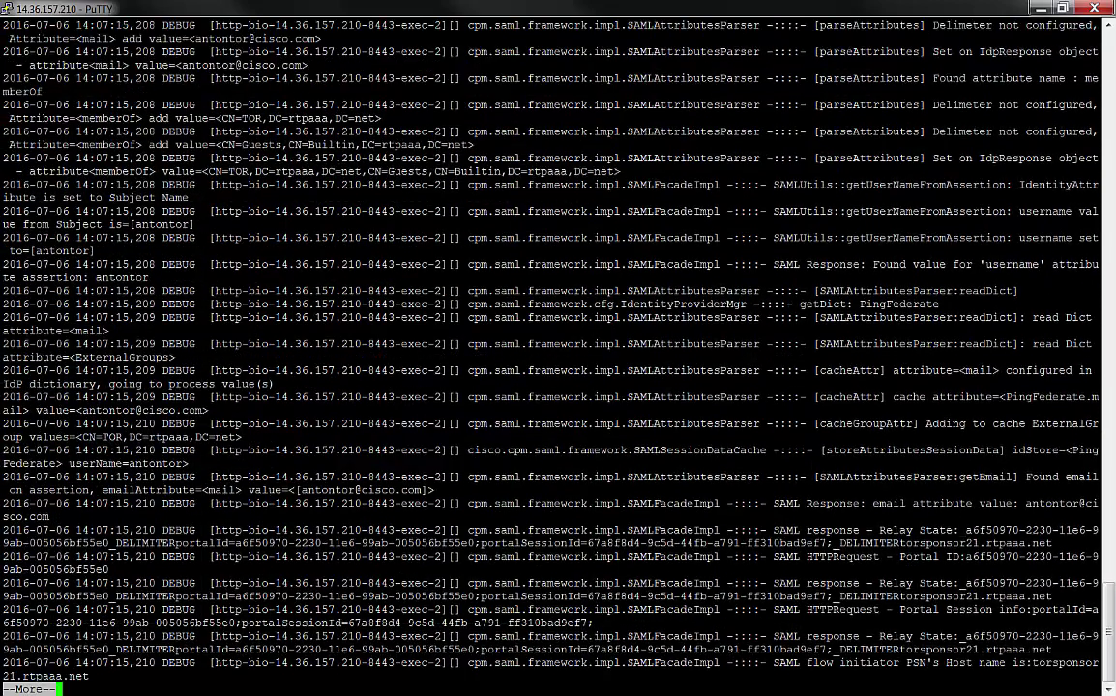
key("Return")
key("Return")
key("Return")
key("Return")
key("Return")
key("Return")
key("Return")
key("Return")
key("Return")
key("Return")
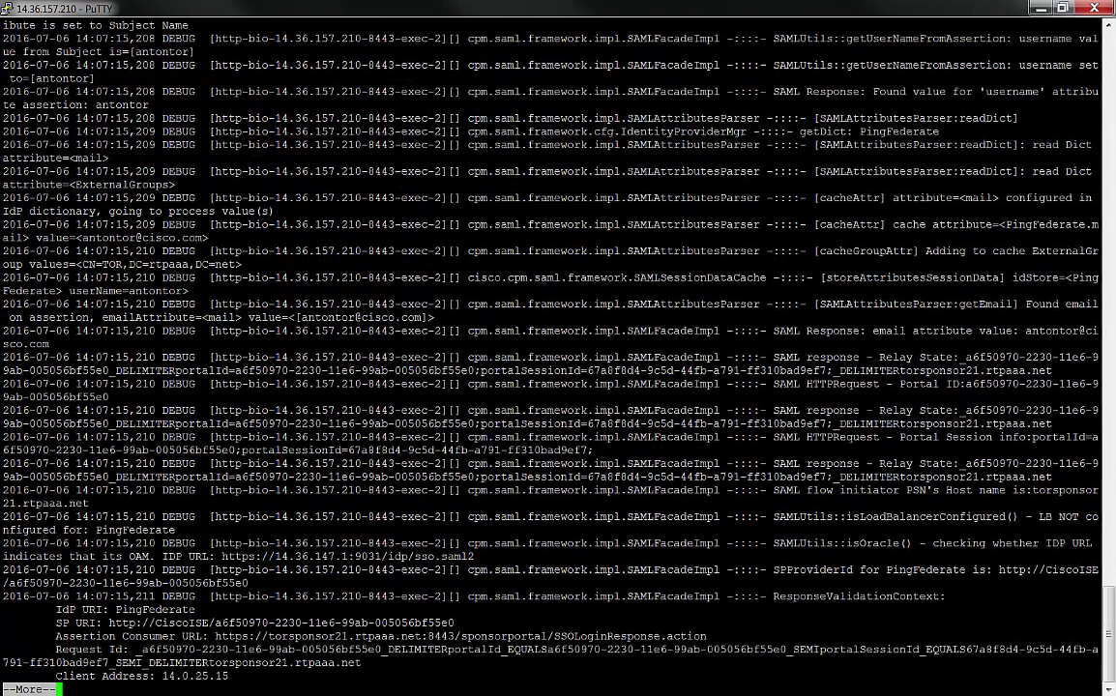
key("Return")
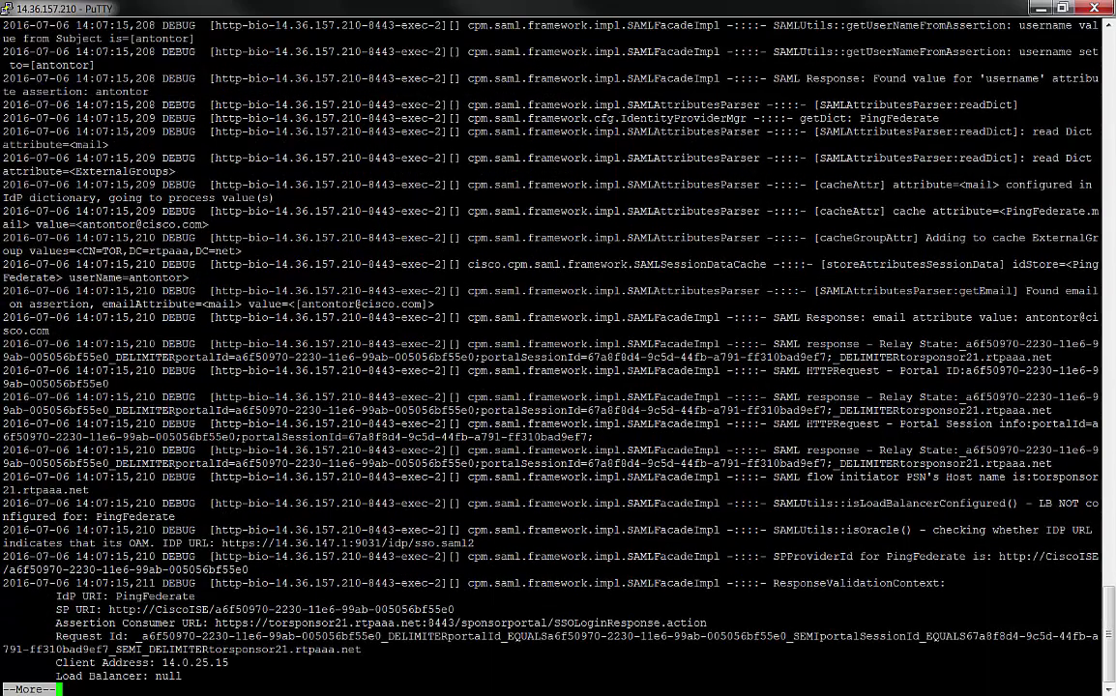
key("Return")
key("Return")
key("Return")
key("Return")
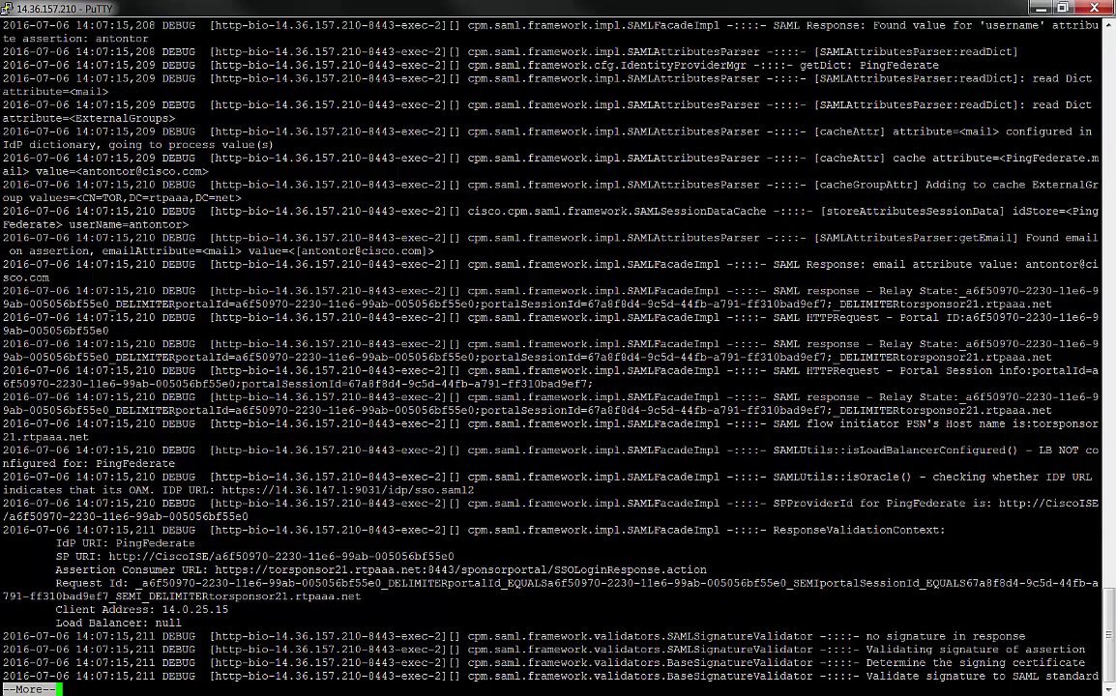
- Examine the log entries on the signing certificate used to validate the assertion's signature
left_click_drag(853, 503, 1038, 515)
key("Return")
key("Return")
key("Return")
key("Return")
left_click_drag(990, 520, 2, 411)
left_click(484, 465)
key("Return")
key("Return")
key("Return")
key("Return")
key("Return")
key("Return")
key("Return")
key("Return")
key("Return")
key("Return")
key("Return")
key("Return")
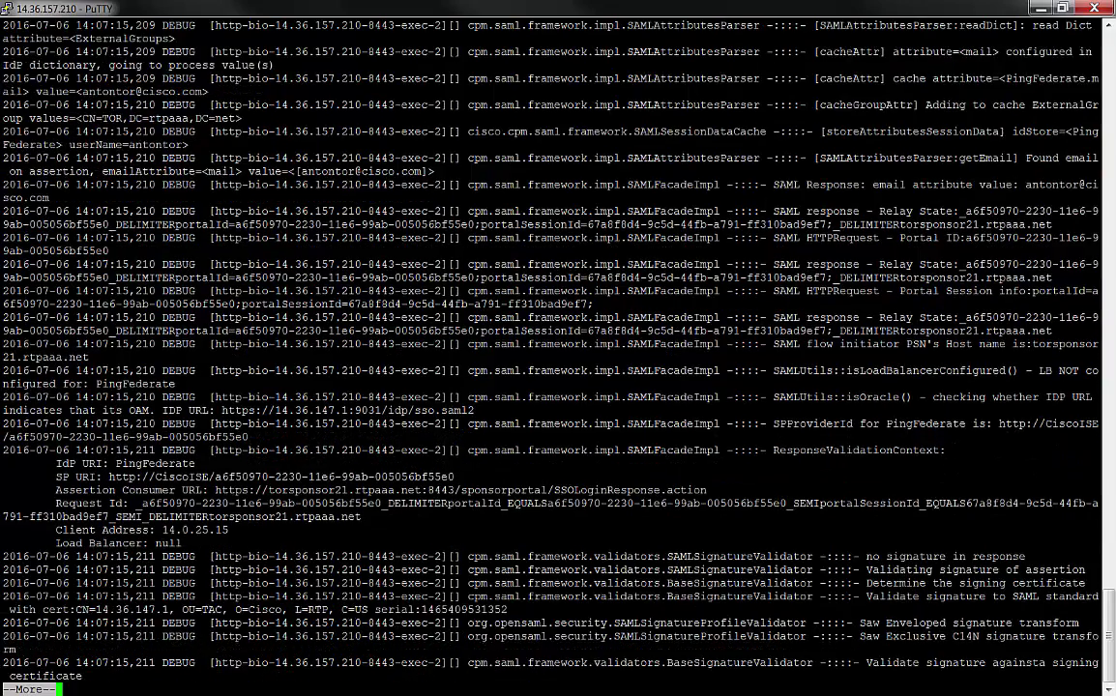
- Examine the signature, issuer, subject and conditions validation entries down to the AuthenticatePortalUser response
key("Return")
key("Return")
key("Return")
key("Return")
key("Return")
key("Return")
key("Return")
key("Return")
key("Return")
key("Return")
key("Return")
key("Return")
key("Return")
key("Return")
key("Return")
key("Return")
key("Return")
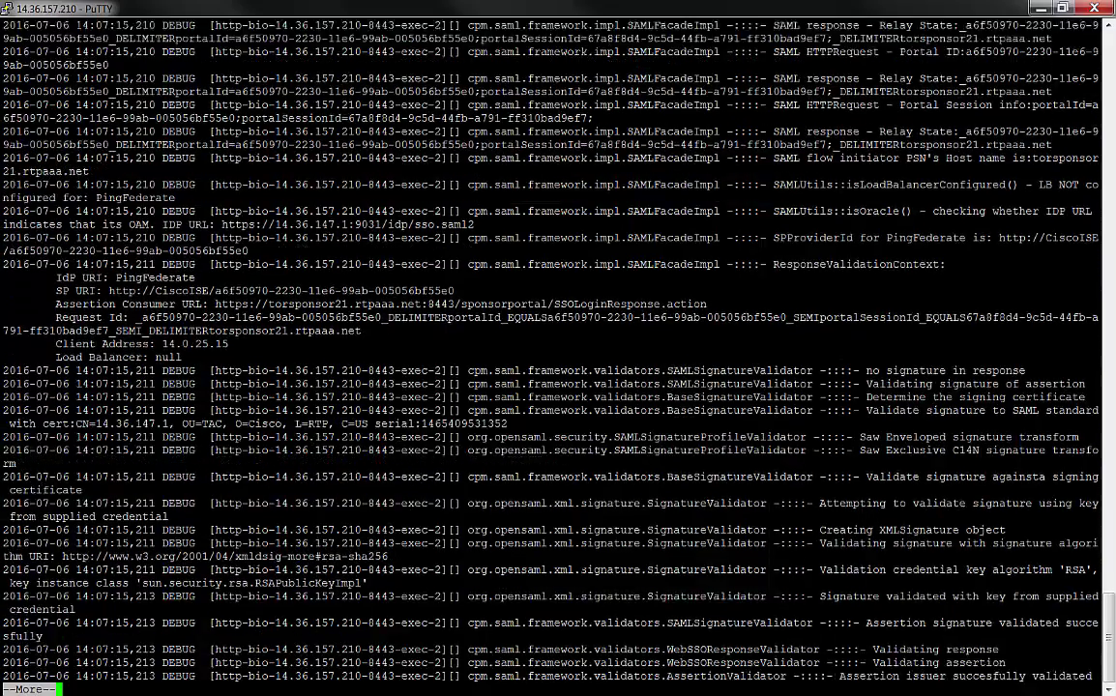
key("Return")
key("Return")
key("Return")
key("Return")
key("Return")
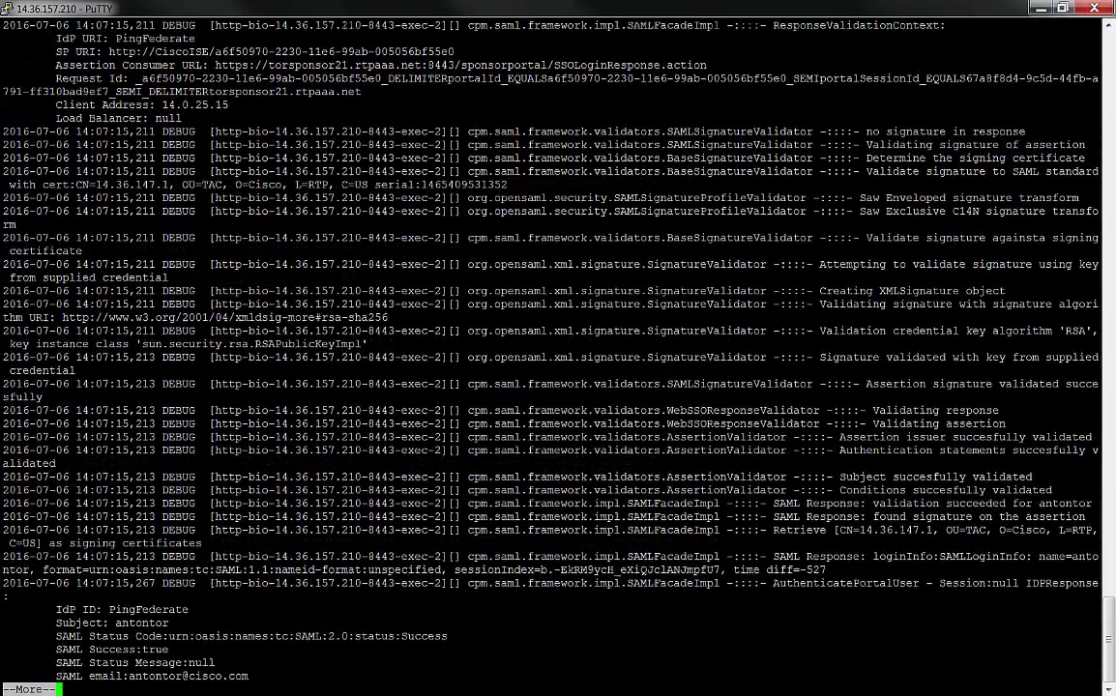
- Review the IdP response block, highlighting its subject, SAML status code, email and exception lines
key("Return")
key("Return")
key("Return")
key("Return")
key("Return")
key("Return")
key("Return")
key("Return")
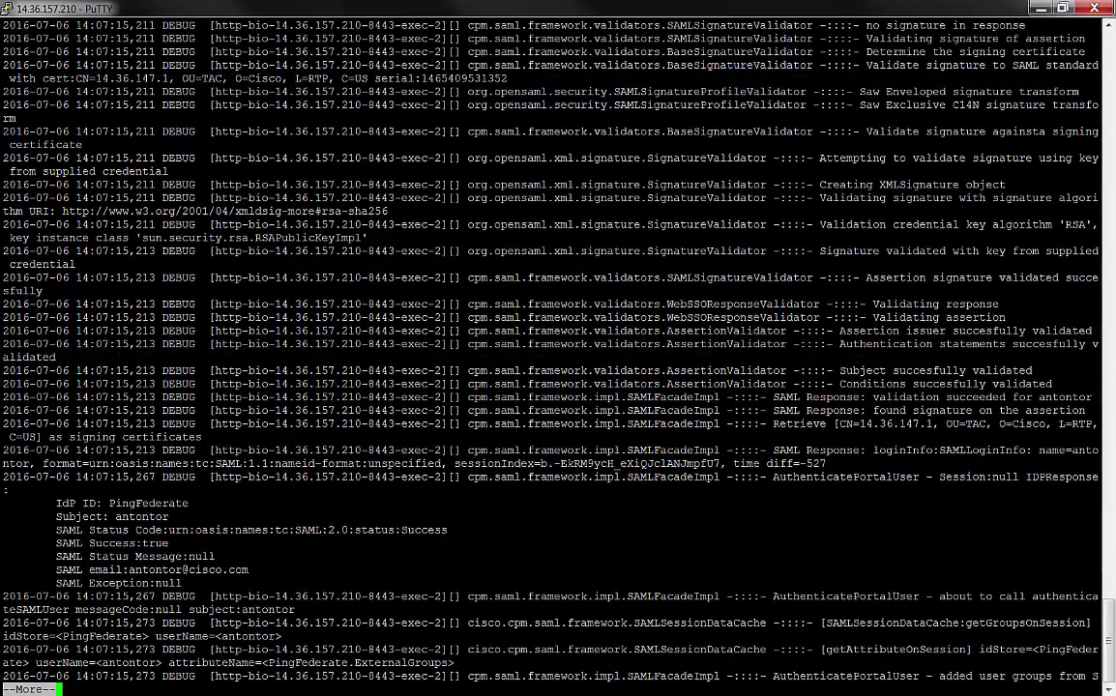
key("Return")
key("Return")
key("Return")
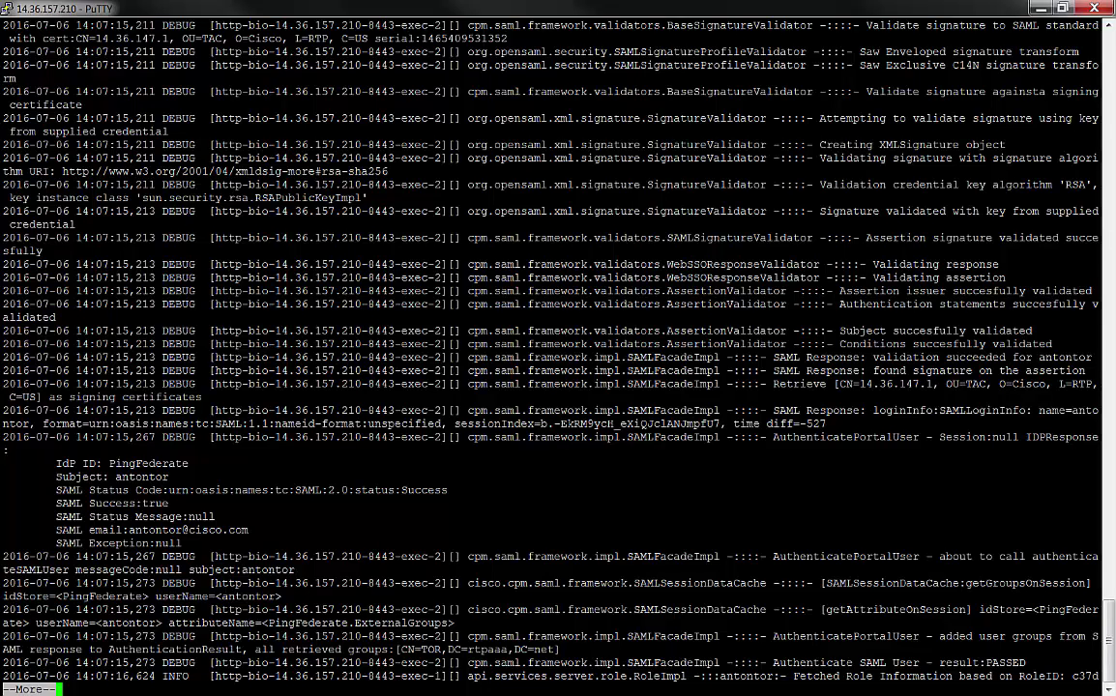
triple_click(202, 476)
left_click(206, 476)
left_click_drag(89, 491, 505, 492)
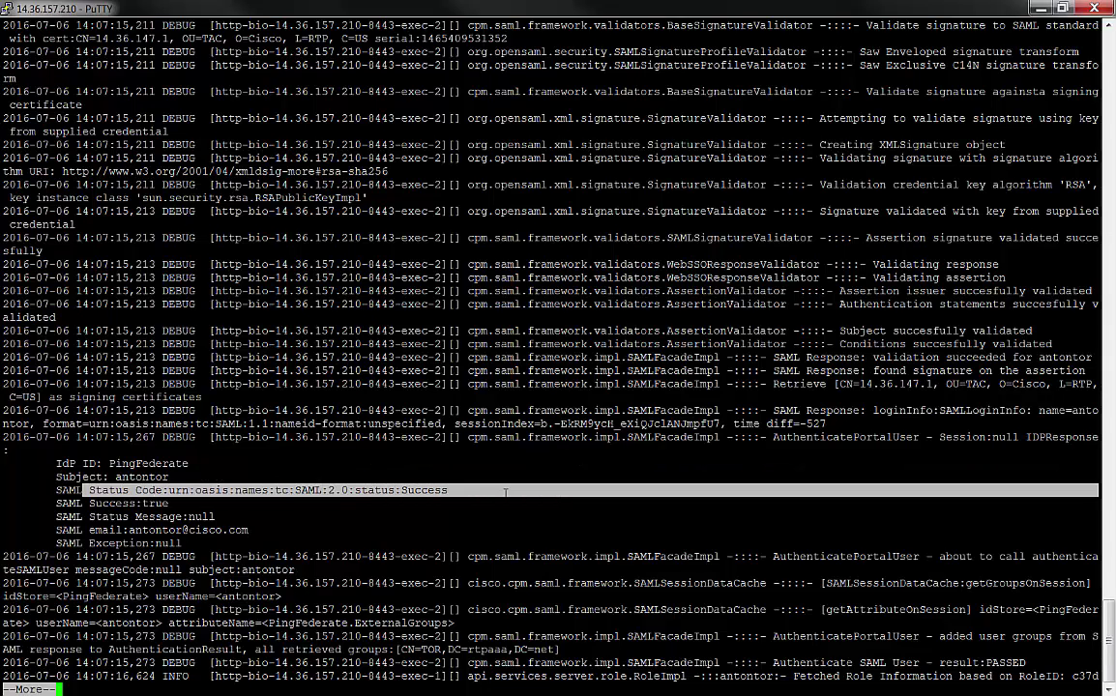
left_click(468, 491)
left_click_drag(249, 530, 56, 530)
left_click_drag(182, 543, 384, 542)
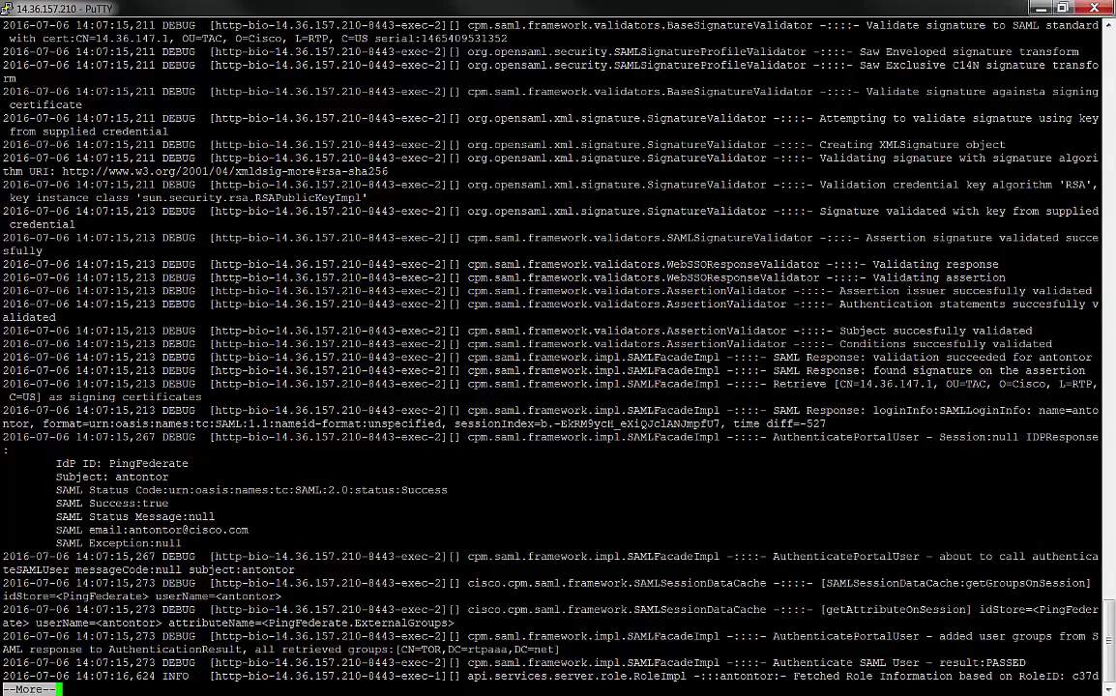
- Inspect the log entries for the user groups retrieved from the SAML response and the authentication result
key("Return")
key("Return")
key("Return")
key("Return")
key("Return")
key("Return")
key("Return")
key("Return")
key("Return")
key("Return")
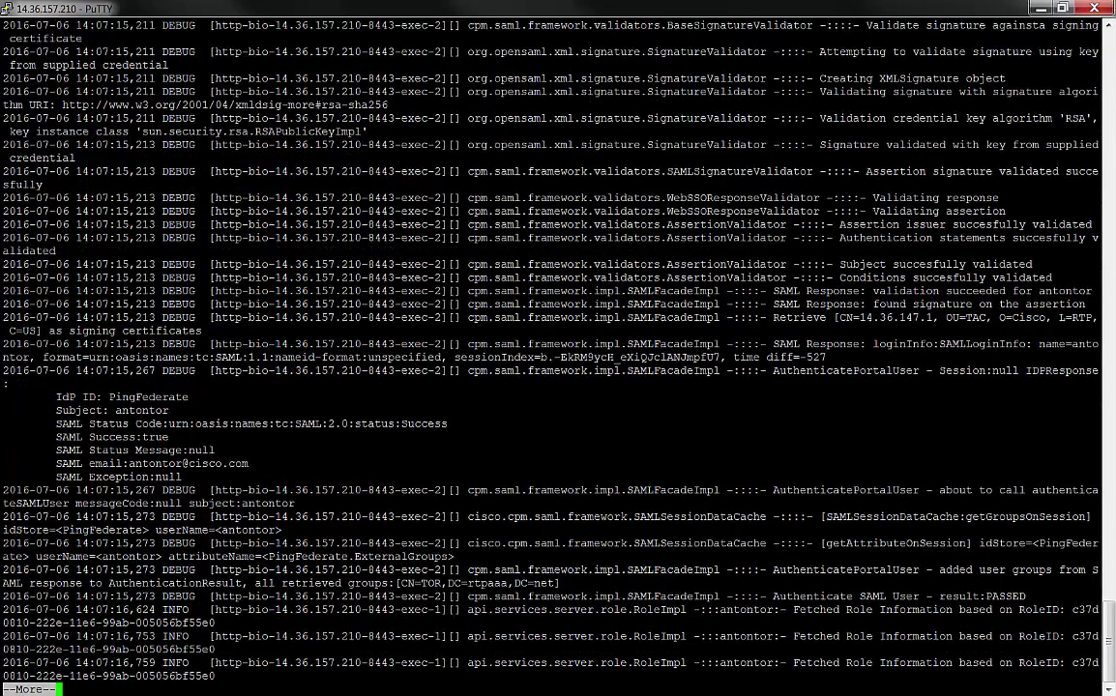
key("Return")
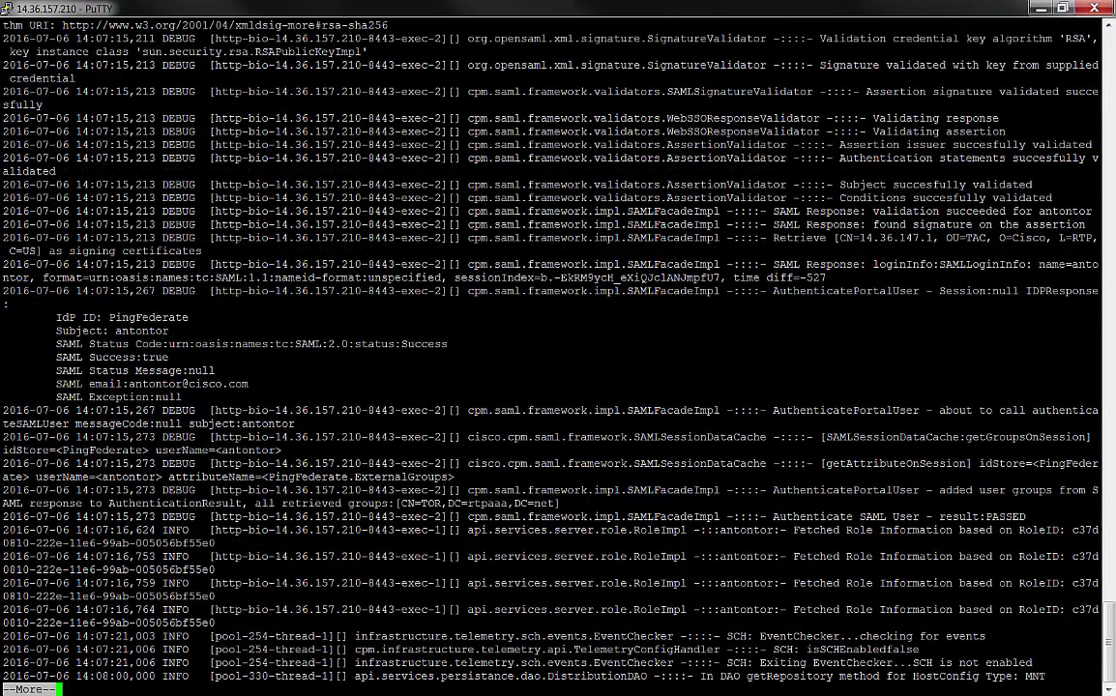
left_click_drag(1099, 504, 2, 491)
left_click(519, 452)
left_click_drag(557, 504, 60, 504)
left_click(60, 503)
left_click_drag(1063, 517, 644, 507)
- Leave the log tail for the admin prompt and enter show logging application ise-psc.log tail without running it
key("Return")
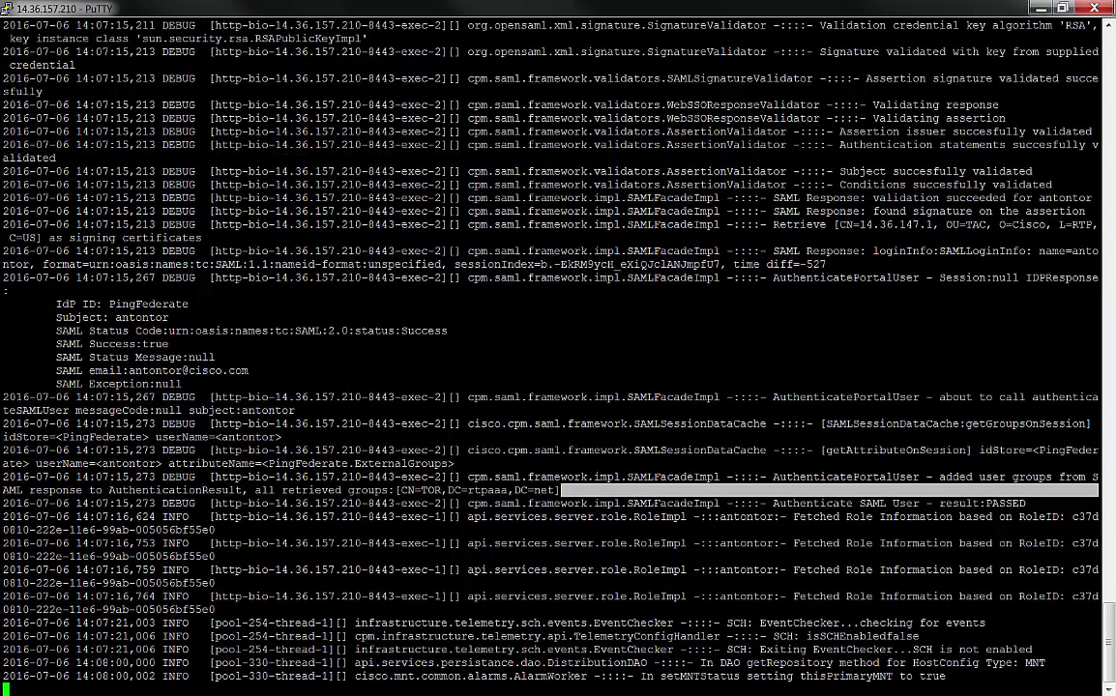
key("Return")
key("Return")
key("Return")
key("Return")
key("Return")
key("Return")
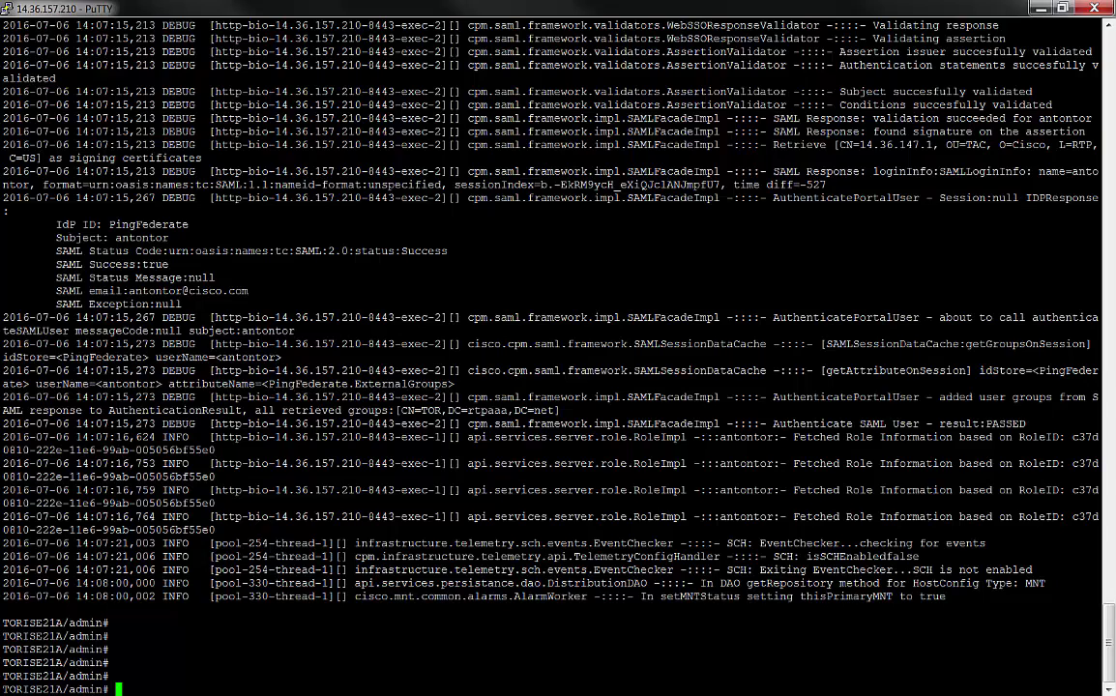
type("show logging application ise-psc.log tail")
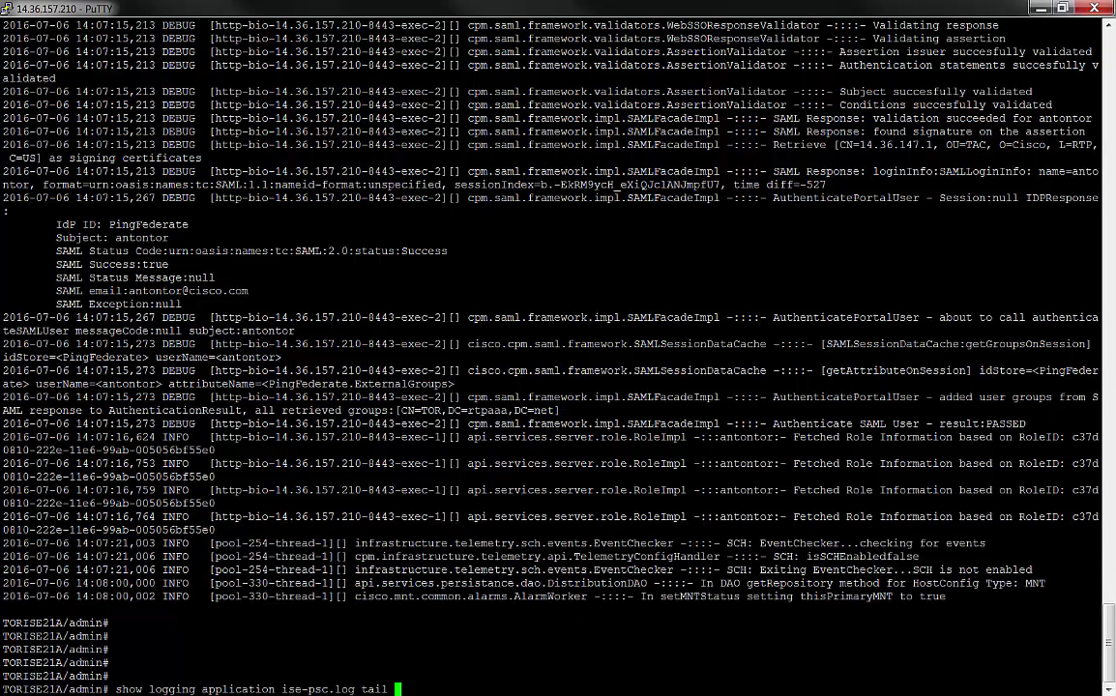
- Highlight the whole IdP response block from IdP ID to SAML Exception, clear the selection and switch away from PuTTY
left_click_drag(50, 224, 458, 304)
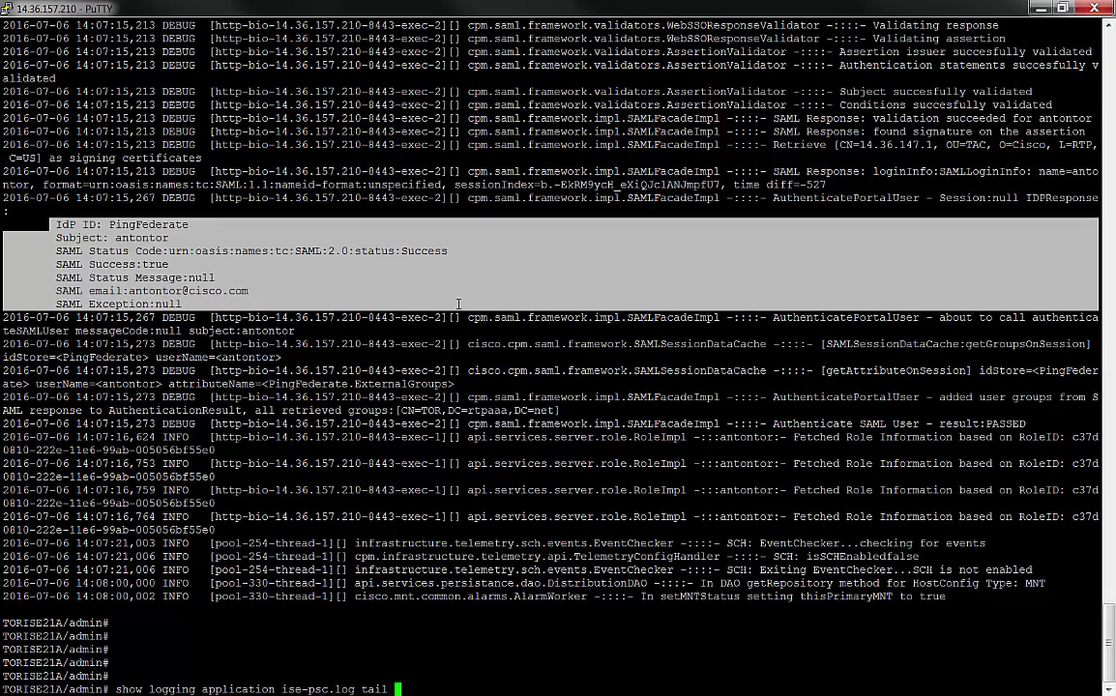
left_click(458, 303)
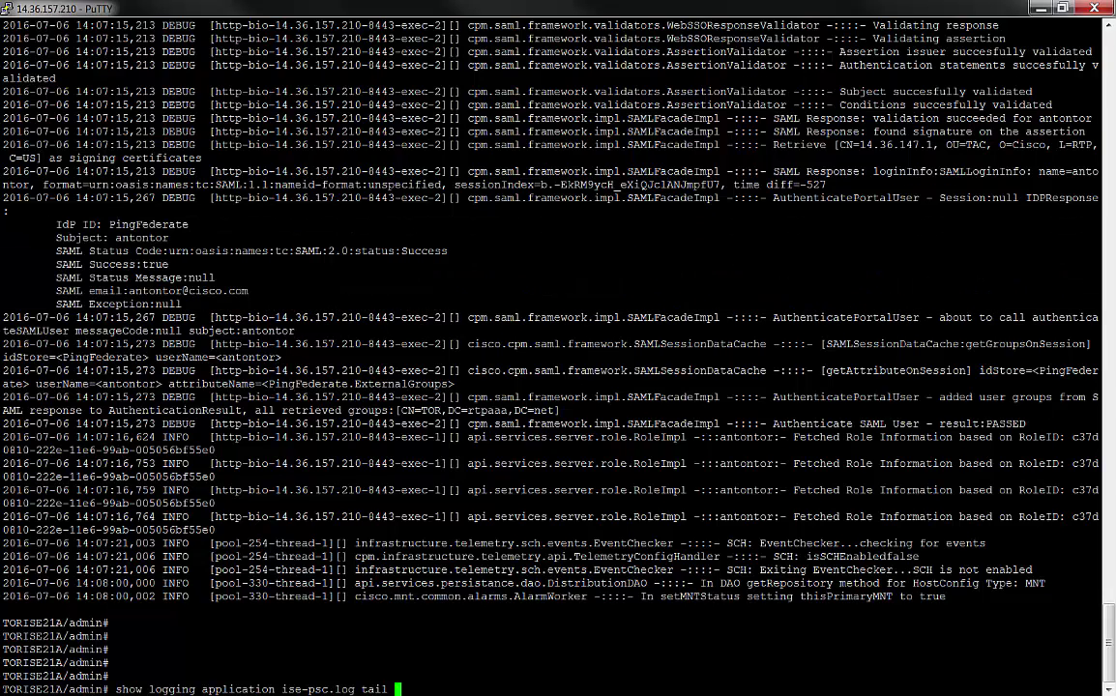
key("alt+Tab")
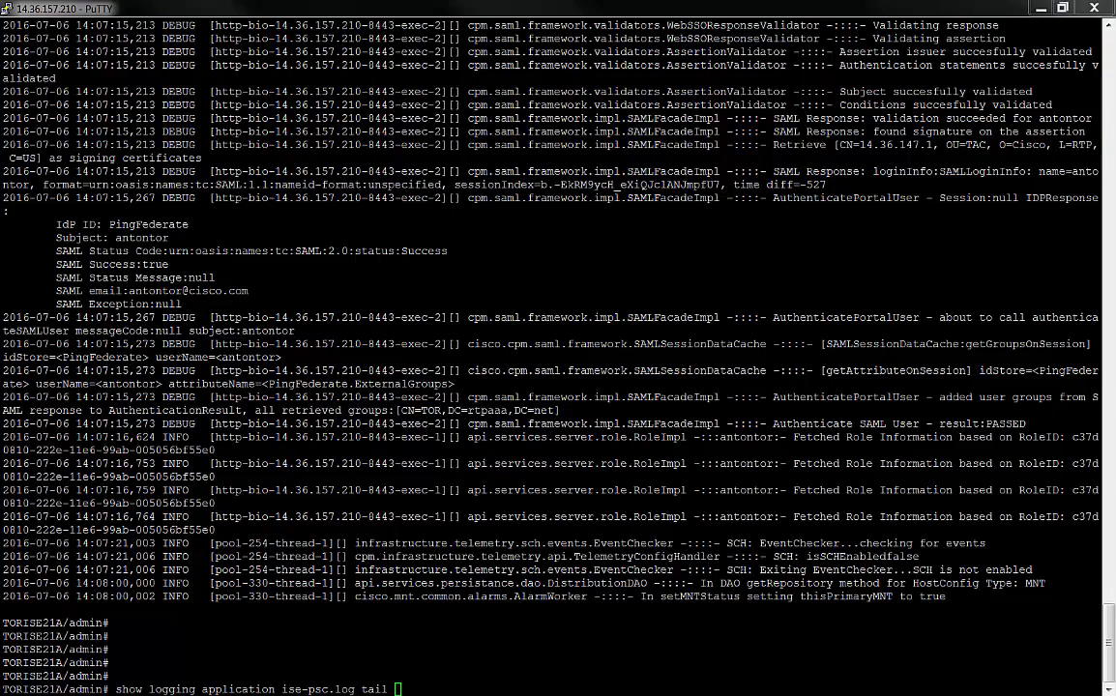